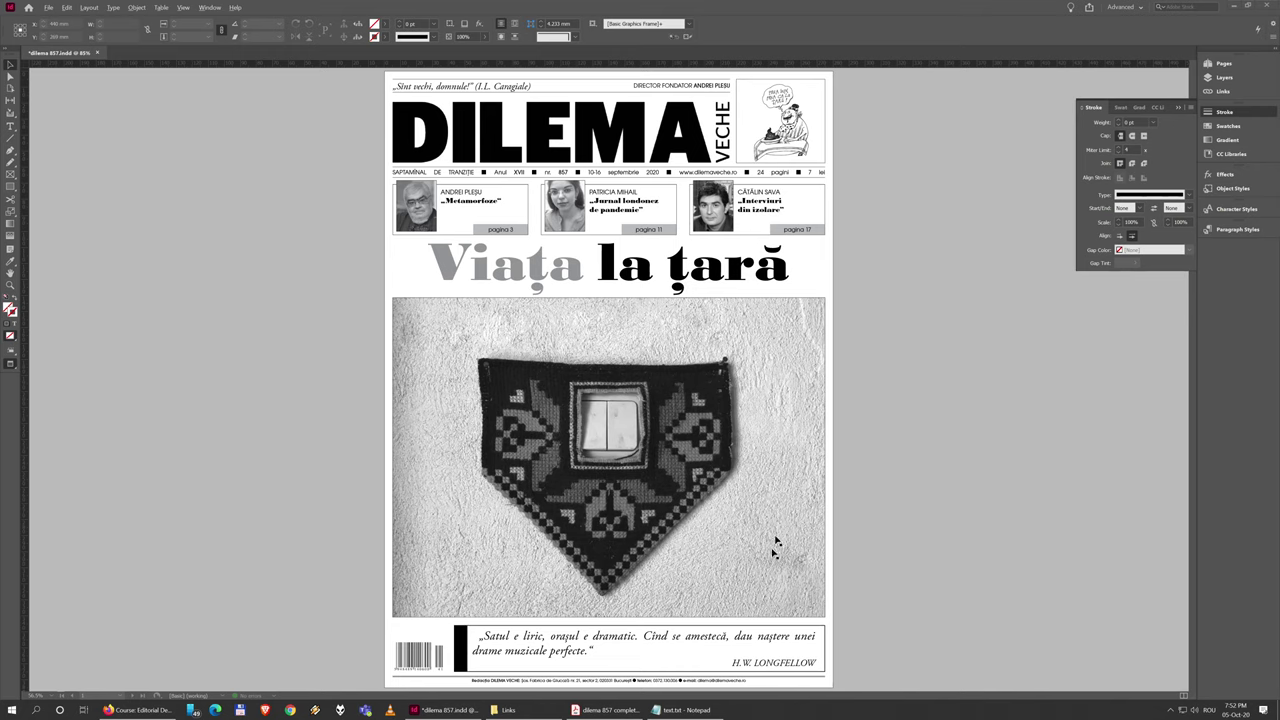
Step: Compare the InDesign layout against the finished front-page PDF
key(alt+Tab)
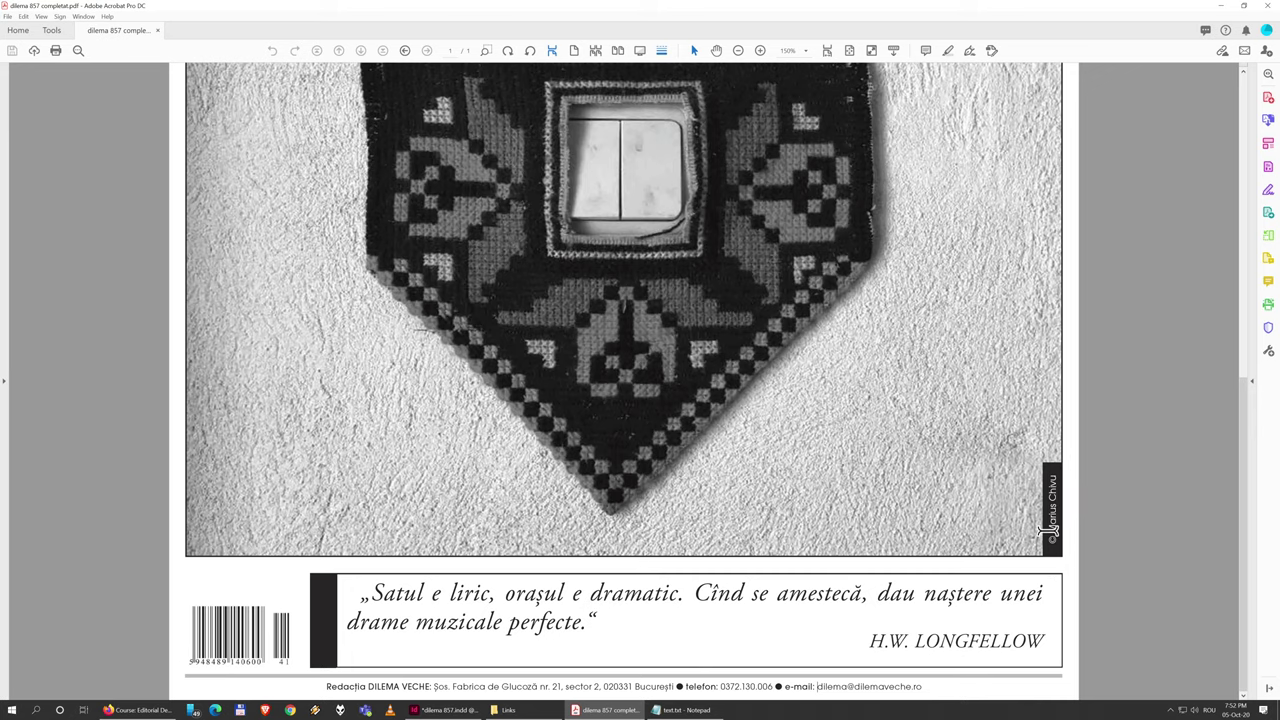
scroll(1046, 530, up, 10)
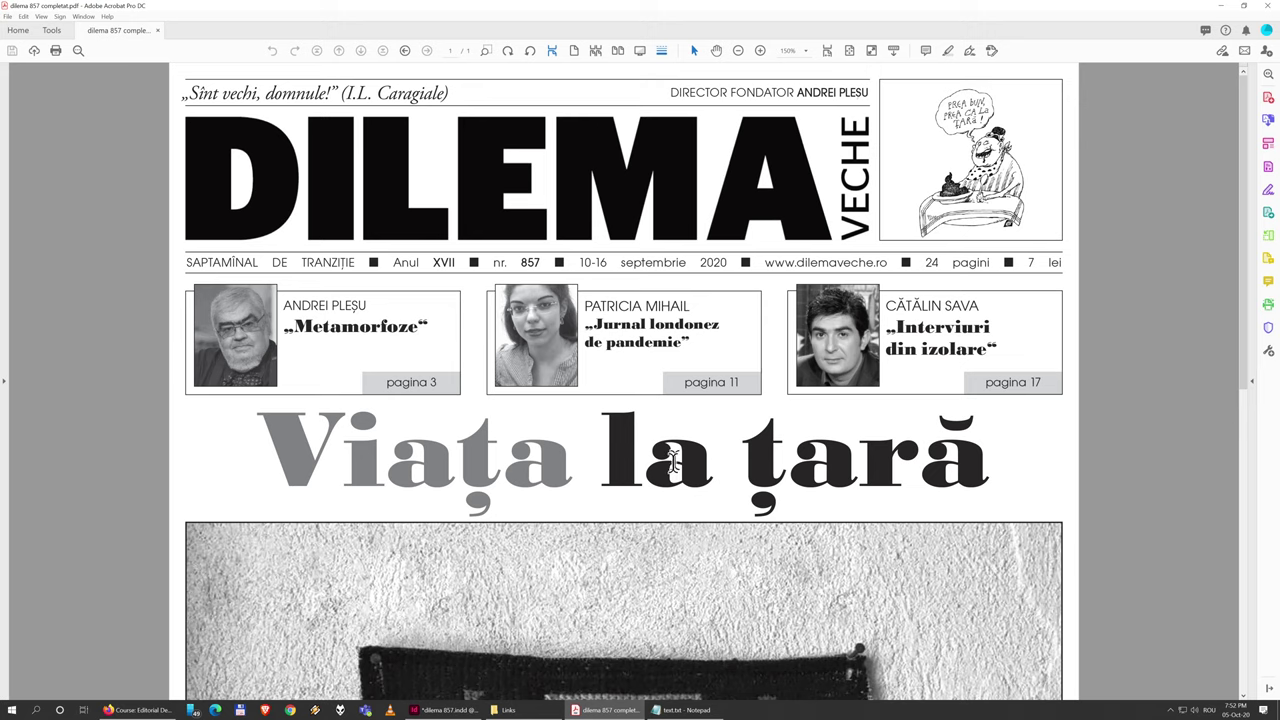
scroll(606, 470, down, 10)
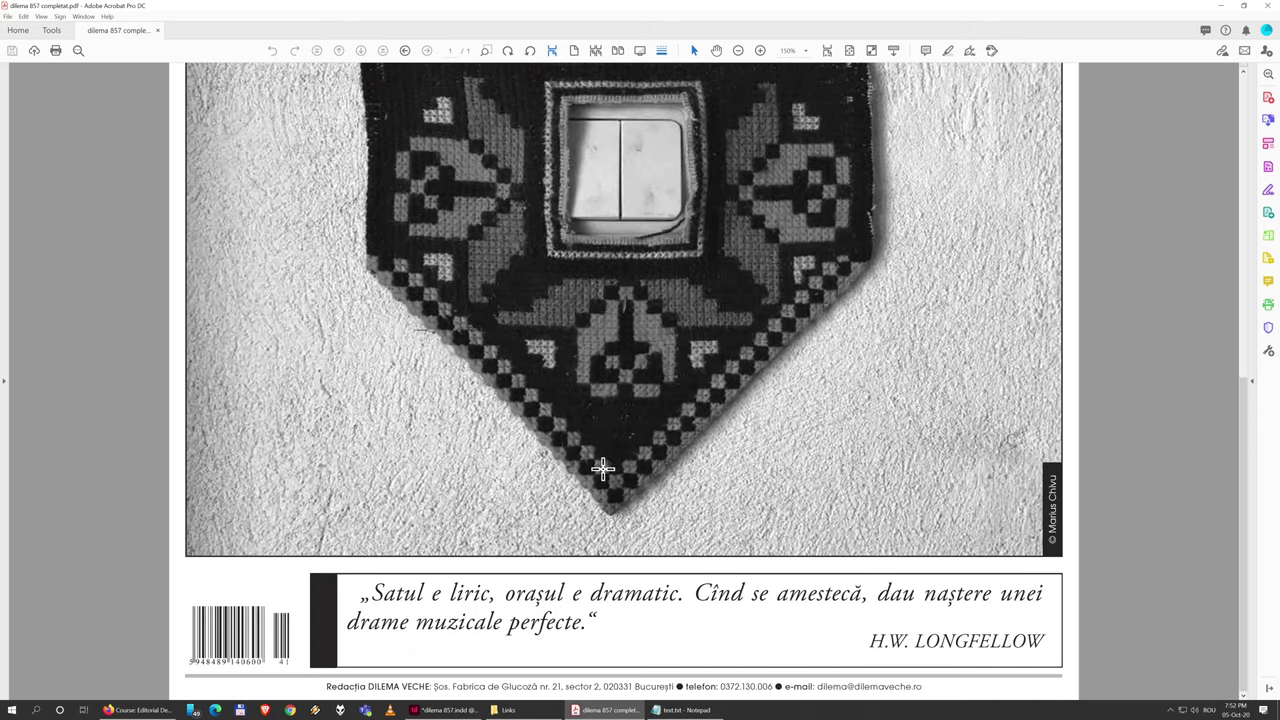
click(452, 710)
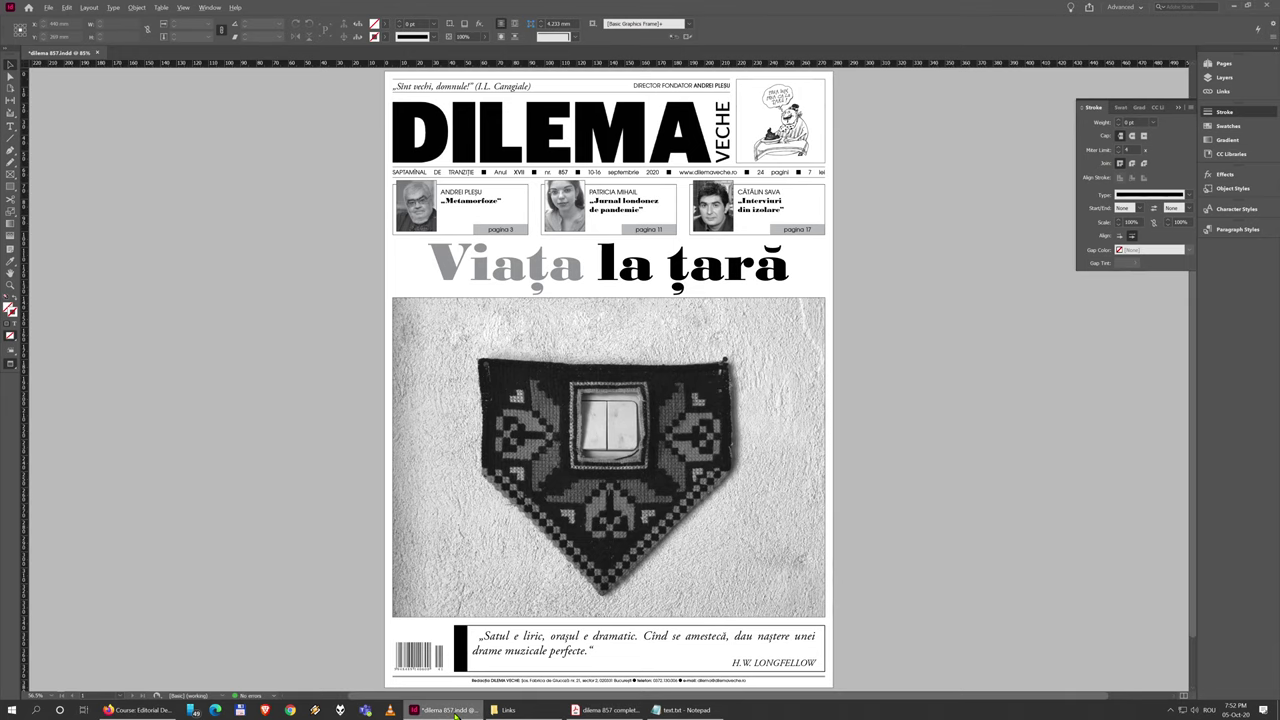
click(605, 710)
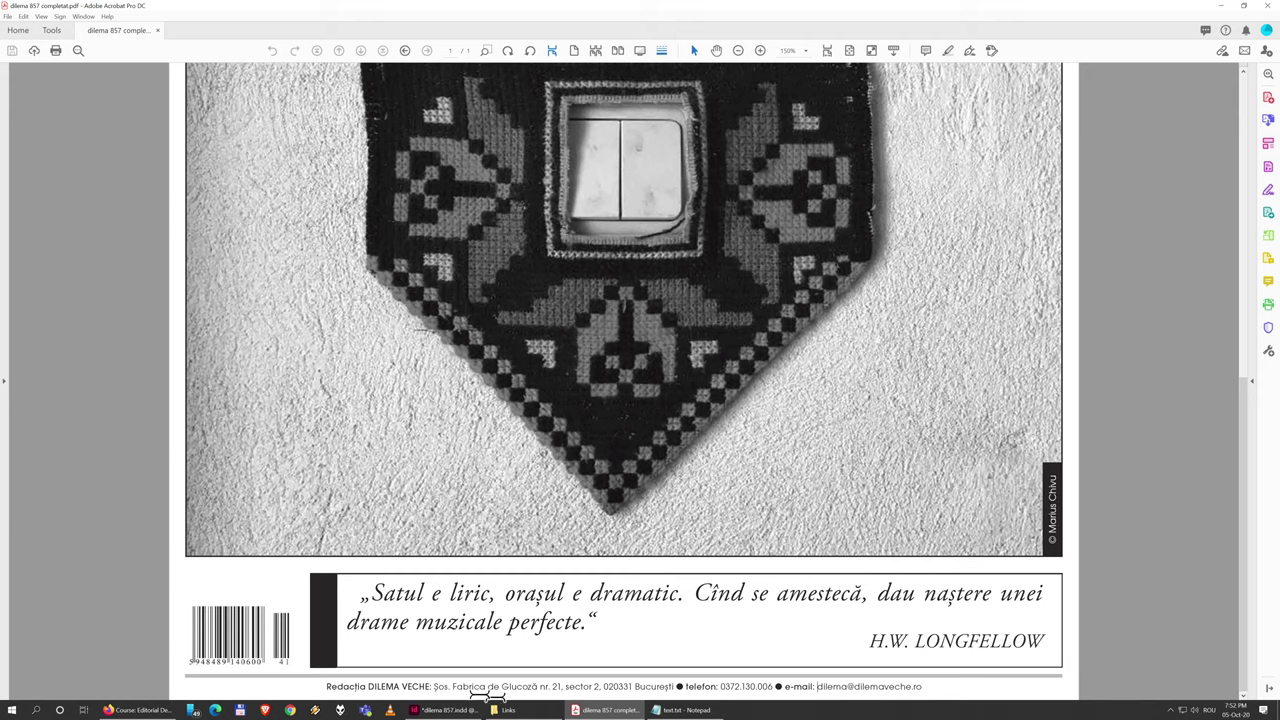
click(450, 710)
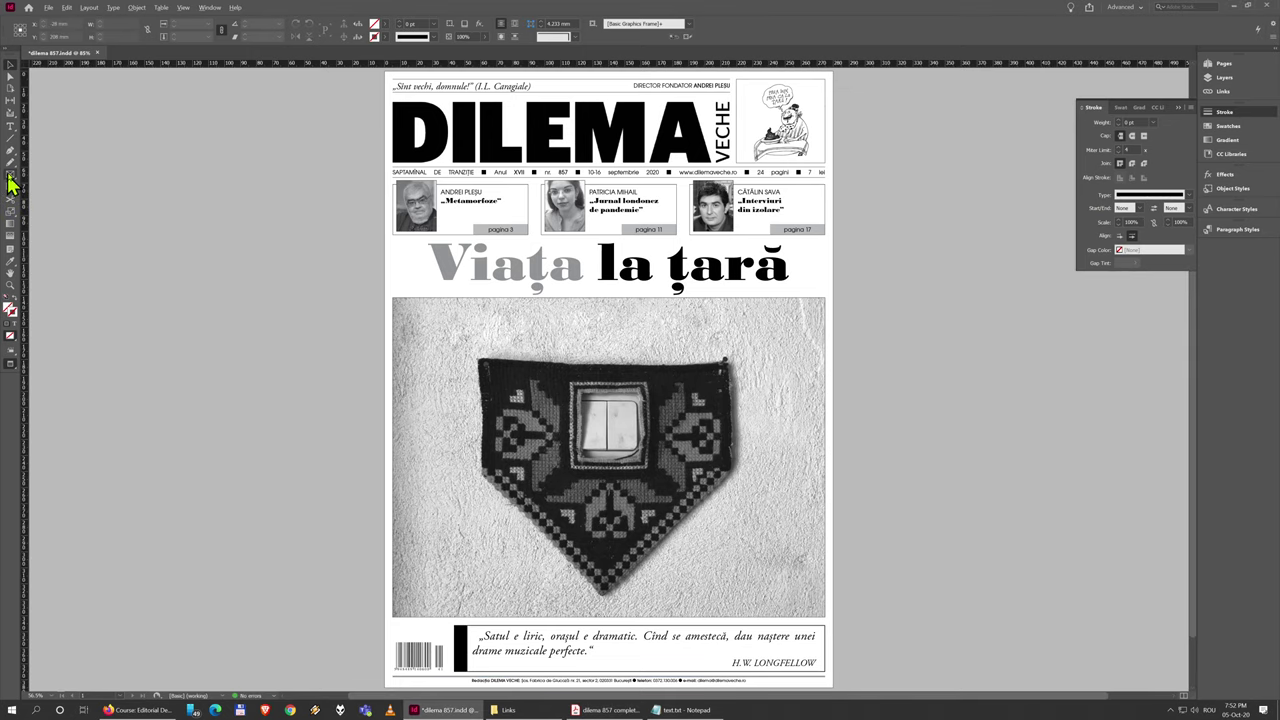
Step: With the Selection tool, exit Preview mode and inspect the photo and quote area
click(10, 126)
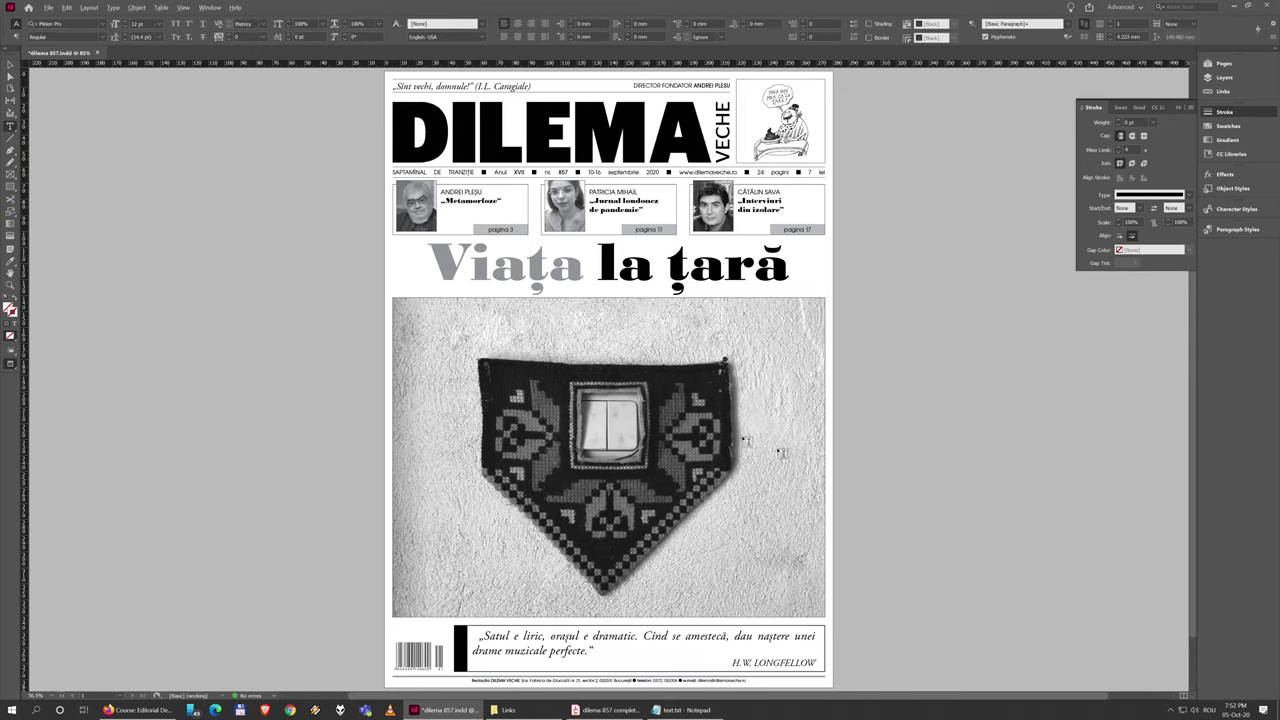
click(10, 66)
key(w)
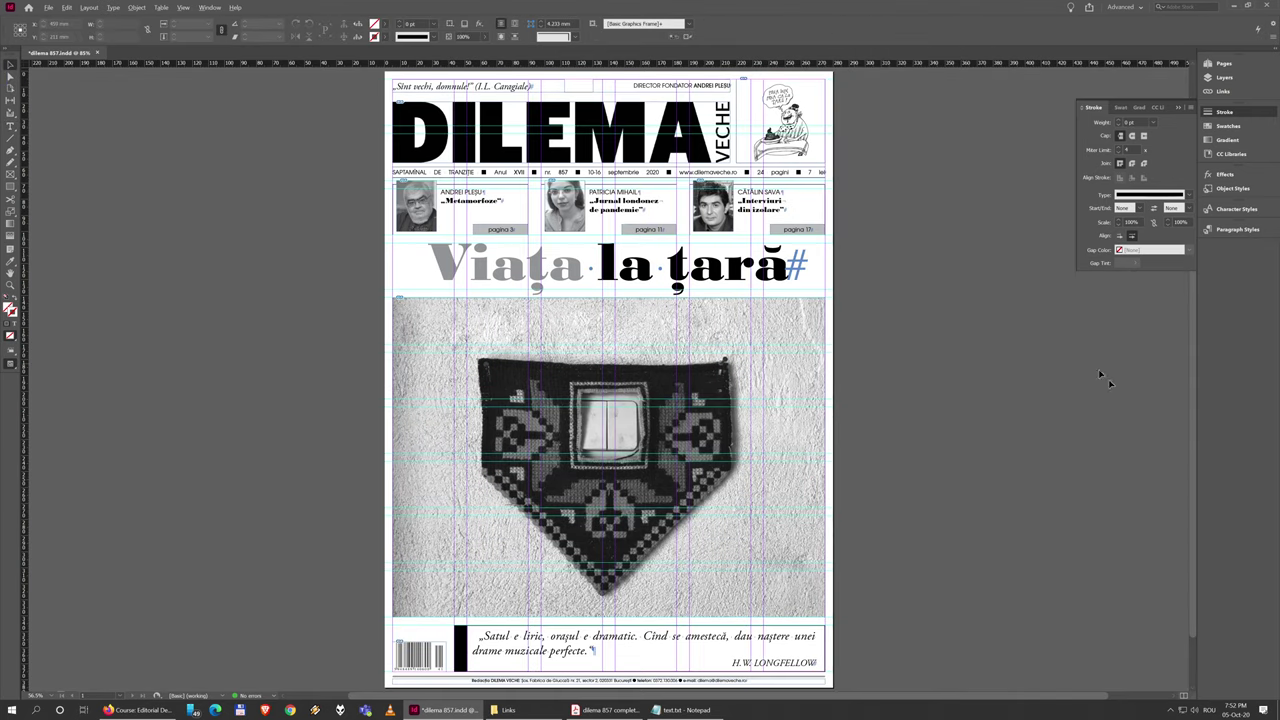
scroll(900, 545, up, 2)
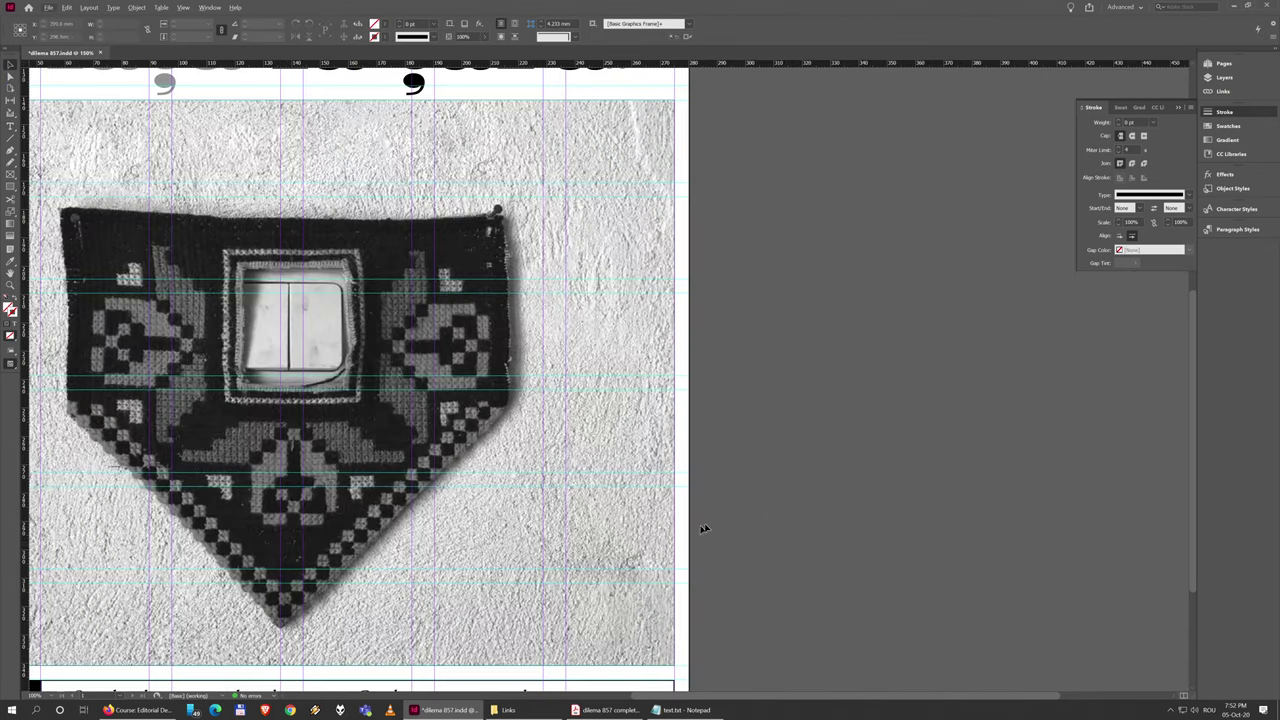
scroll(806, 517, up, 3)
scroll(600, 500, down, 2)
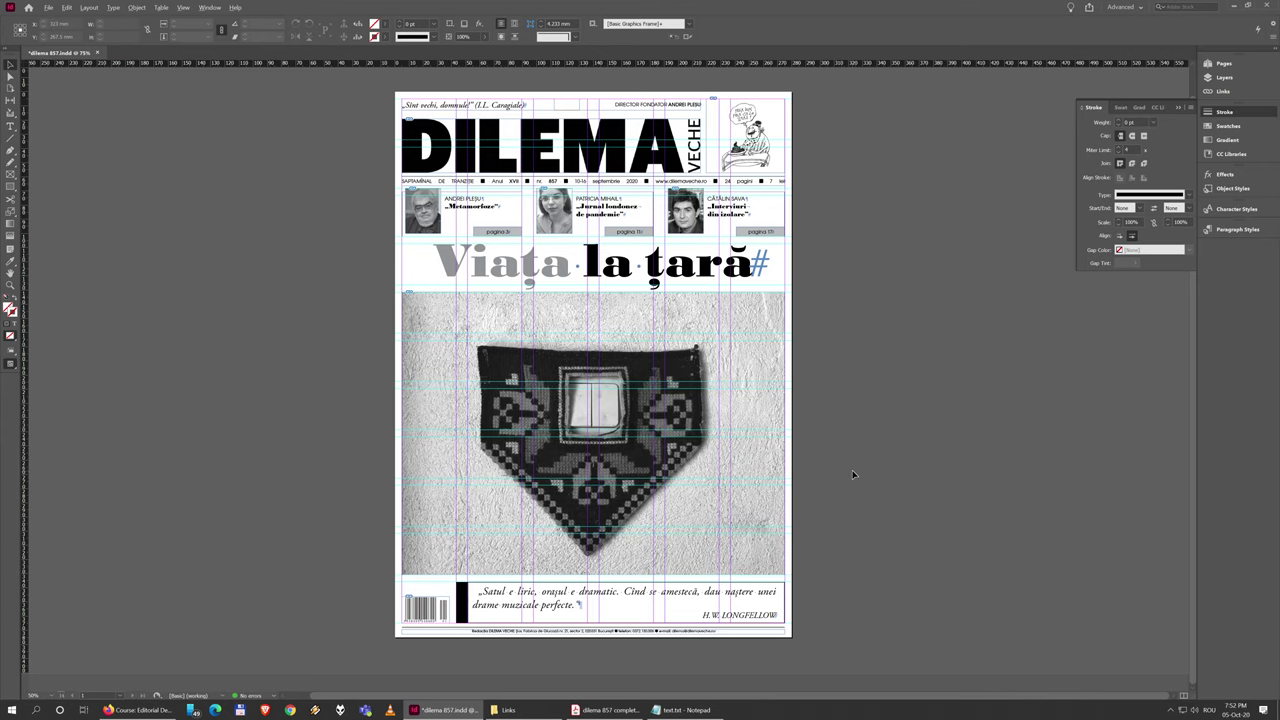
alt+scroll(870, 590, up, 2)
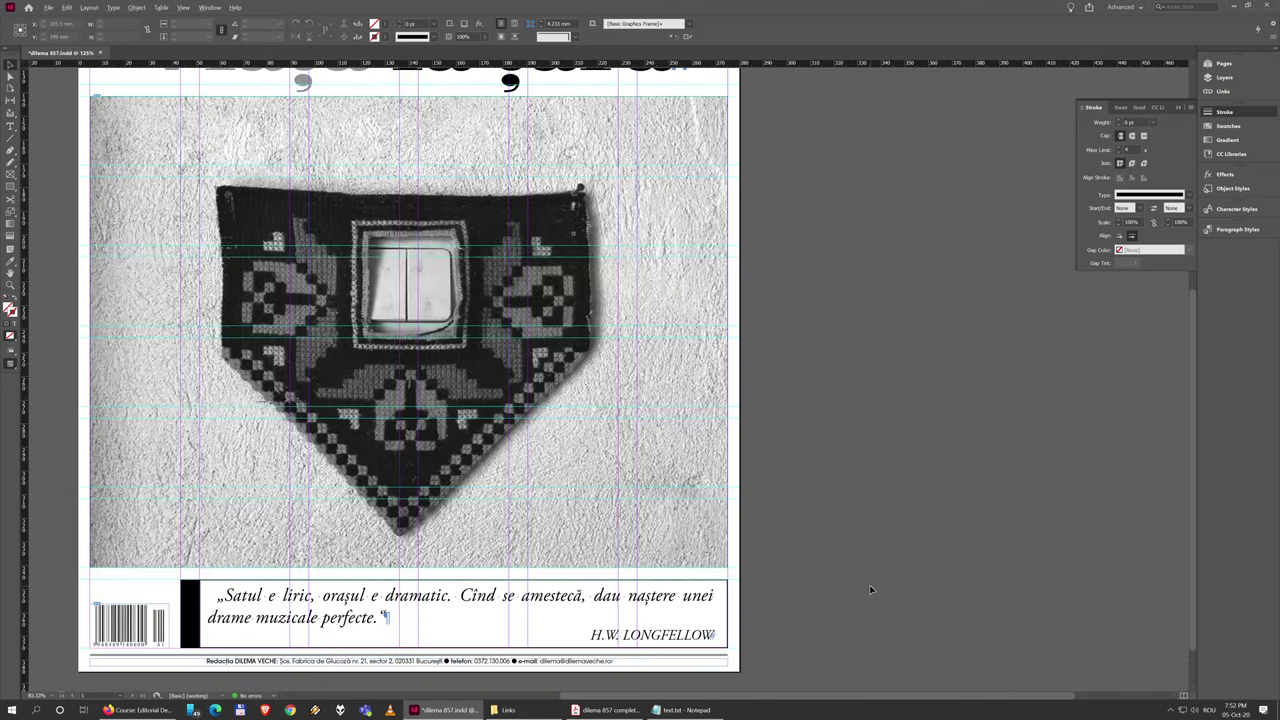
alt+scroll(850, 586, up, 1)
alt+scroll(832, 571, down, 1)
drag(862, 520, 671, 463)
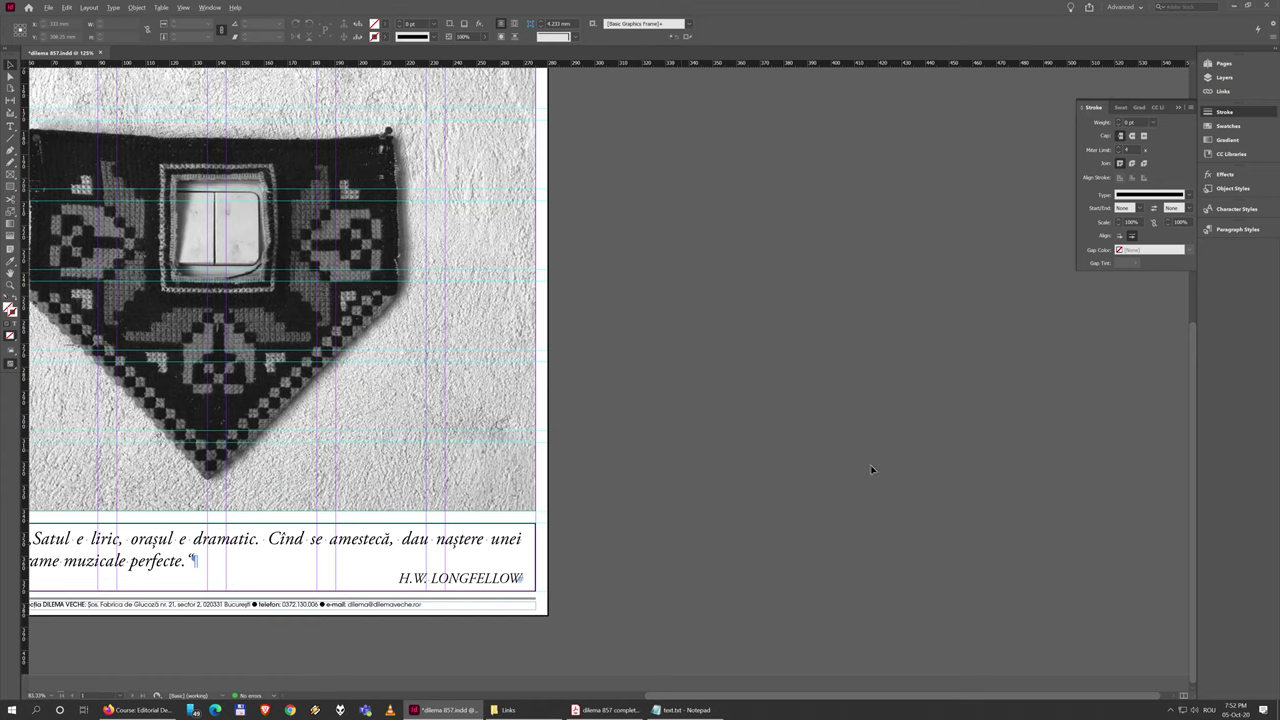
Step: Draw an empty text frame on the pasteboard beside the page, then bring up the finished PDF
click(8, 130)
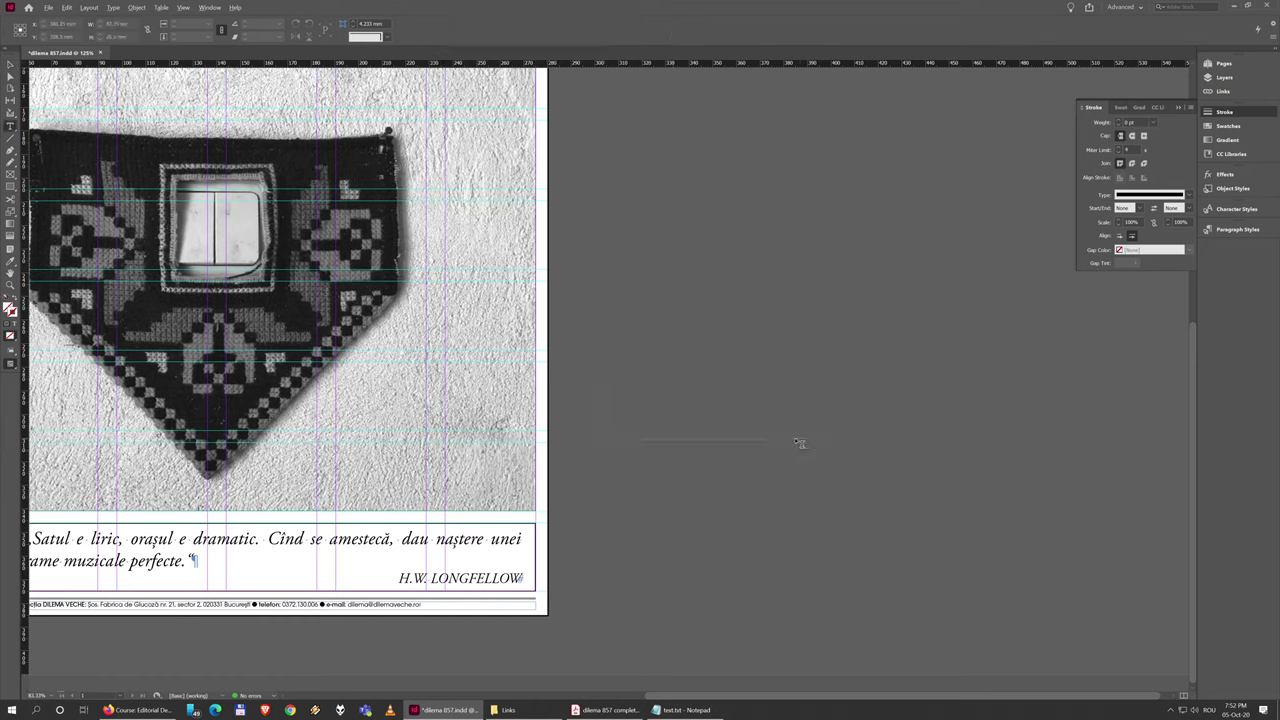
drag(800, 443, 797, 438)
click(683, 710)
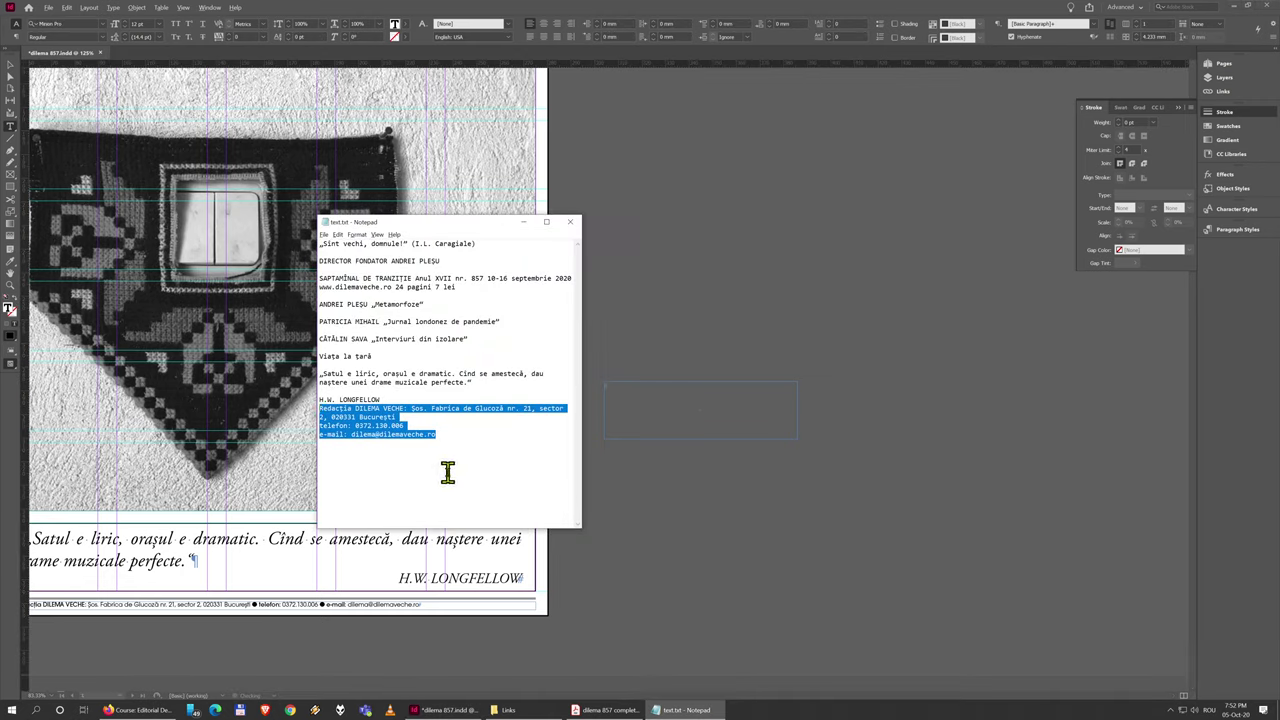
click(667, 409)
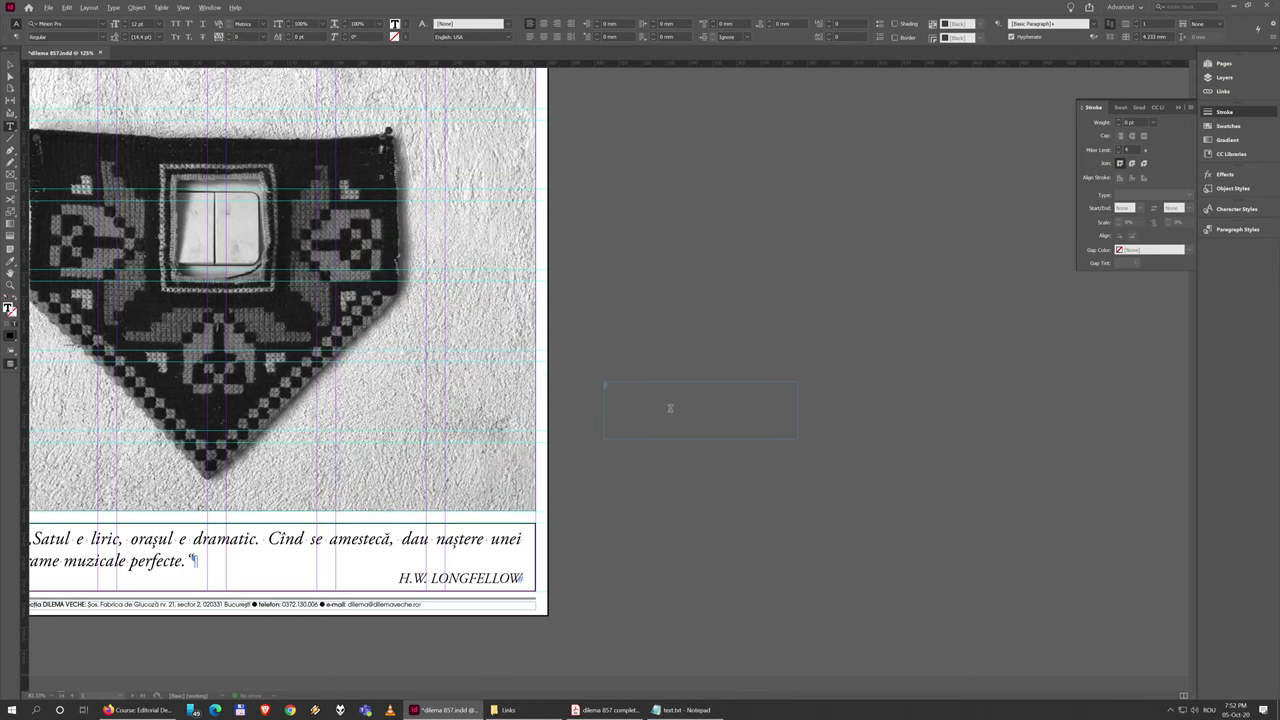
click(600, 712)
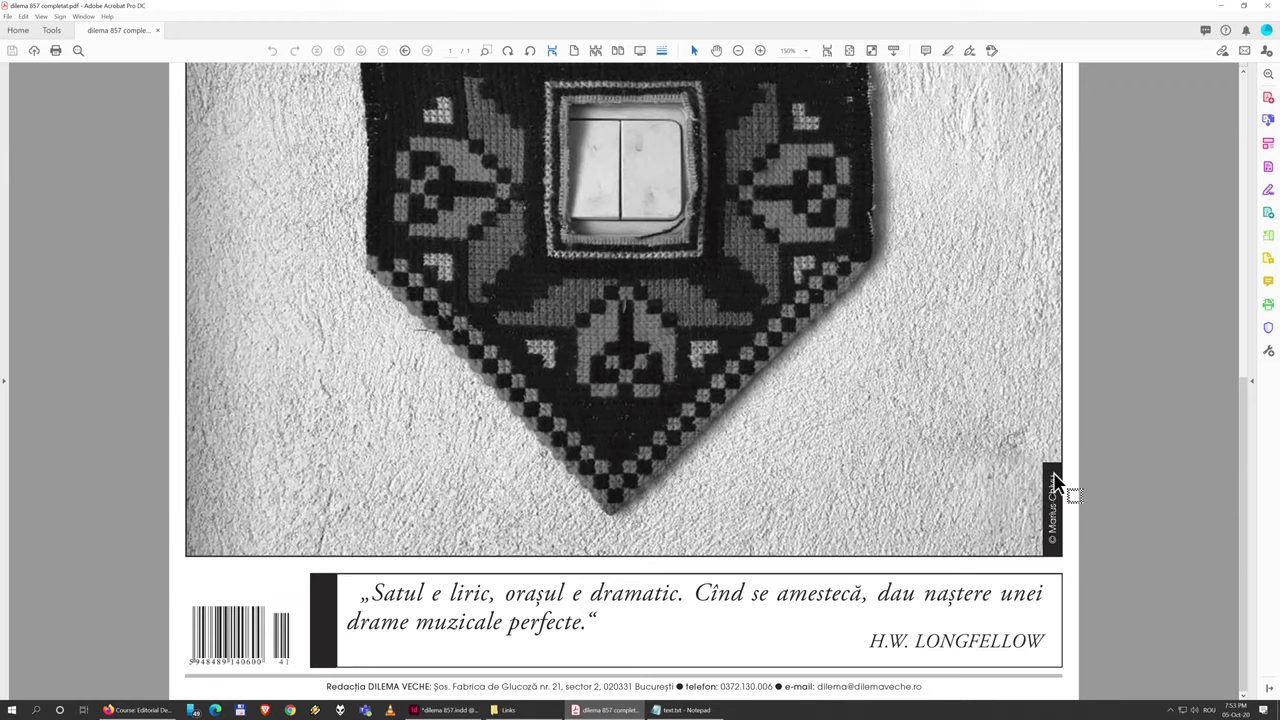
Step: Select the vertical photo credit in the PDF, then go back to InDesign via the notes file
drag(1052, 548, 1065, 515)
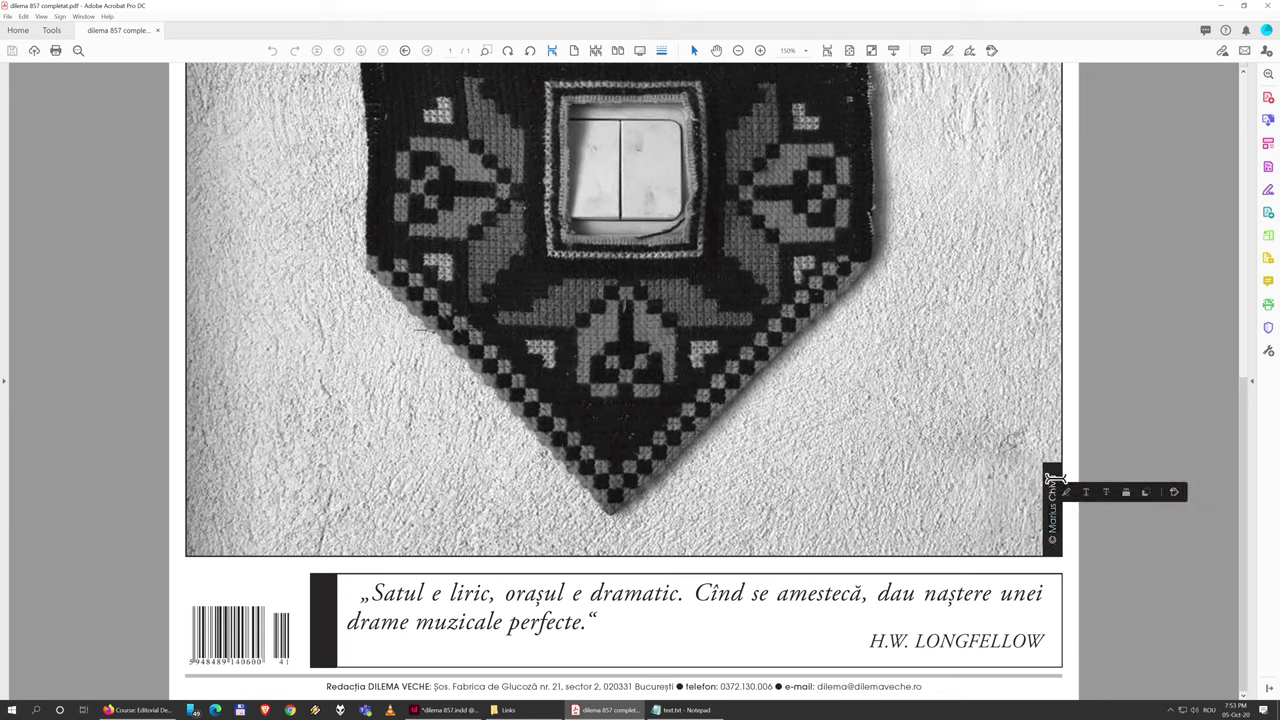
click(683, 710)
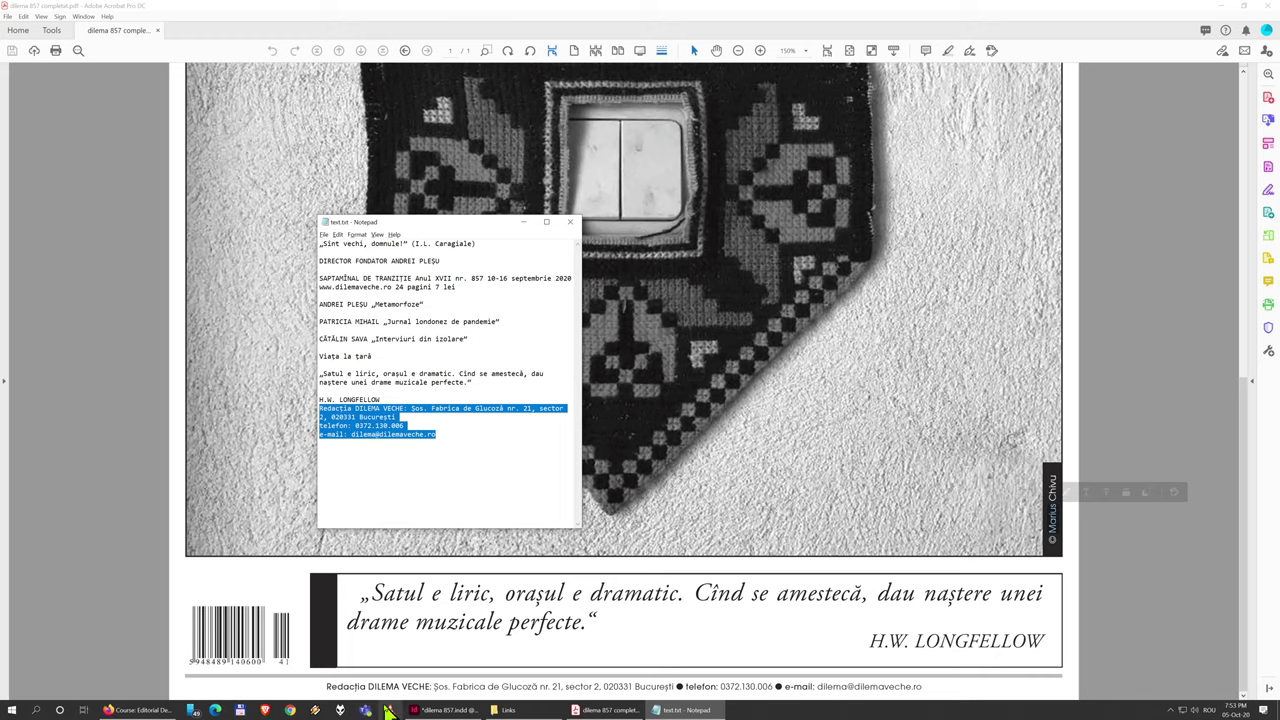
click(440, 710)
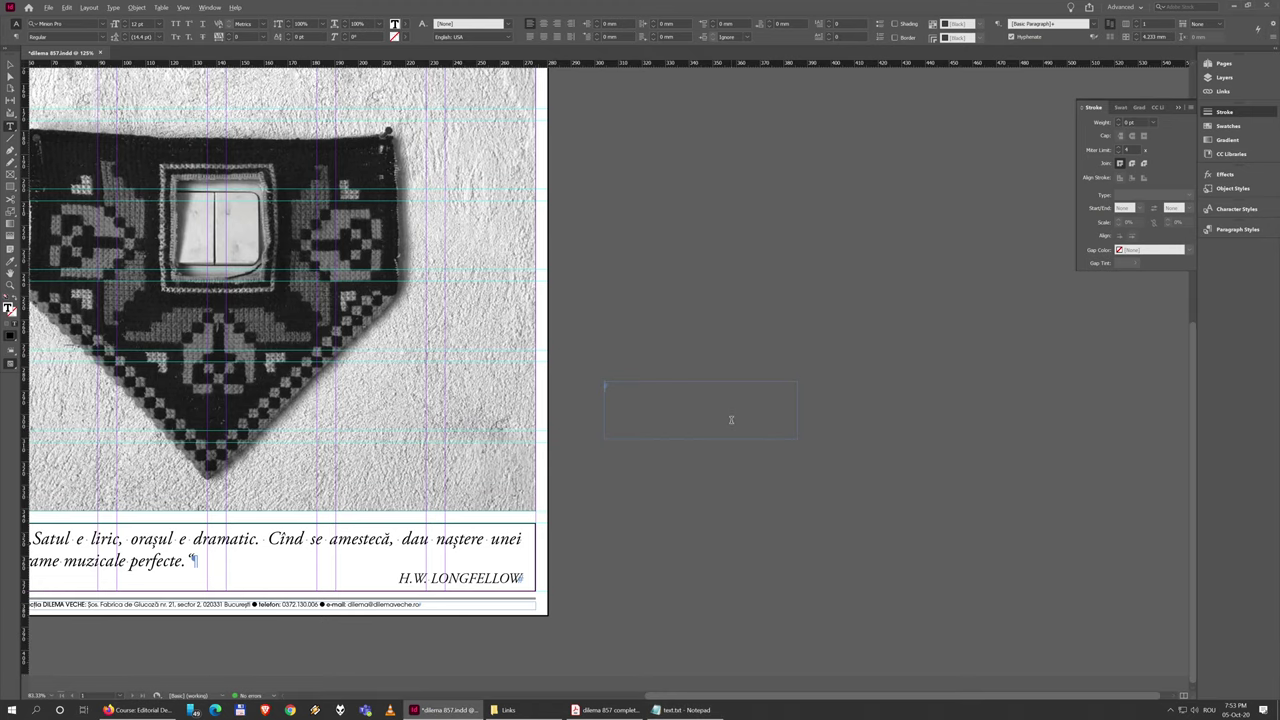
Step: Type the photographer's name in the frame and insert a © sign before it from Glyphs
text(Marius Chivu)
alt+scroll(660, 395, up, 3)
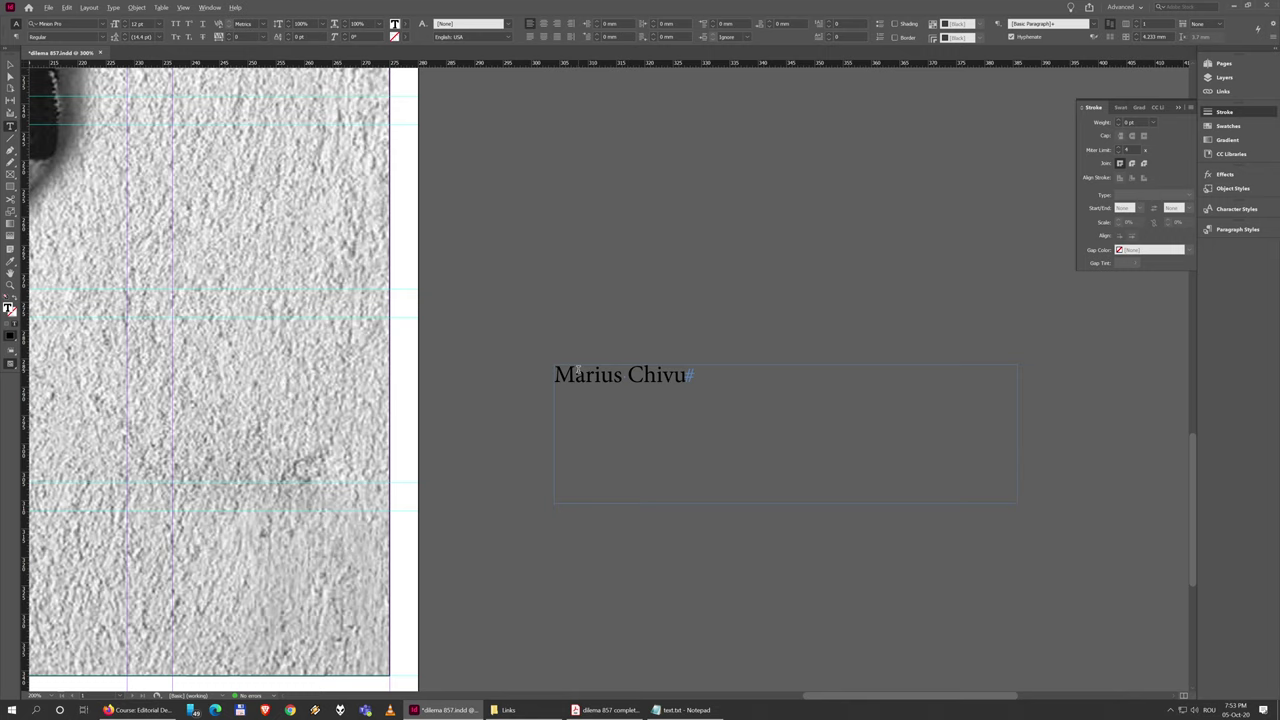
click(116, 8)
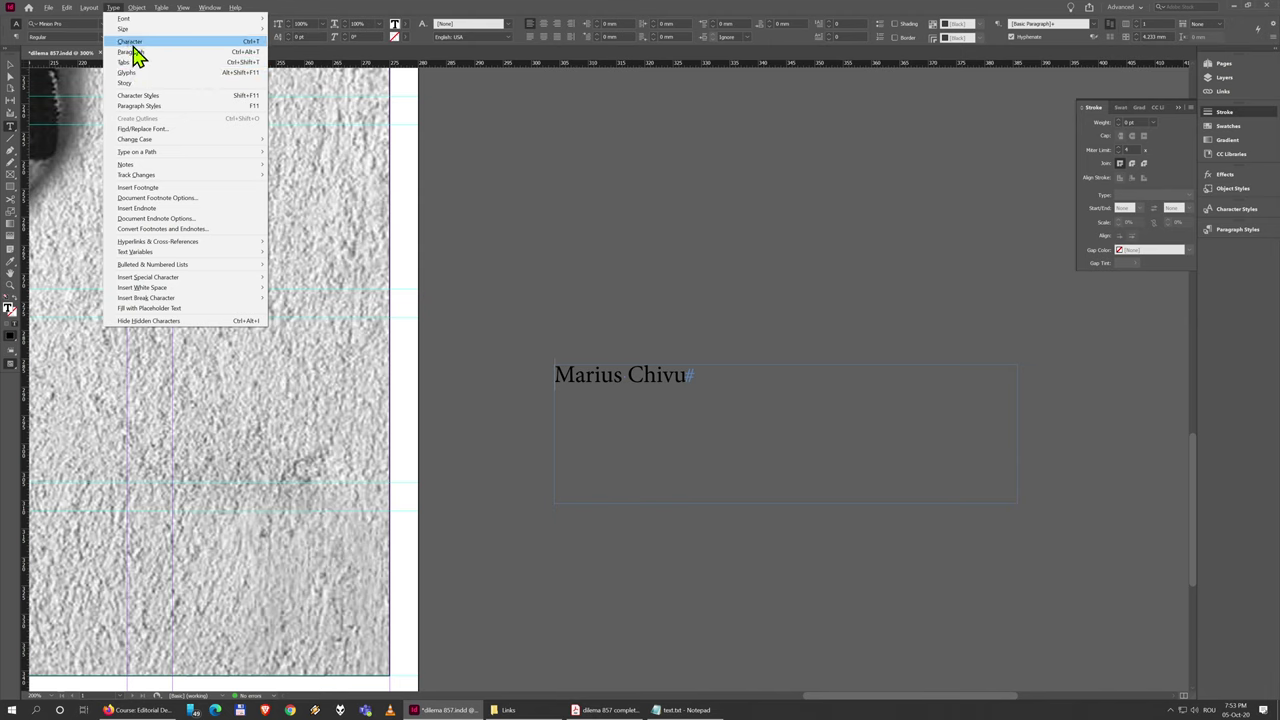
click(138, 73)
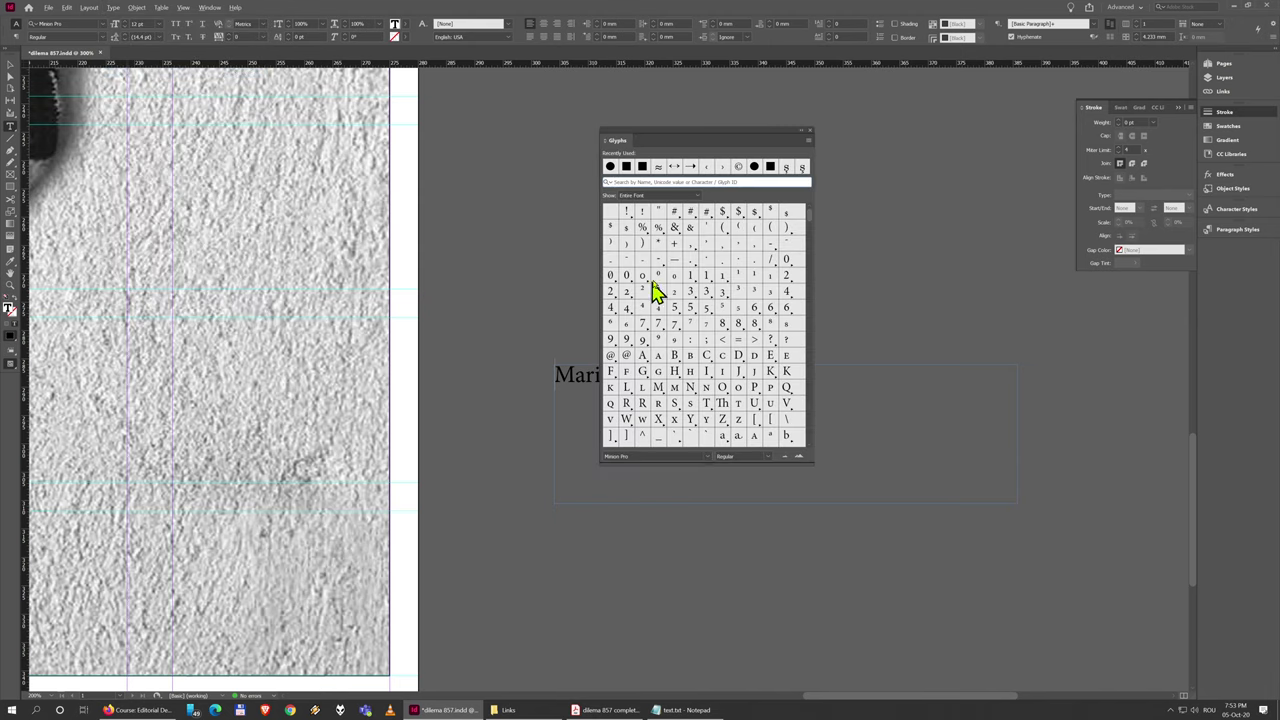
scroll(686, 265, down, 3)
scroll(686, 265, down, 6)
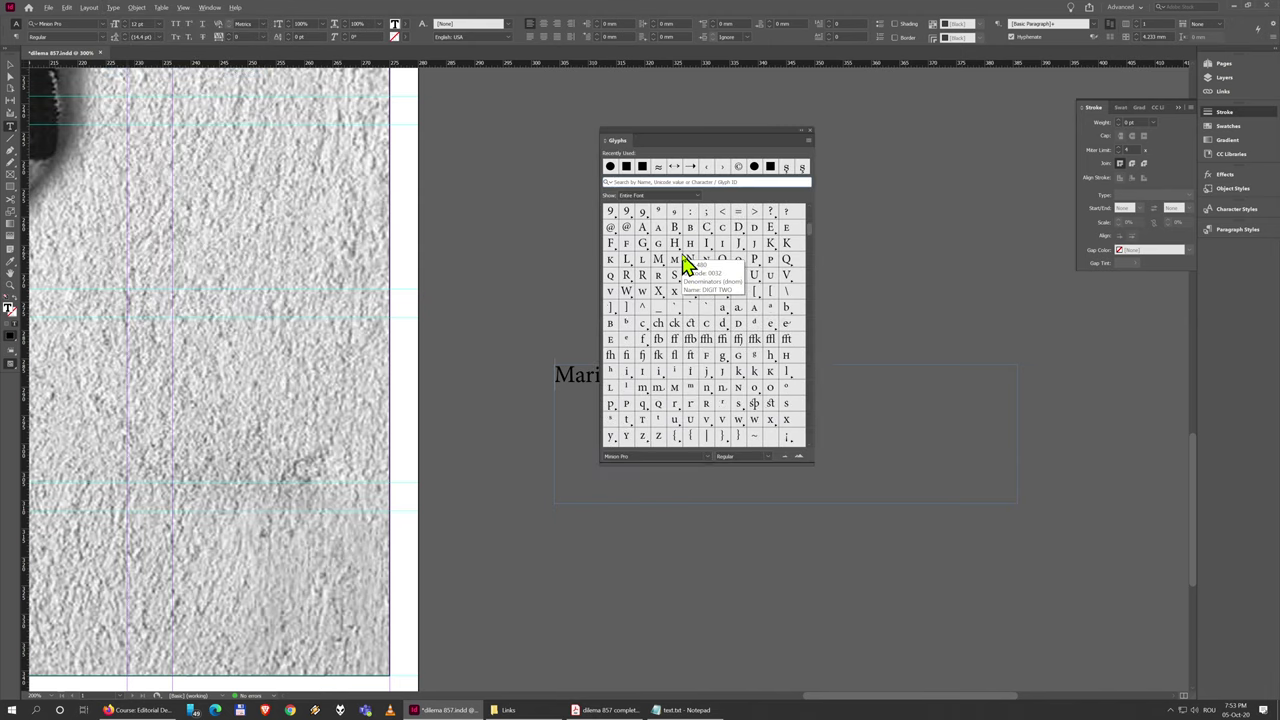
double_click(757, 405)
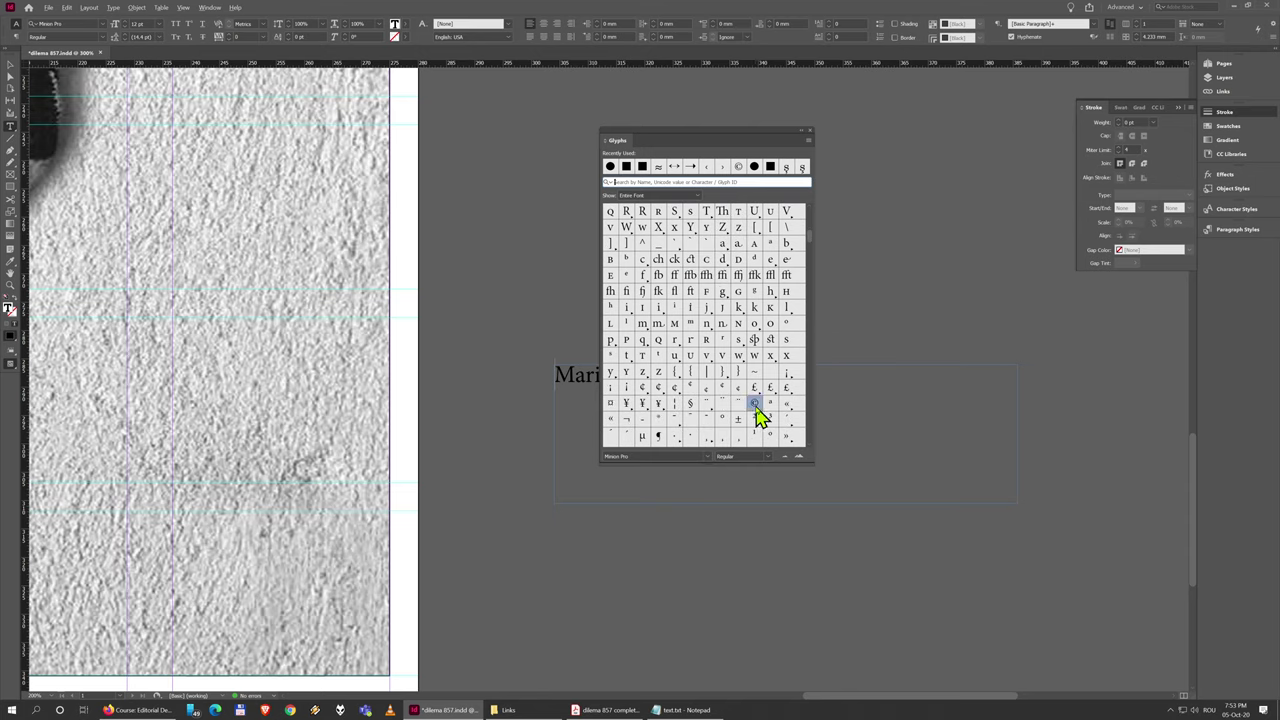
click(811, 132)
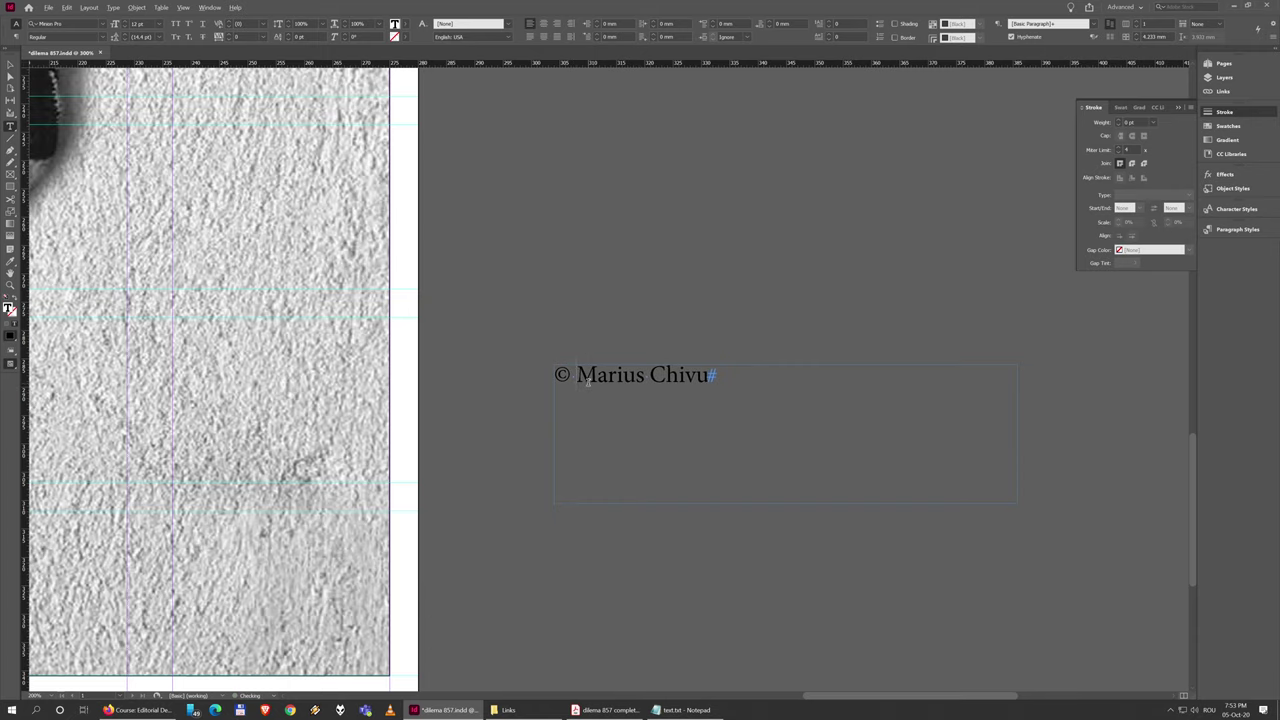
Step: Set the whole credit line in AvantGardEF Normal Regular at 9 pt
drag(733, 381, 552, 376)
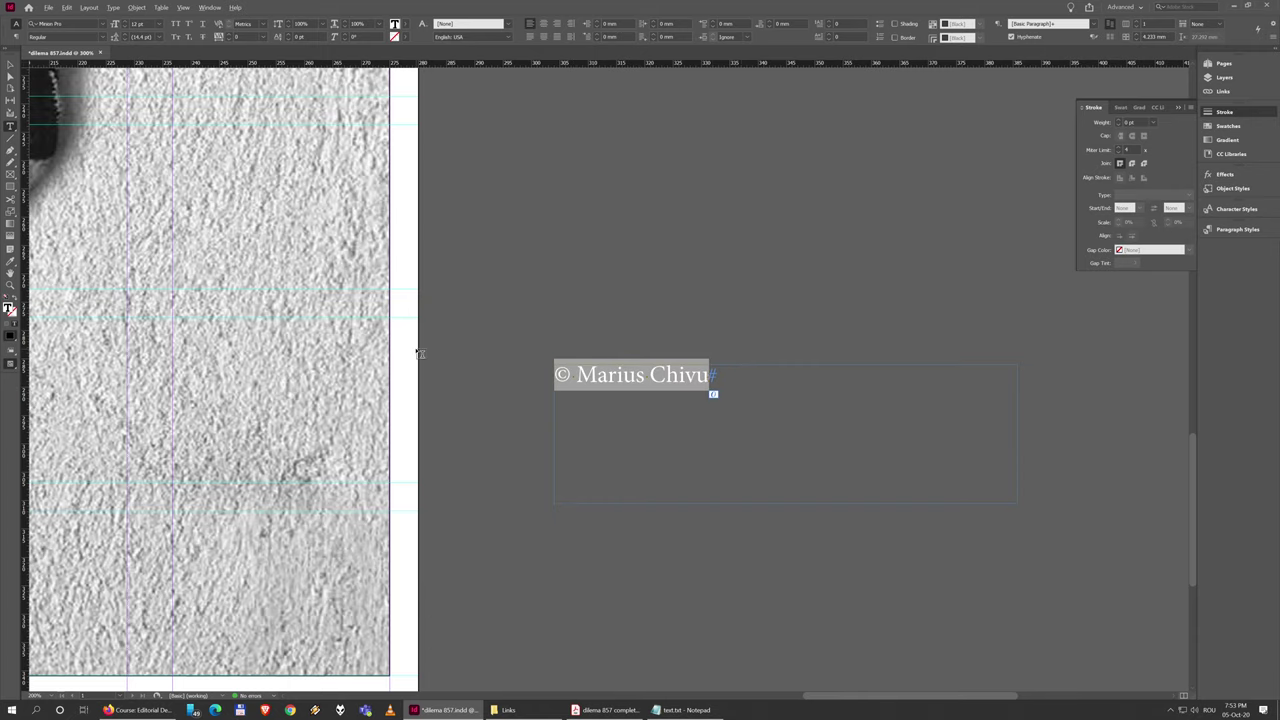
click(65, 22)
text(avant)
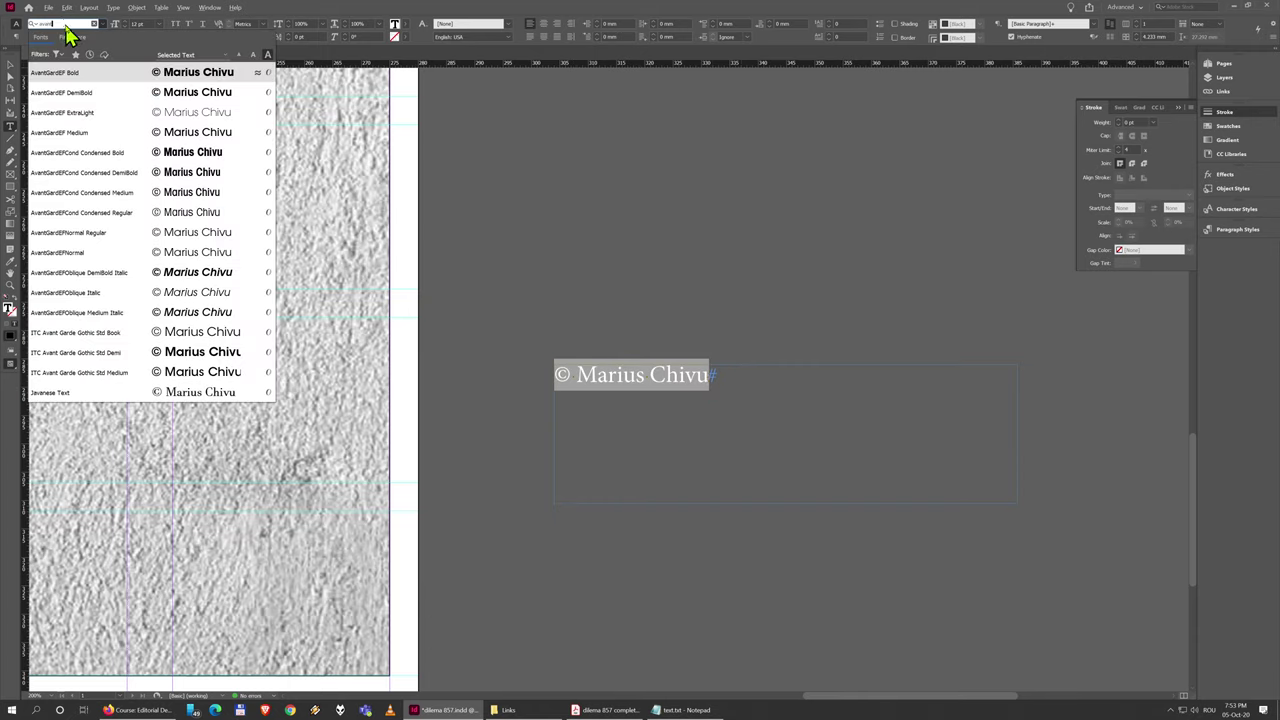
click(65, 254)
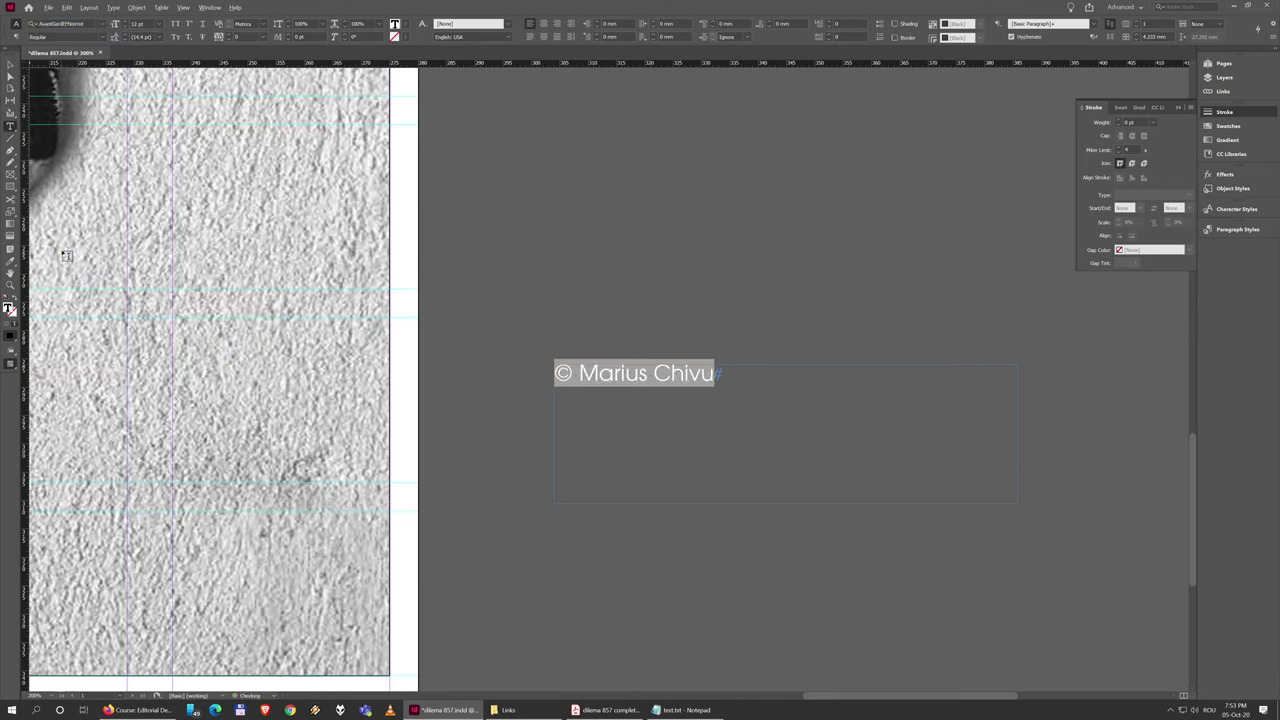
click(115, 24)
text(1)
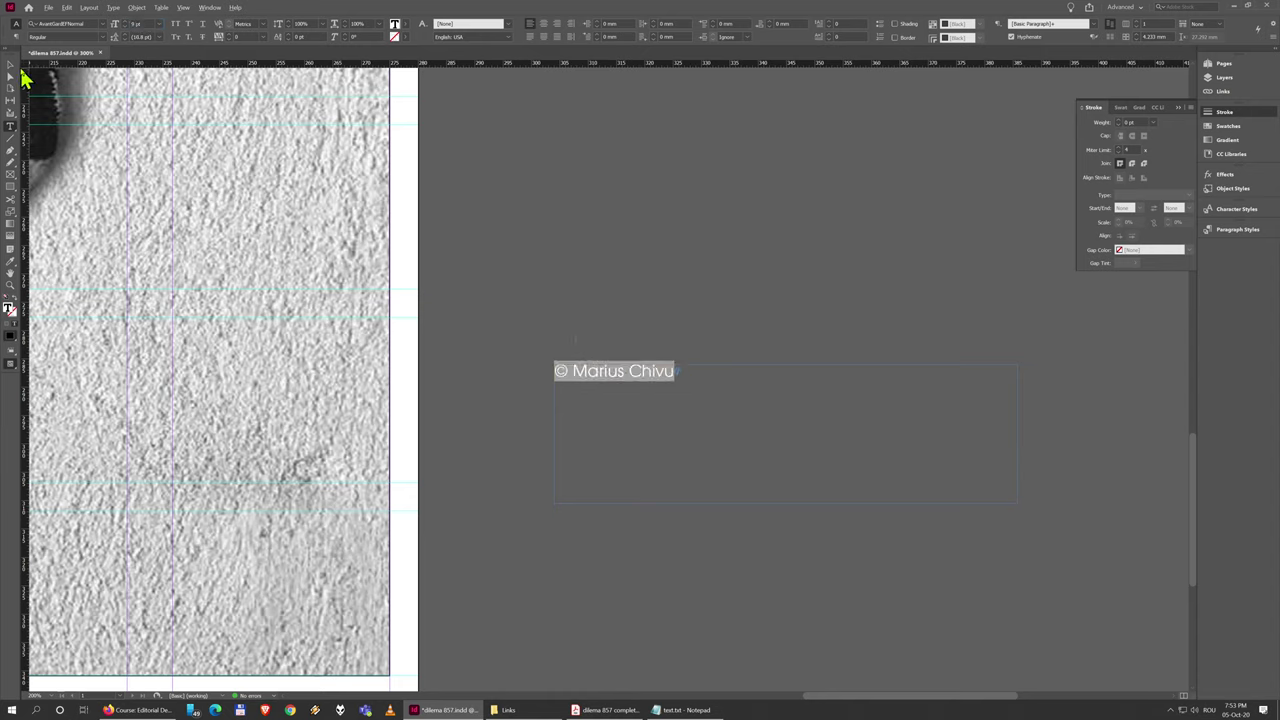
Step: Shrink the credit frame to fit its single line and centre the text vertically
click(10, 66)
click(829, 432)
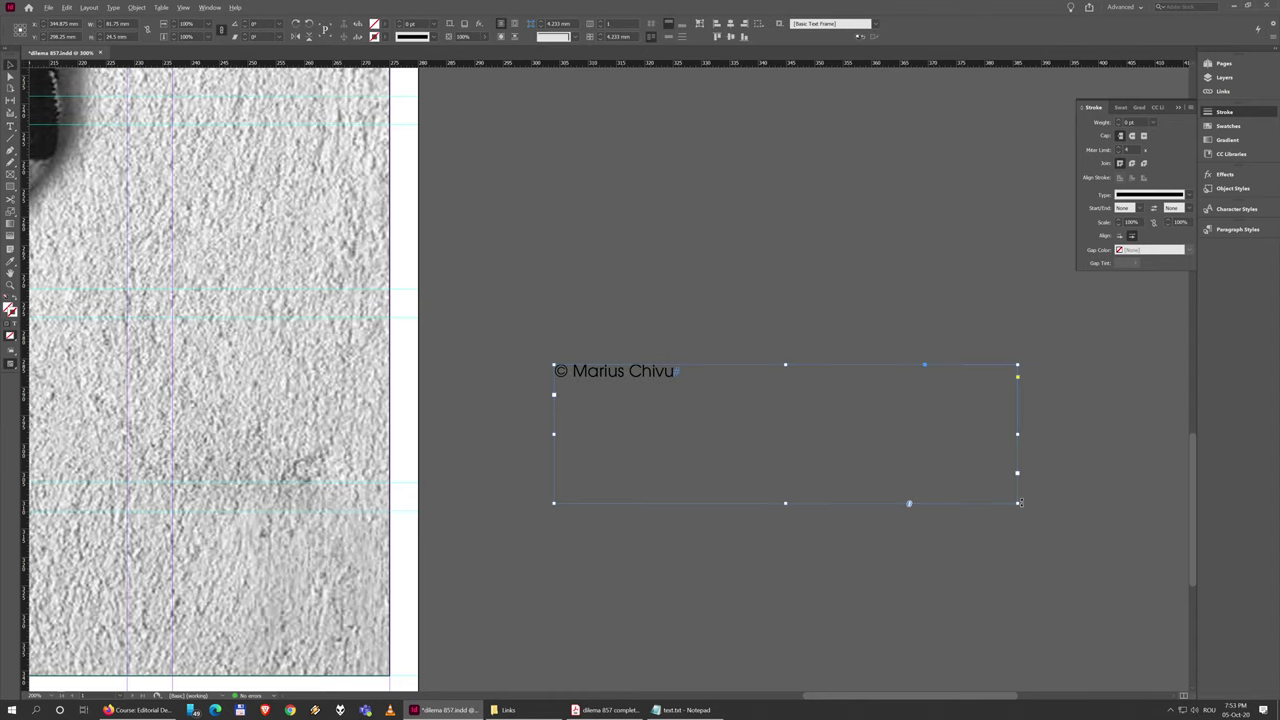
drag(1016, 502, 720, 393)
click(668, 36)
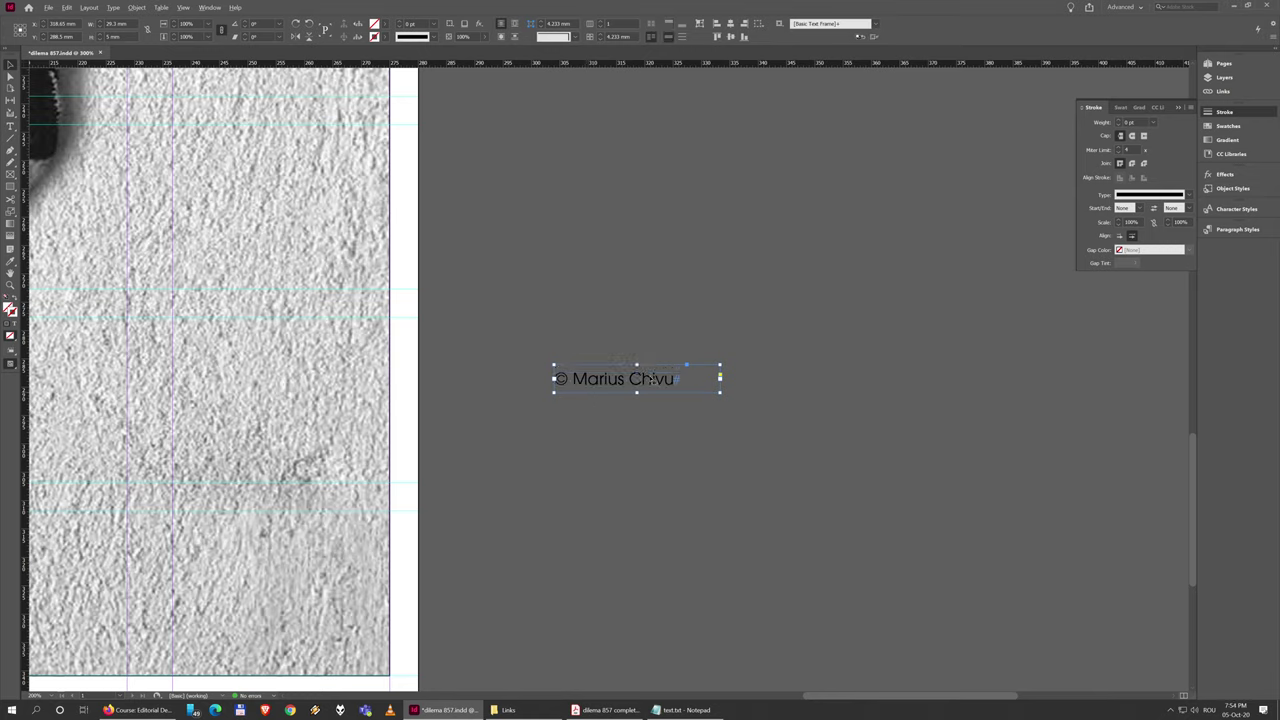
Step: Select all the credit text and centre it horizontally in the frame
double_click(651, 380)
key(ctrl+a)
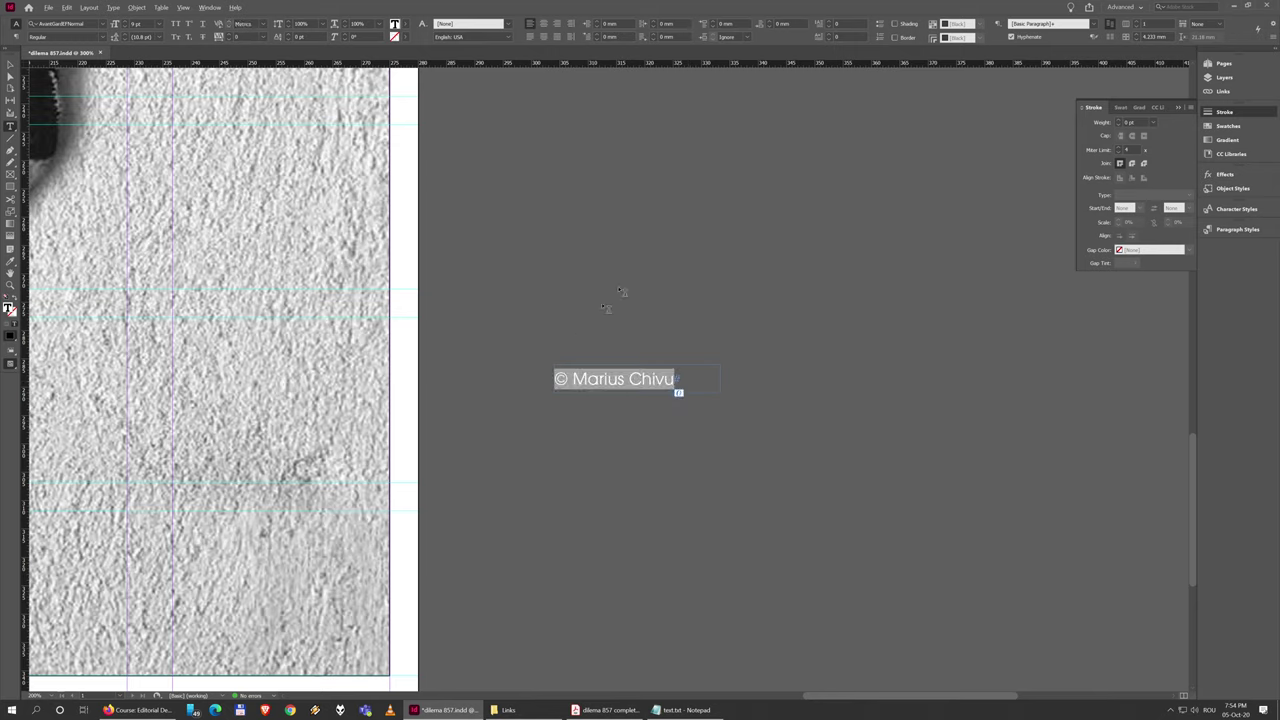
click(541, 23)
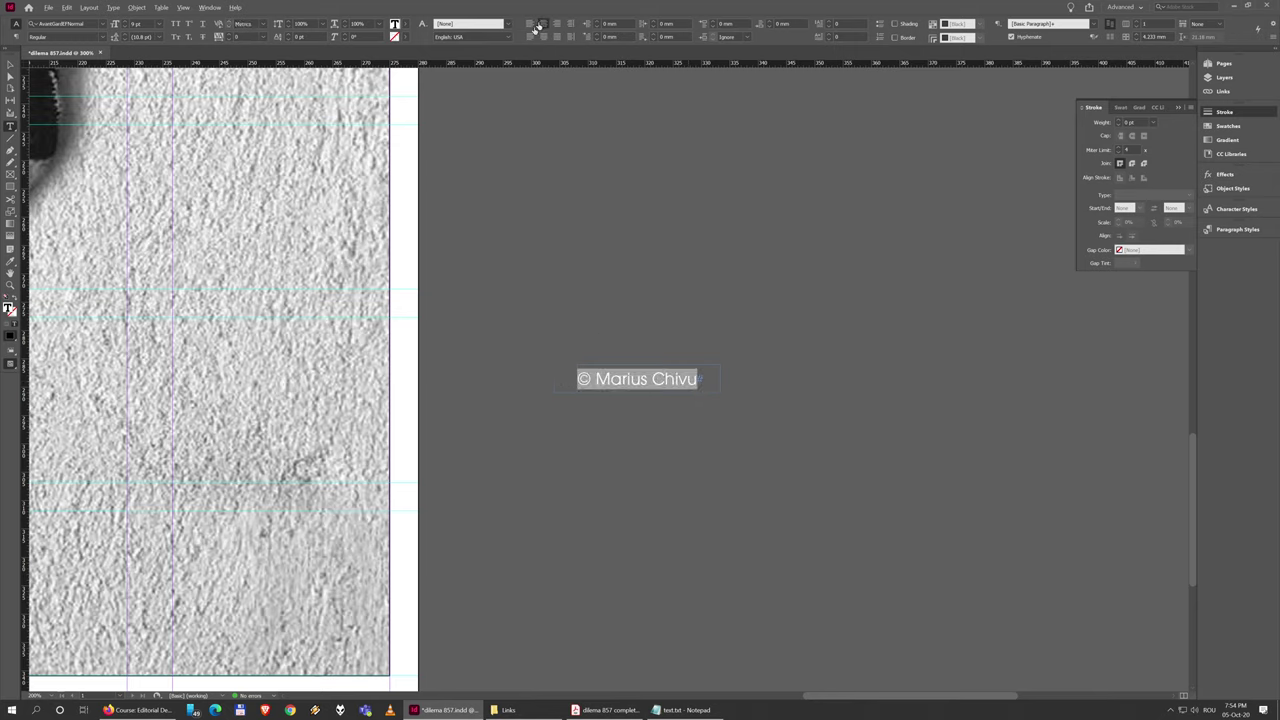
click(10, 66)
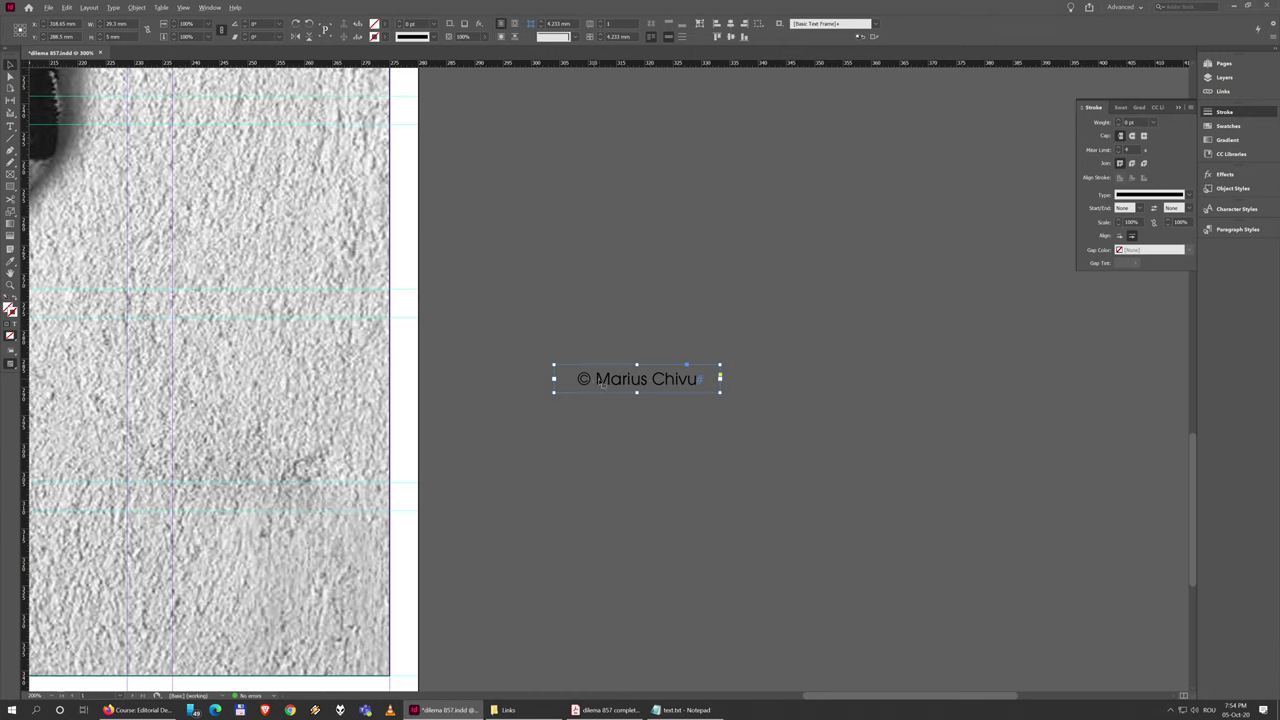
Step: Highlight the whole credit line again and bring up the text colour swatches
double_click(700, 378)
drag(700, 378, 564, 378)
click(676, 383)
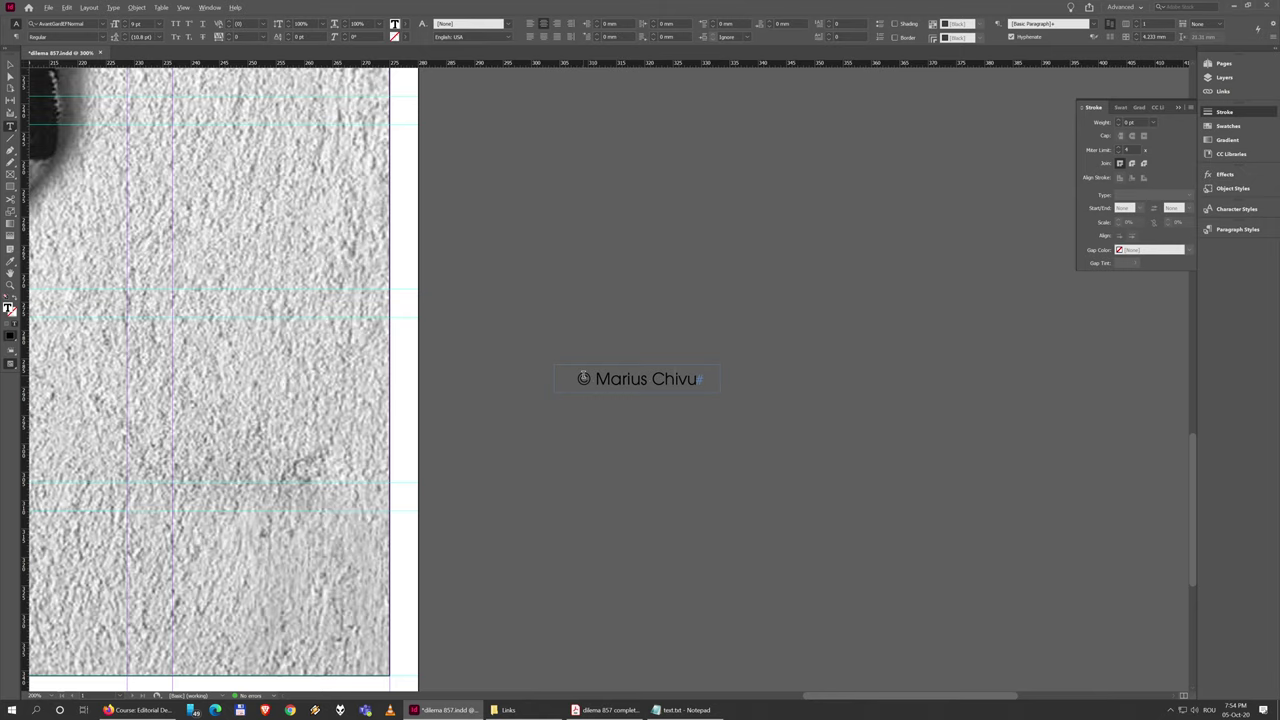
drag(575, 378, 726, 376)
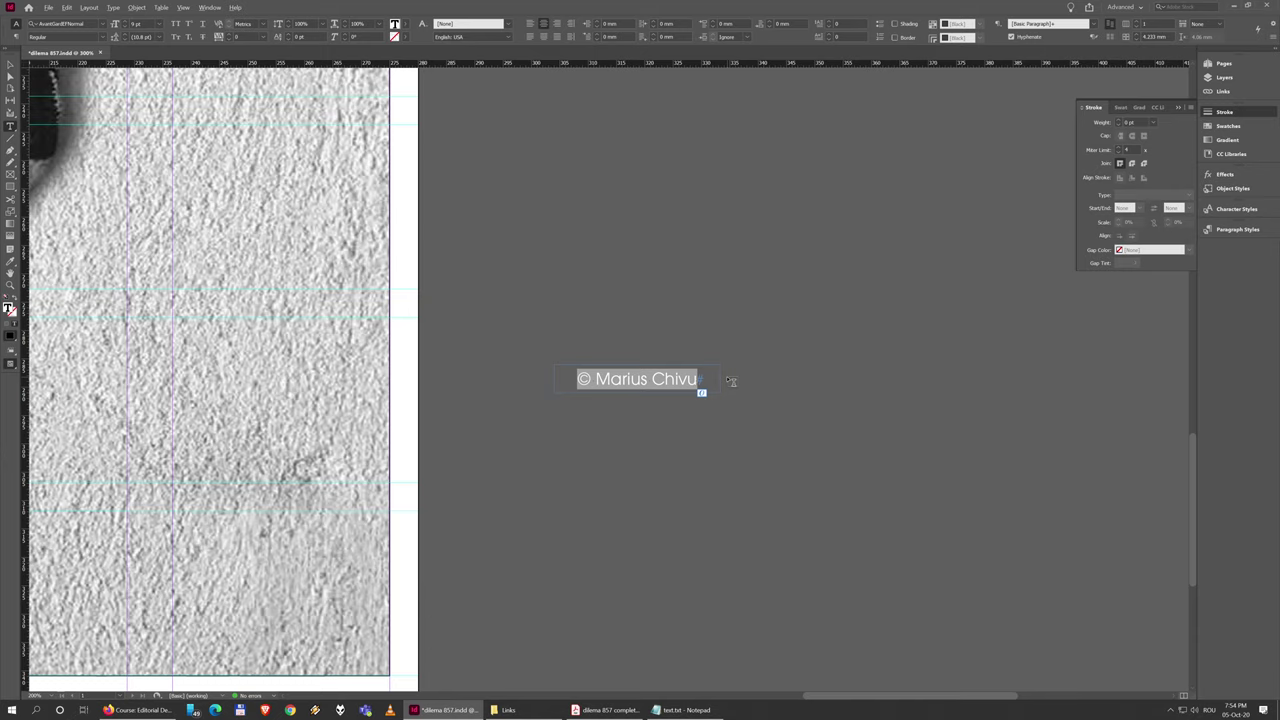
click(405, 24)
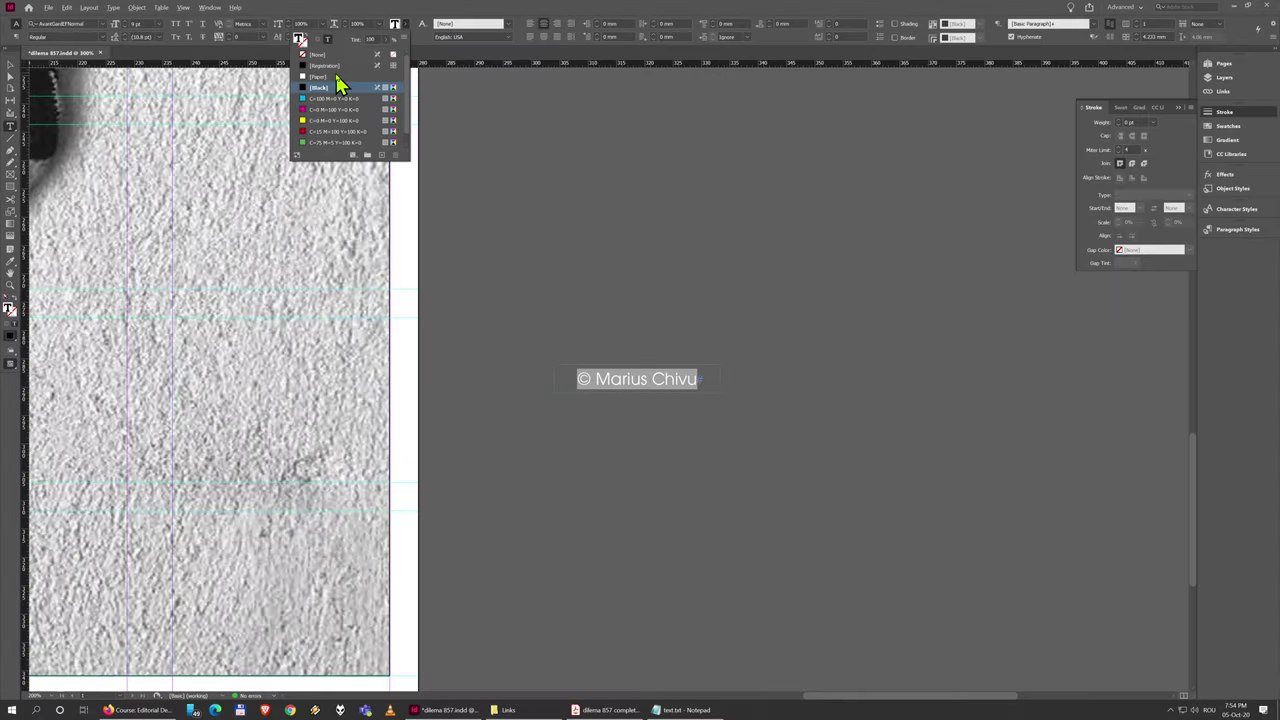
Step: Make the credit text white using the [Paper] swatch
click(332, 77)
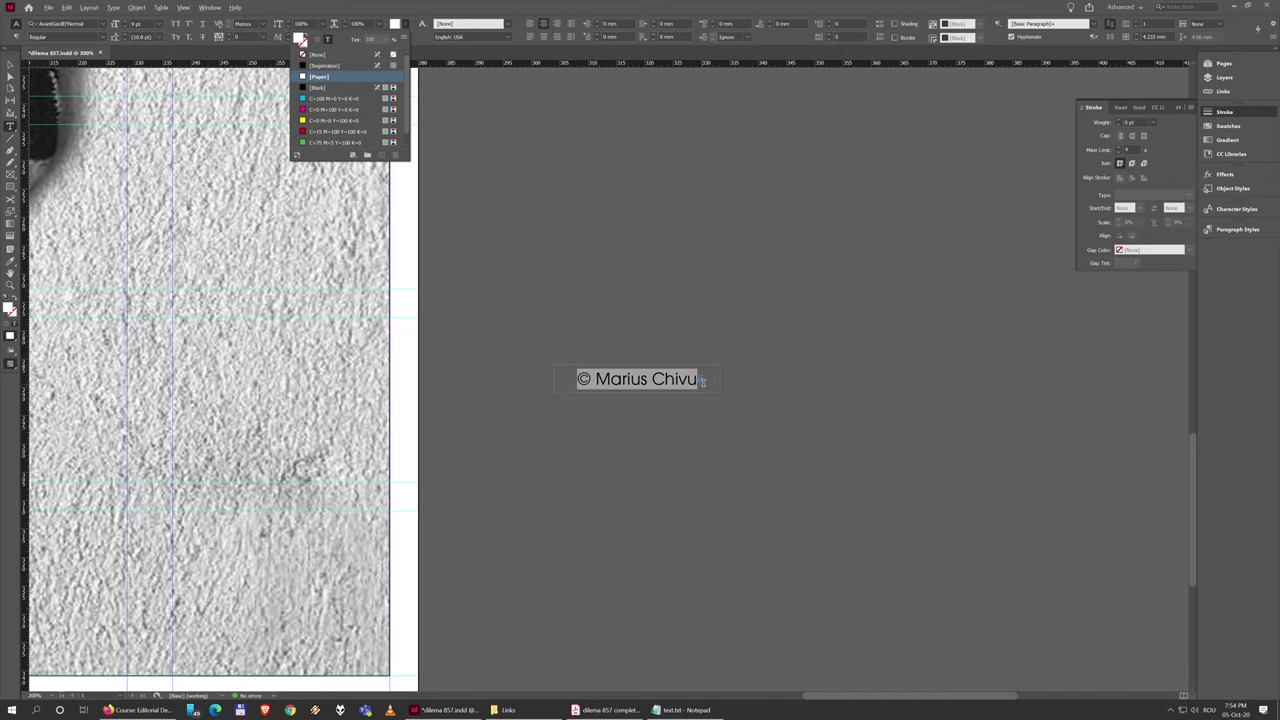
click(702, 383)
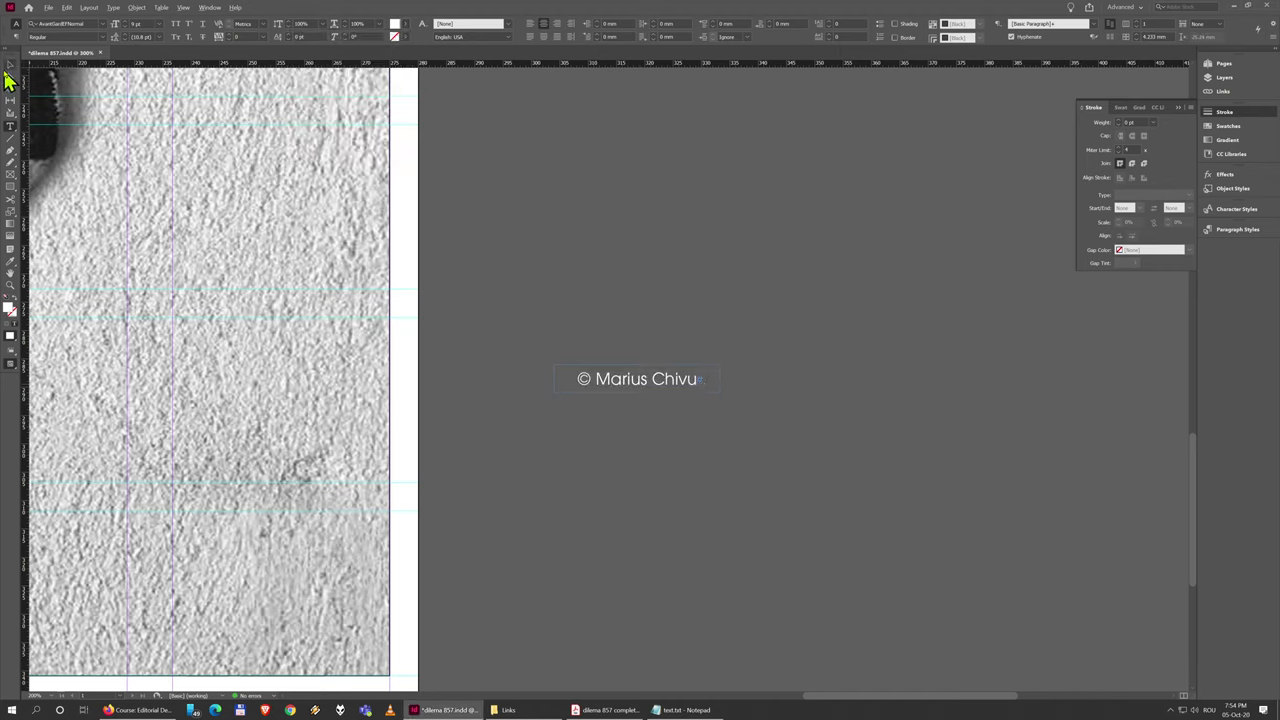
key(Escape)
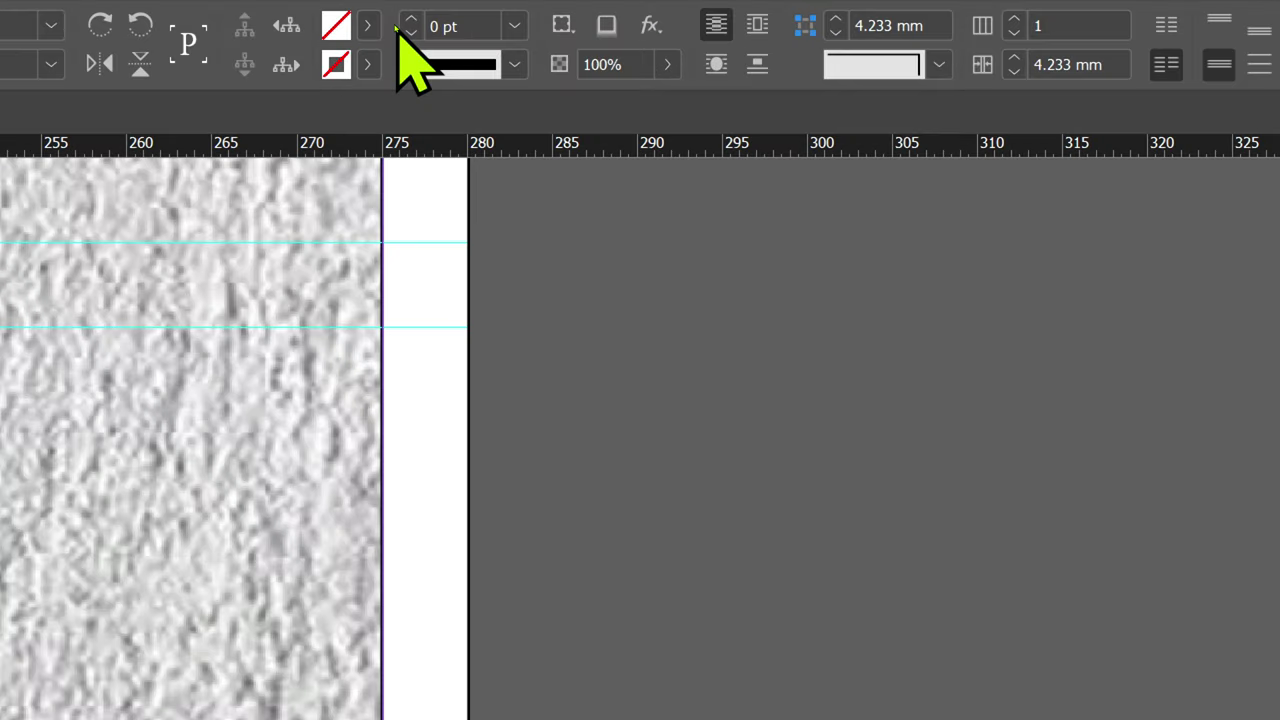
Step: Fill the credit frame with [Black]
click(386, 24)
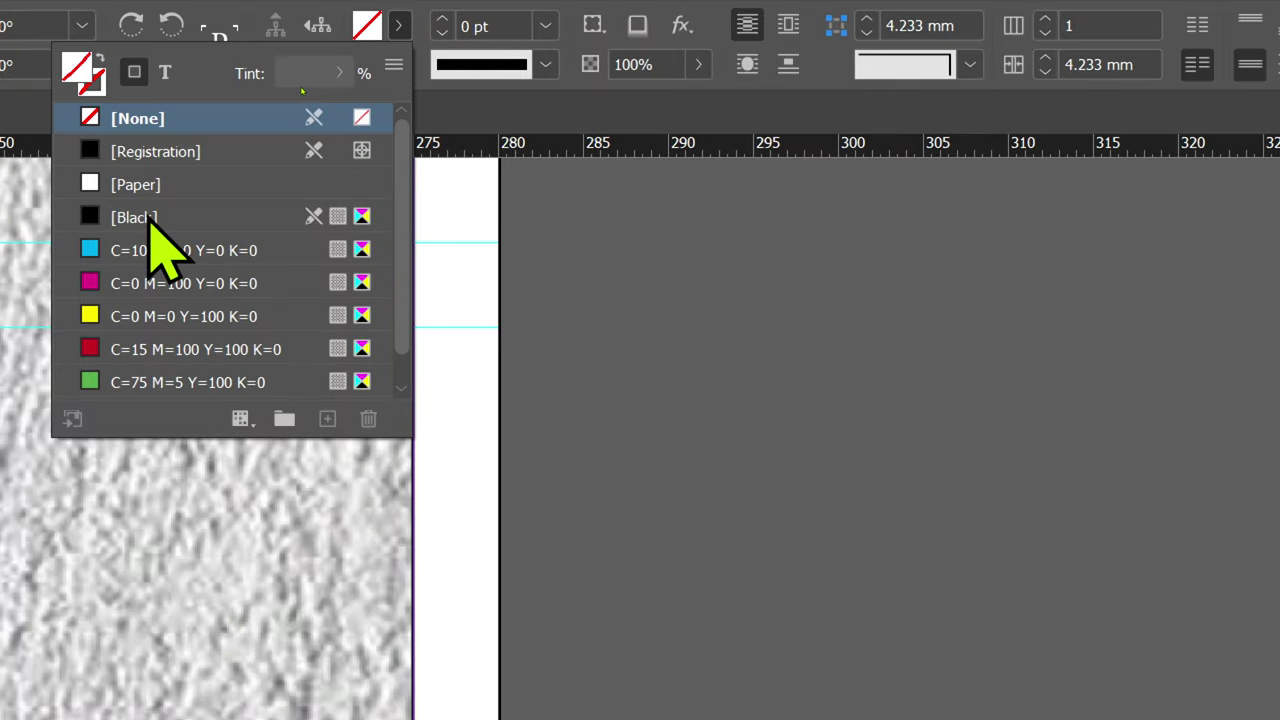
click(145, 217)
click(905, 520)
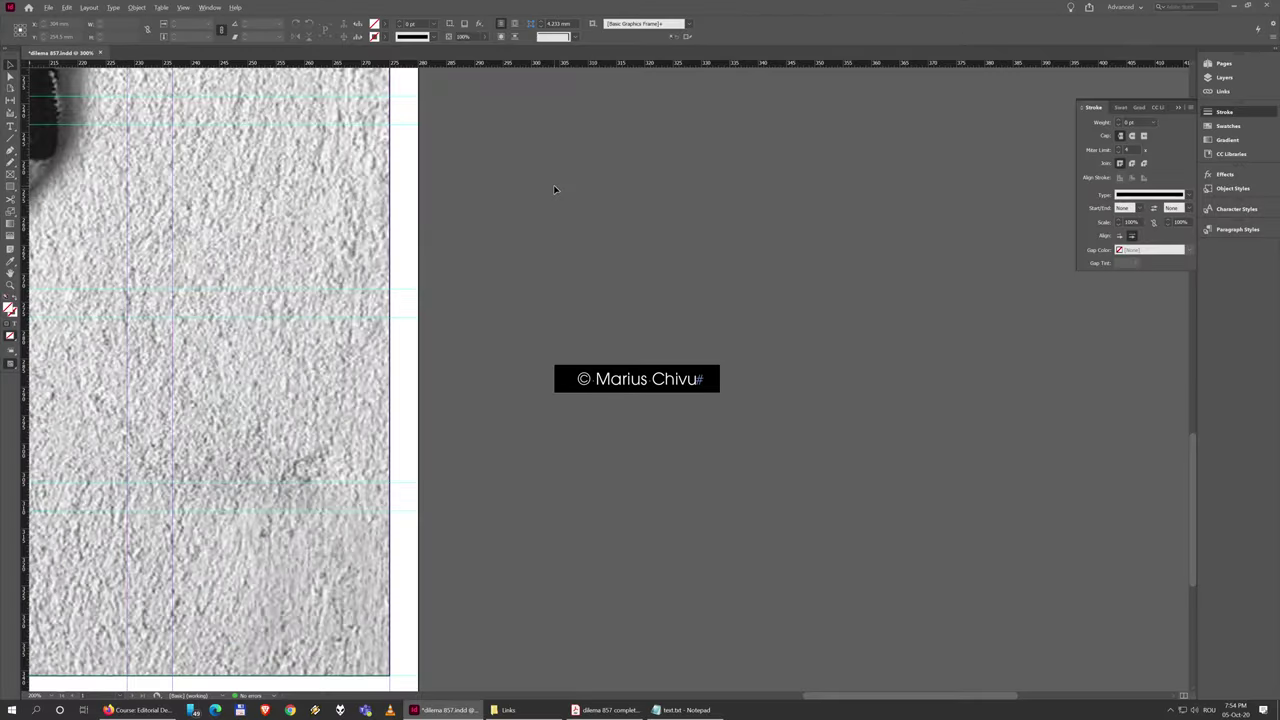
Step: Select the black credit frame and rotate it 90° so the text reads bottom to top
scroll(600, 440, down, 2)
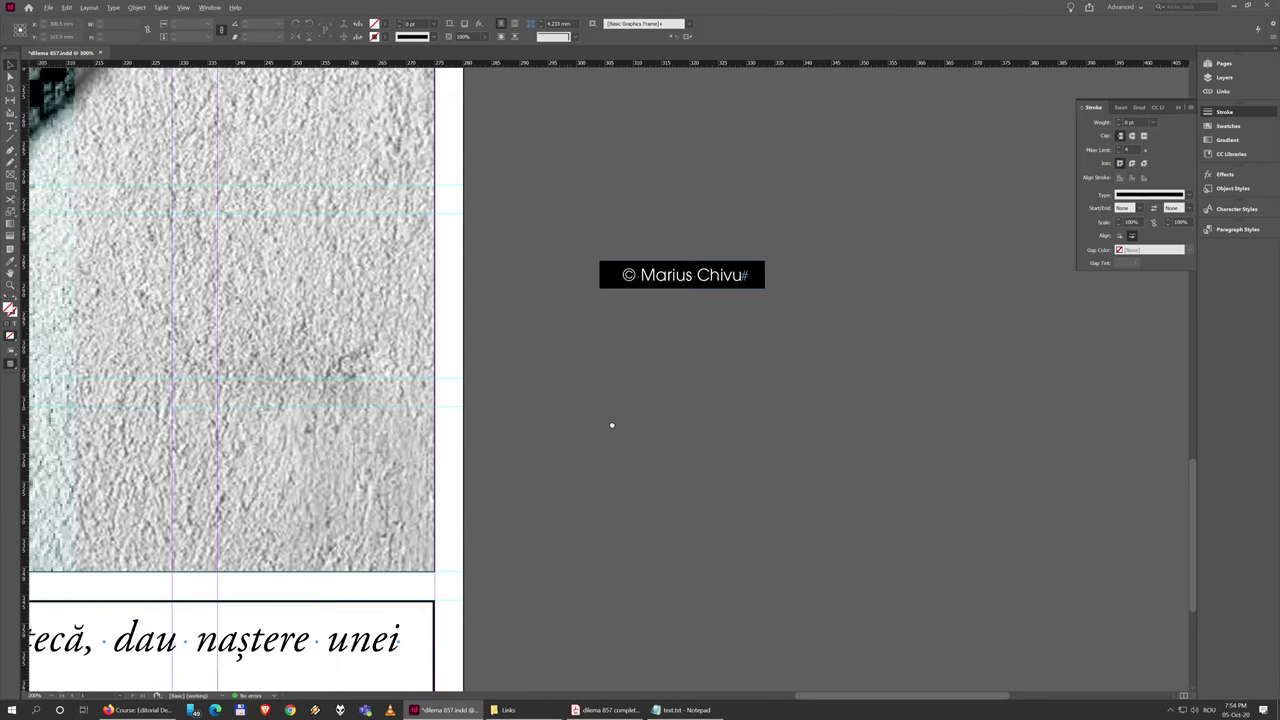
key(ctrl+minus)
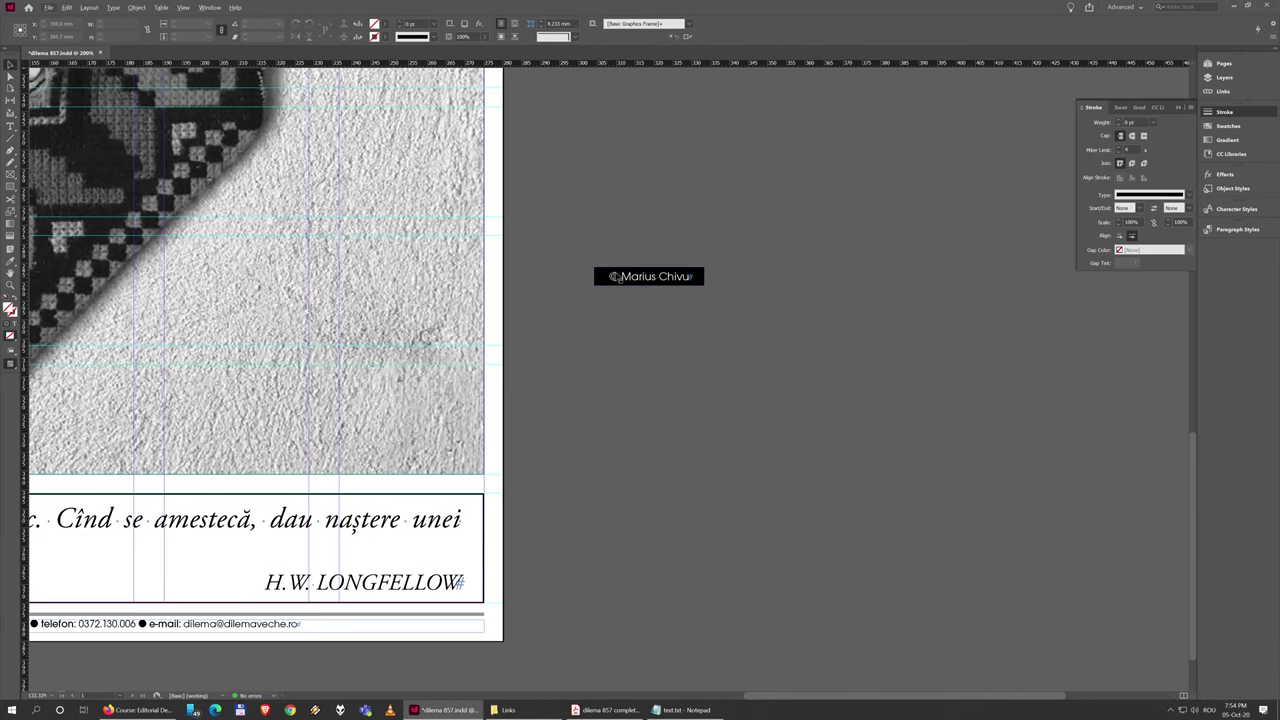
click(616, 278)
key(ctrl+equal)
key(ctrl+equal)
key(ctrl+equal)
key(ctrl+equal)
key(ctrl+equal)
key(ctrl+equal)
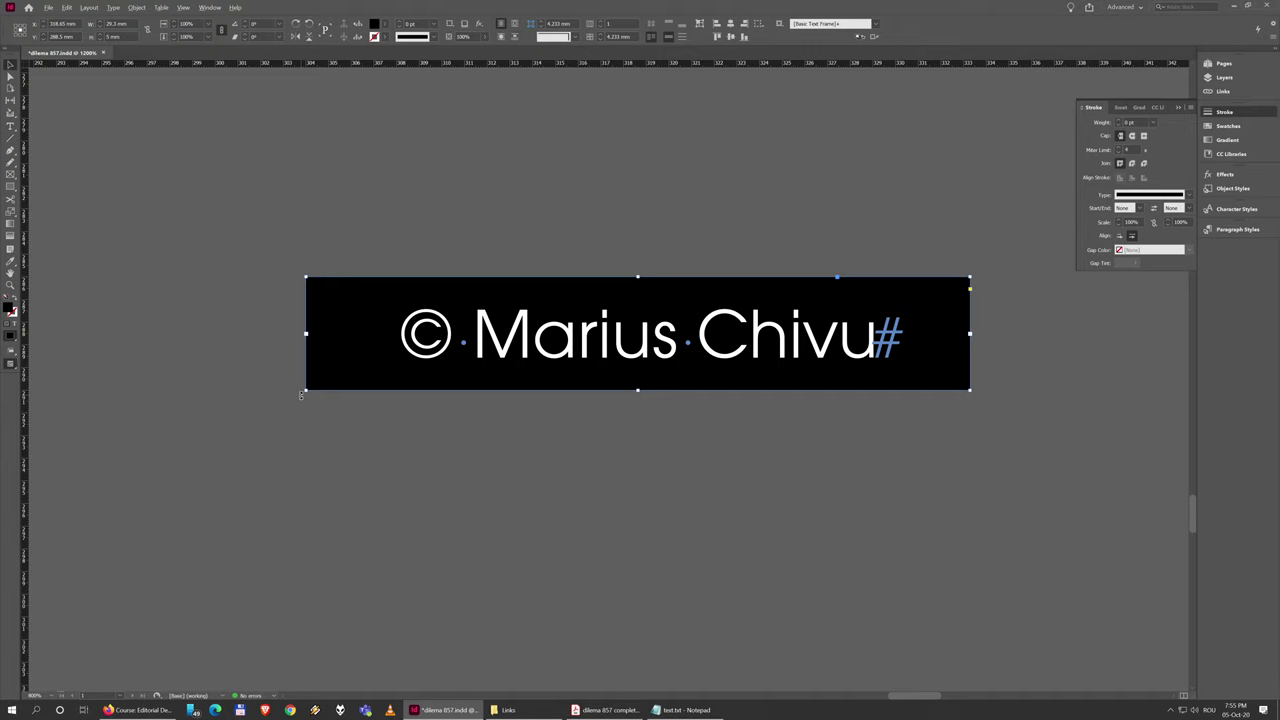
drag(303, 397, 618, 582)
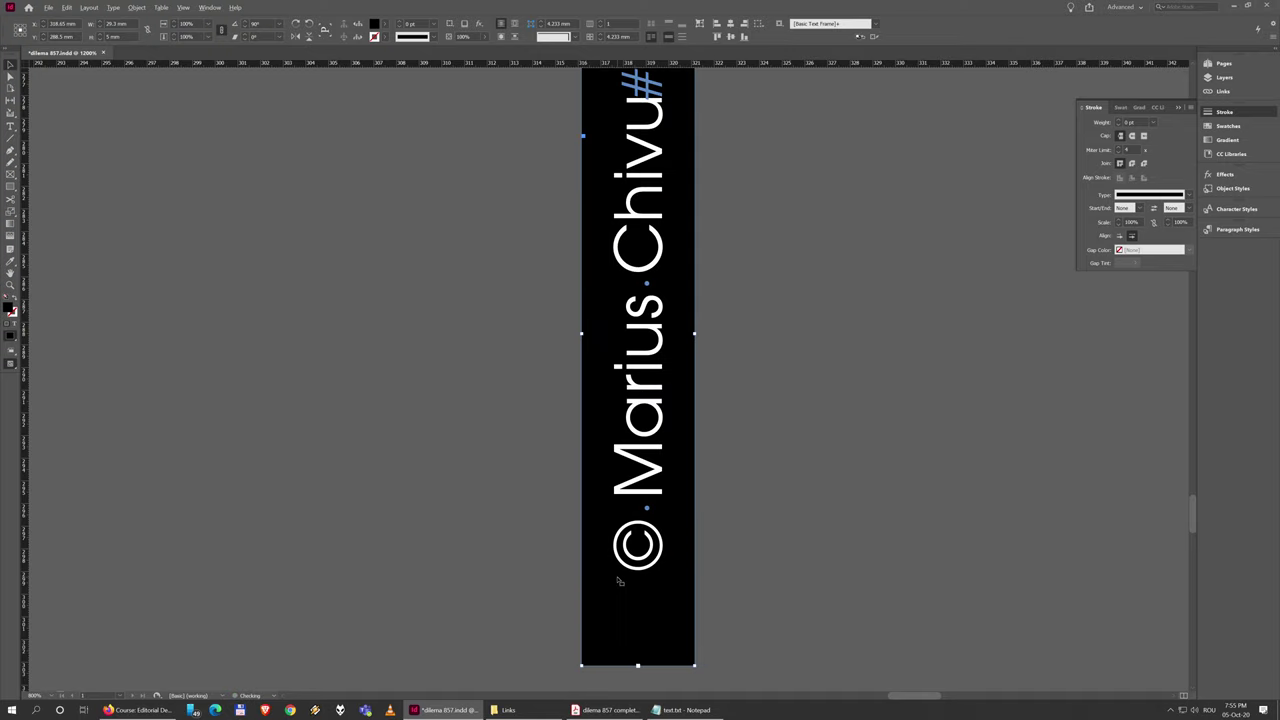
Step: Move the rotated credit frame onto the page's right edge and bottom
scroll(619, 580, down, 2)
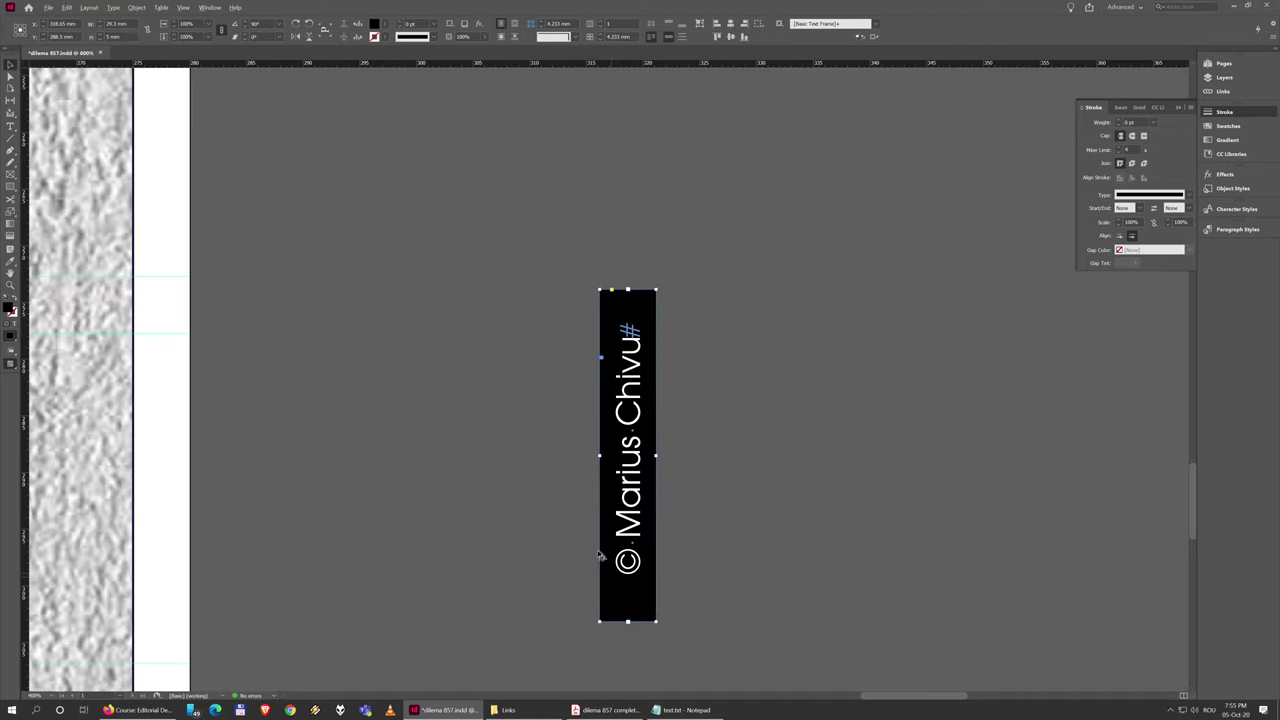
drag(500, 518, 866, 257)
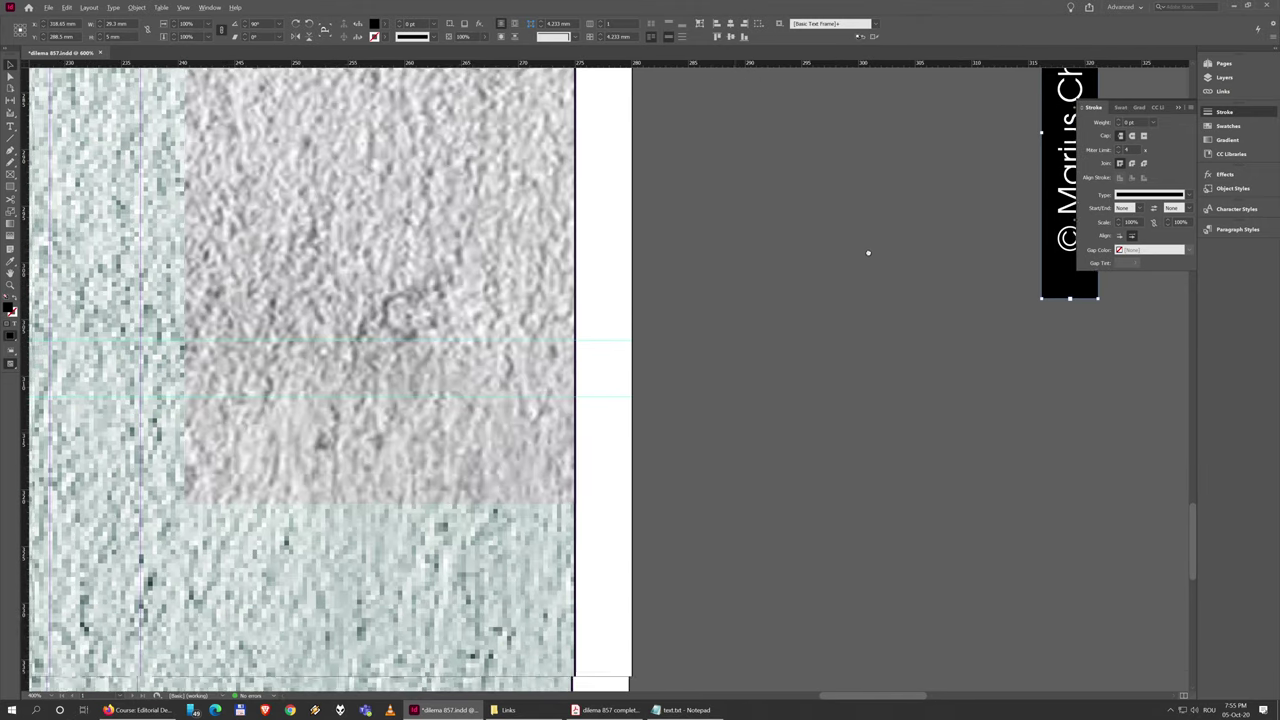
scroll(897, 371, down, 2)
click(1019, 263)
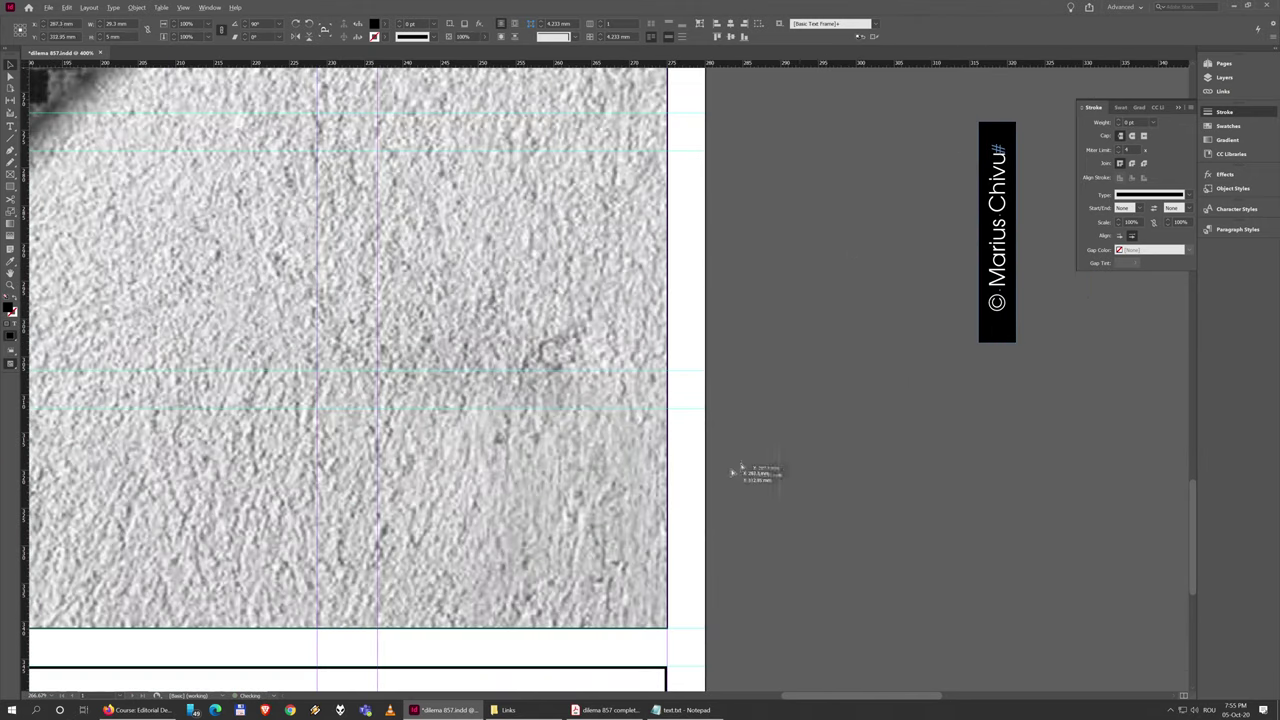
drag(662, 550, 660, 555)
scroll(645, 618, up, 5)
drag(645, 622, 634, 449)
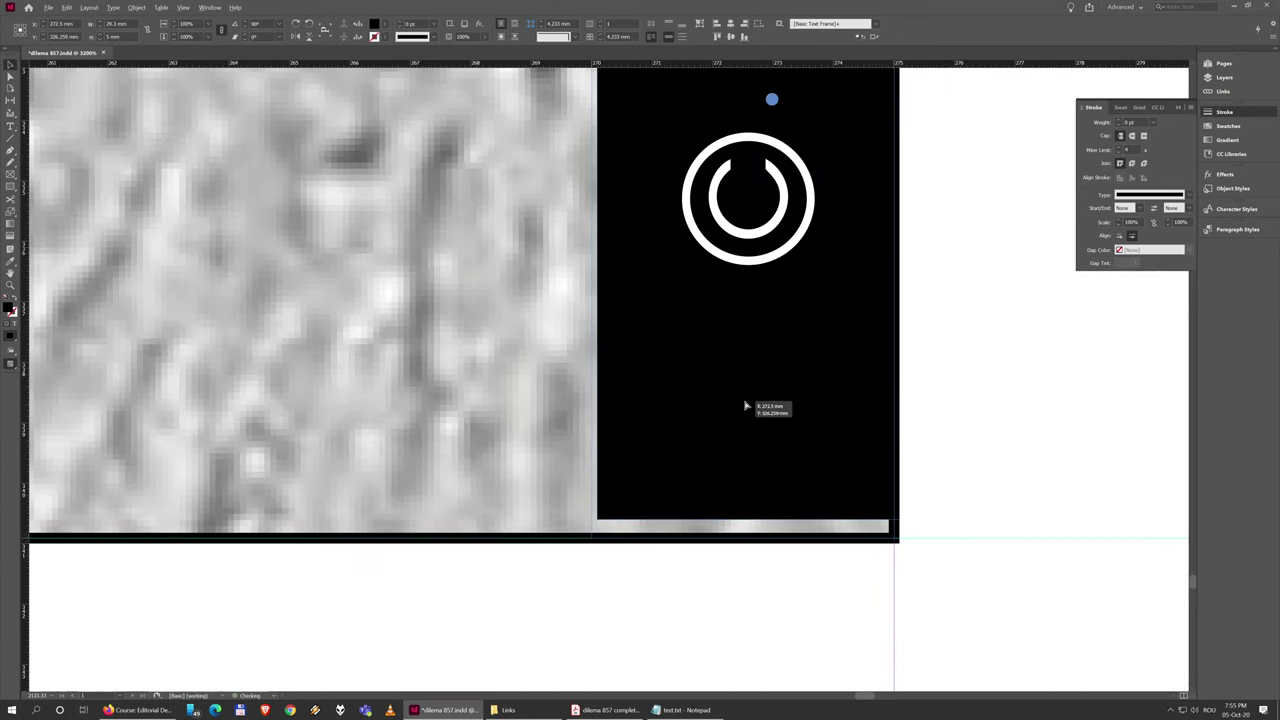
drag(745, 406, 739, 424)
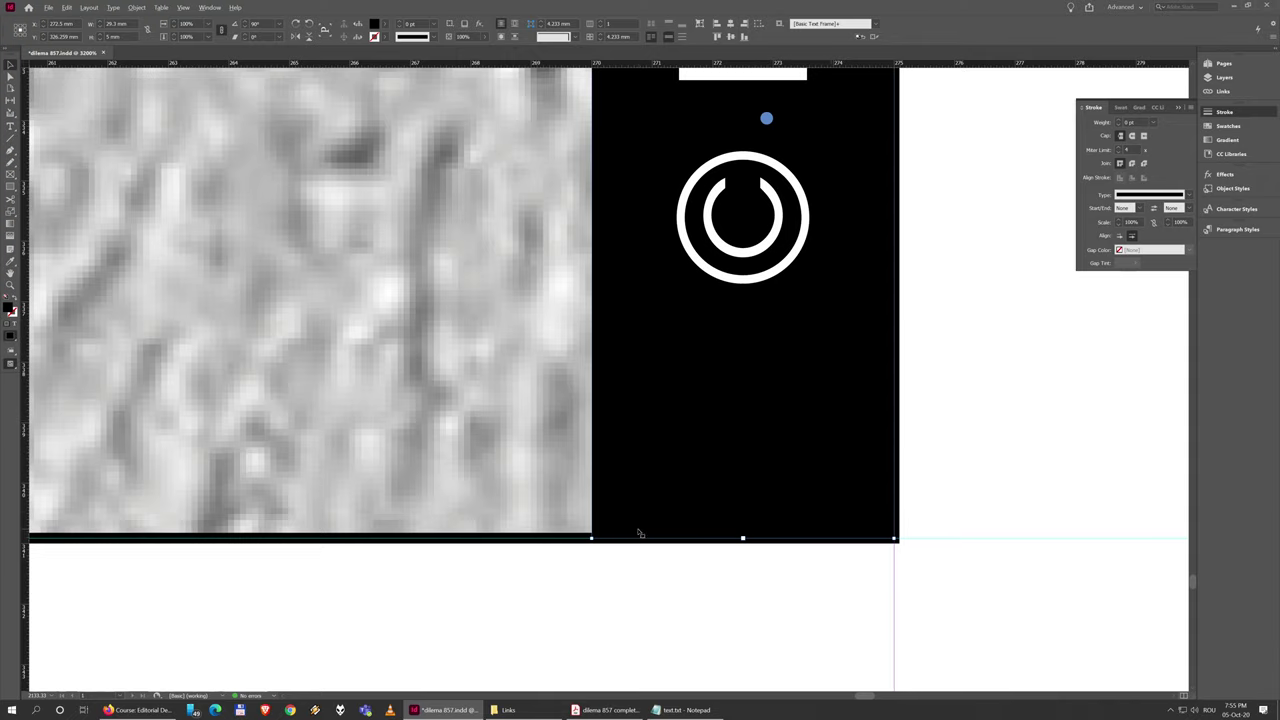
click(958, 482)
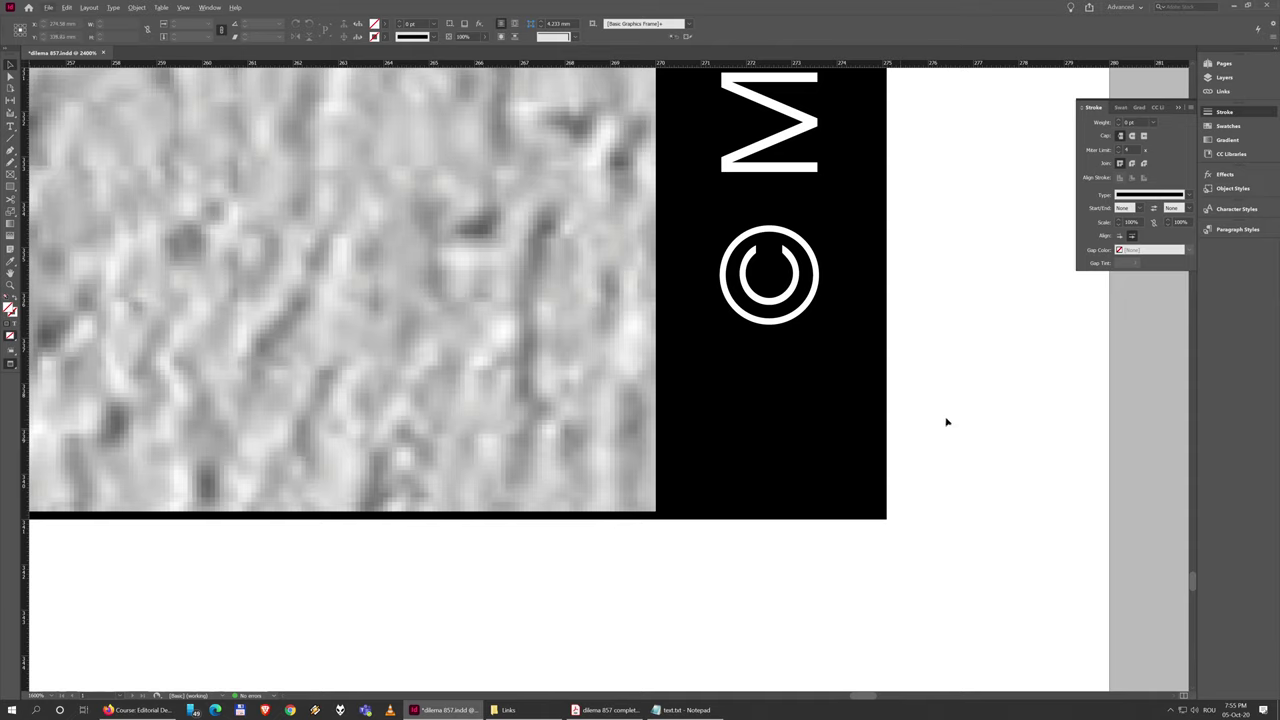
Step: Shorten the credit frame slightly from its top end
scroll(988, 384, down, 3)
scroll(986, 380, up, 3)
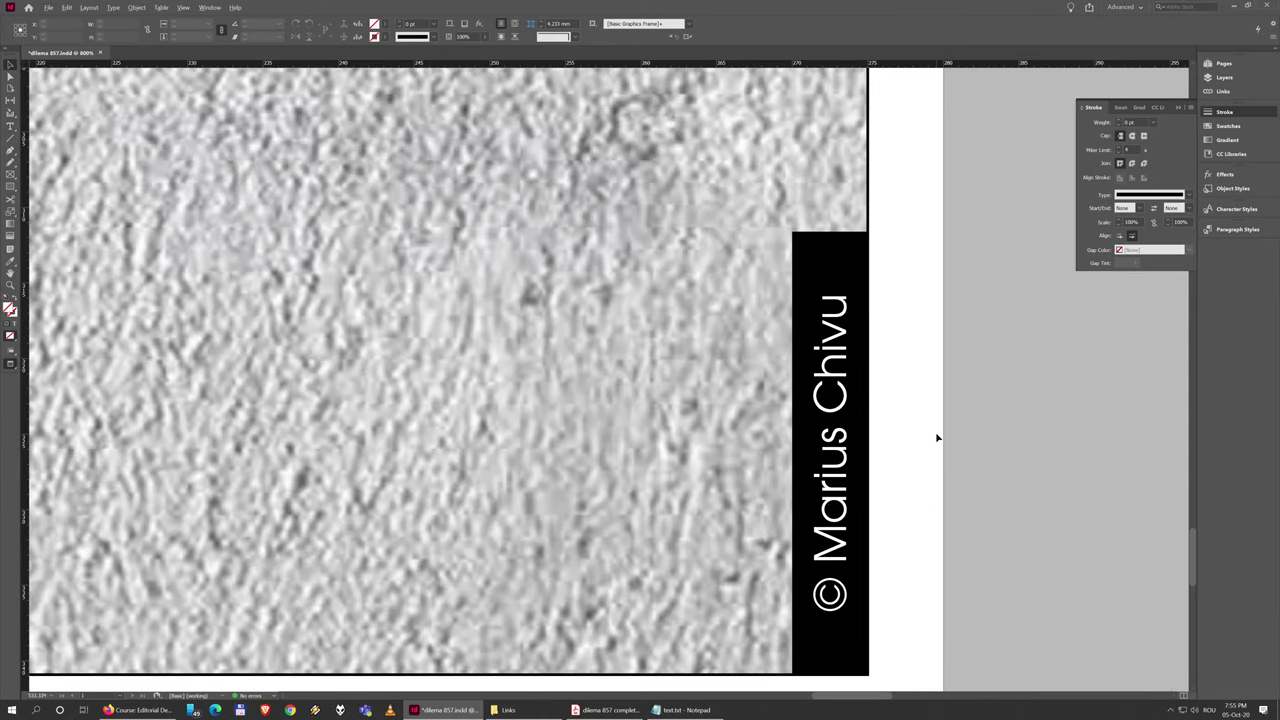
click(818, 249)
scroll(818, 249, up, 3)
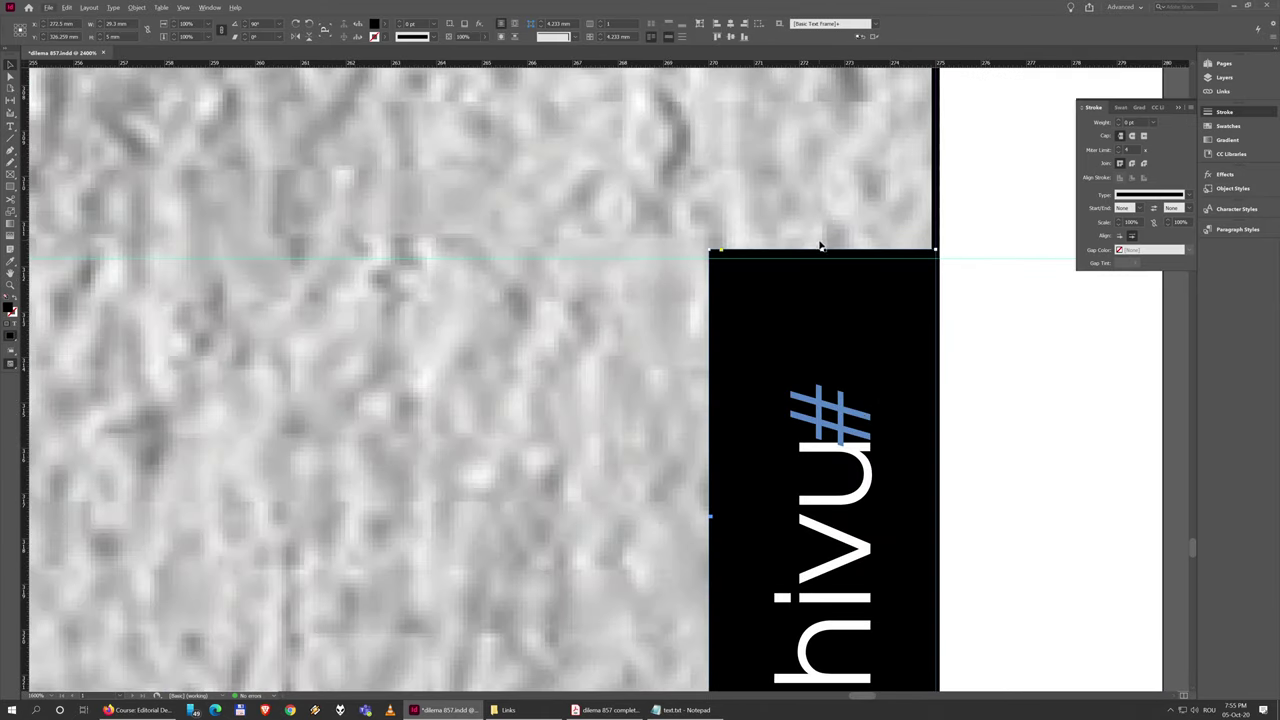
drag(822, 252, 822, 259)
click(1006, 357)
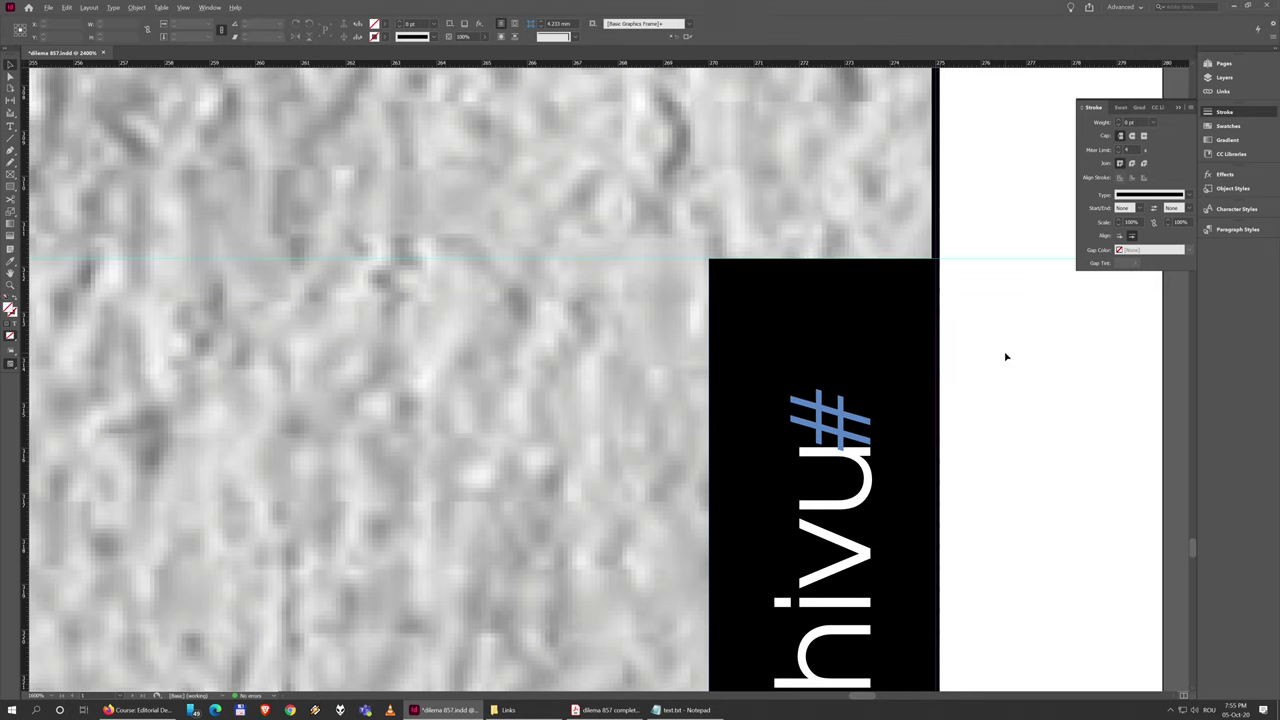
scroll(1006, 357, down, 3)
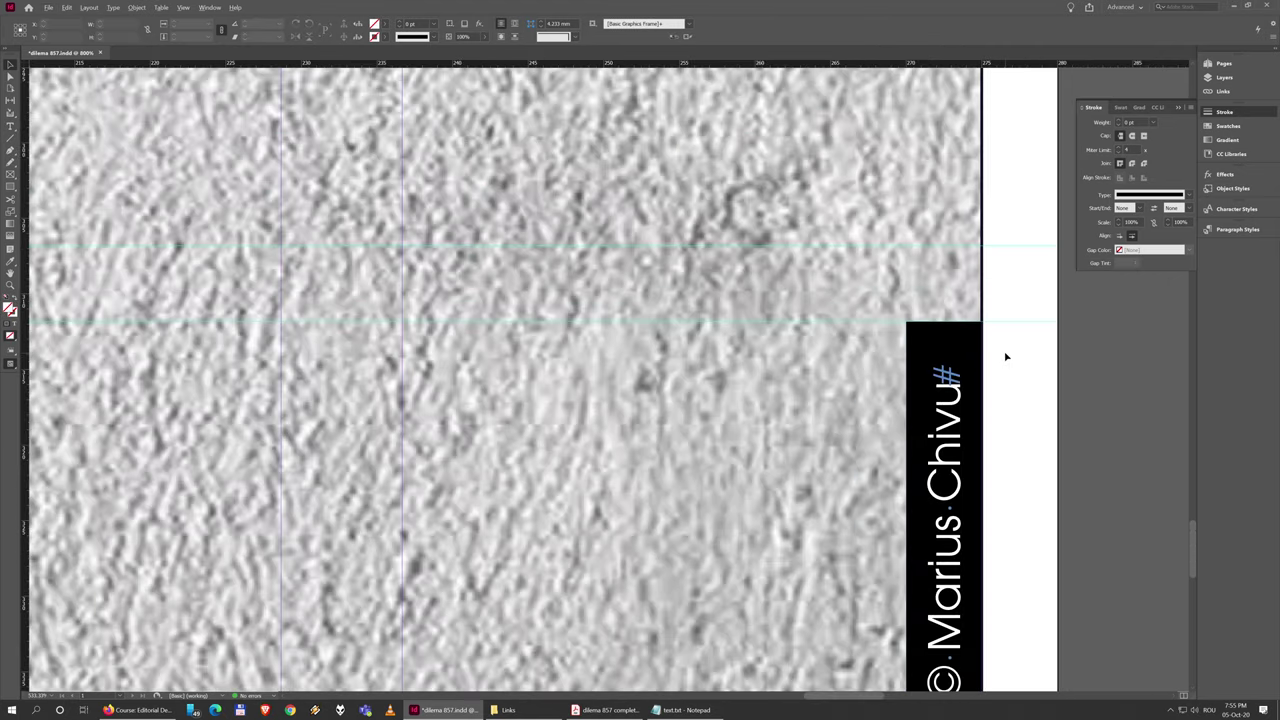
Step: Widen the photo-credit frame leftward so it sits flush on the photo's edge
click(914, 497)
scroll(914, 497, down, 2)
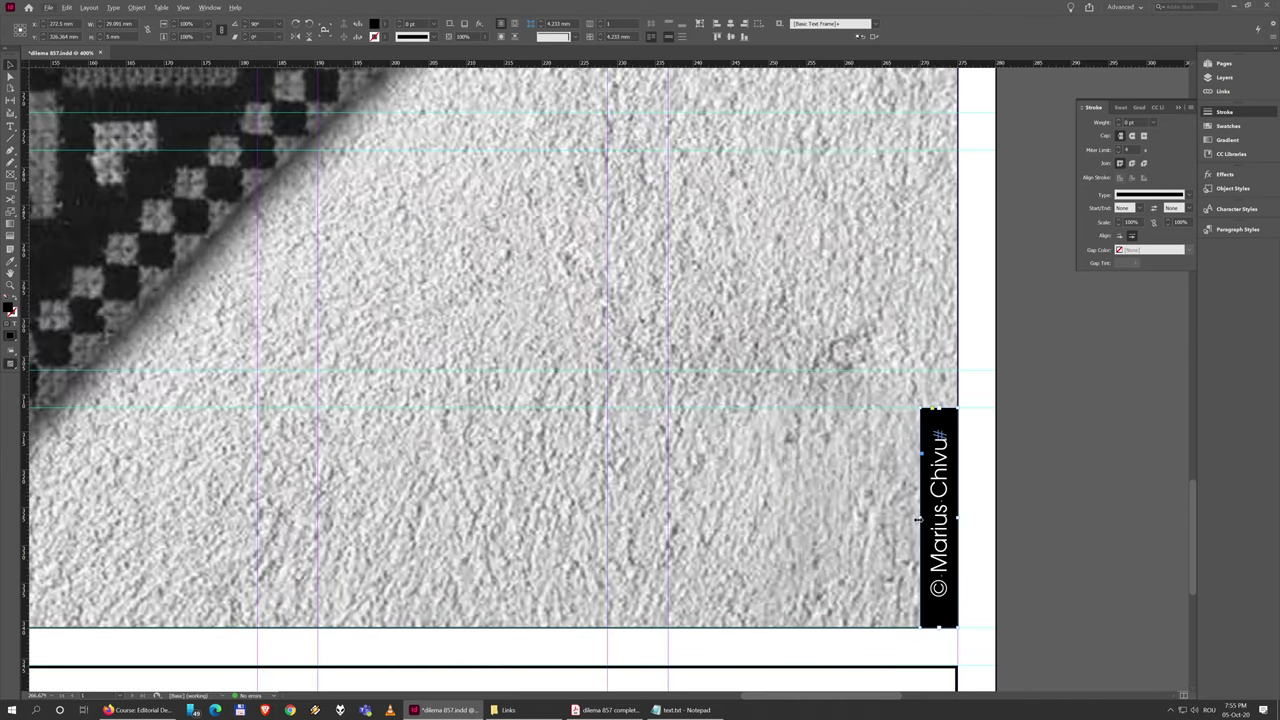
drag(918, 517, 910, 517)
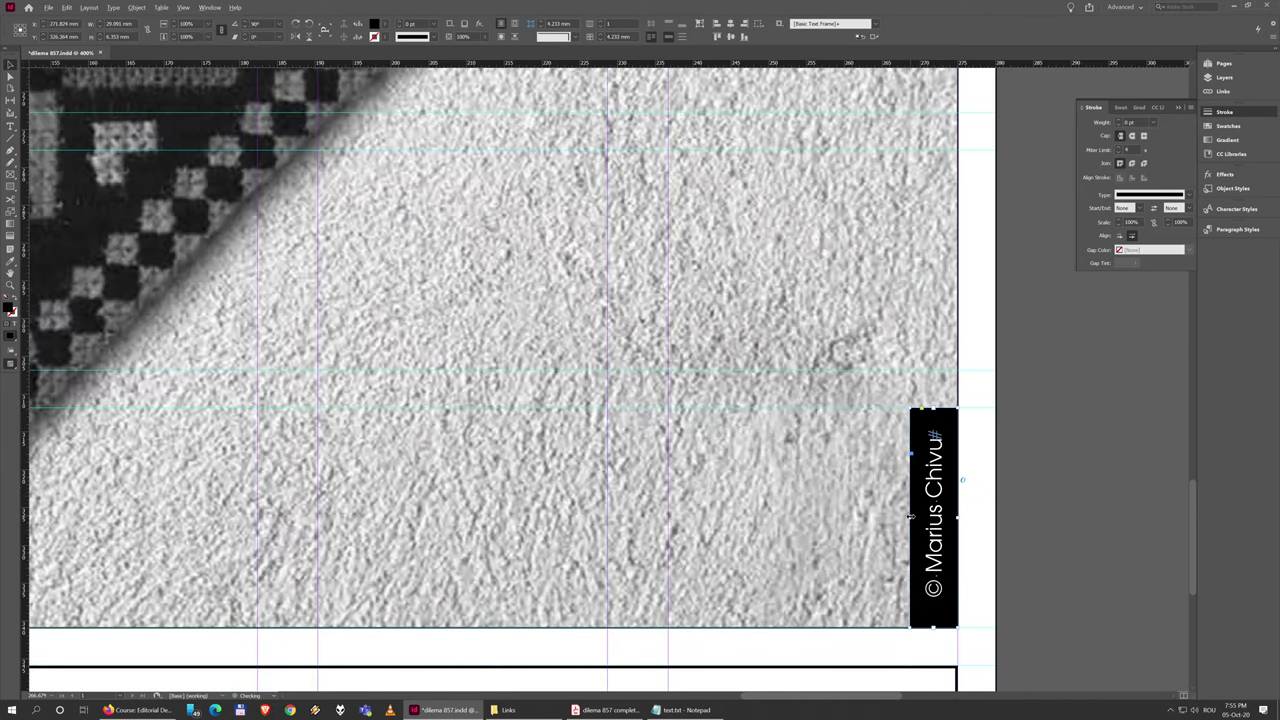
click(1015, 512)
scroll(1020, 511, down, 2)
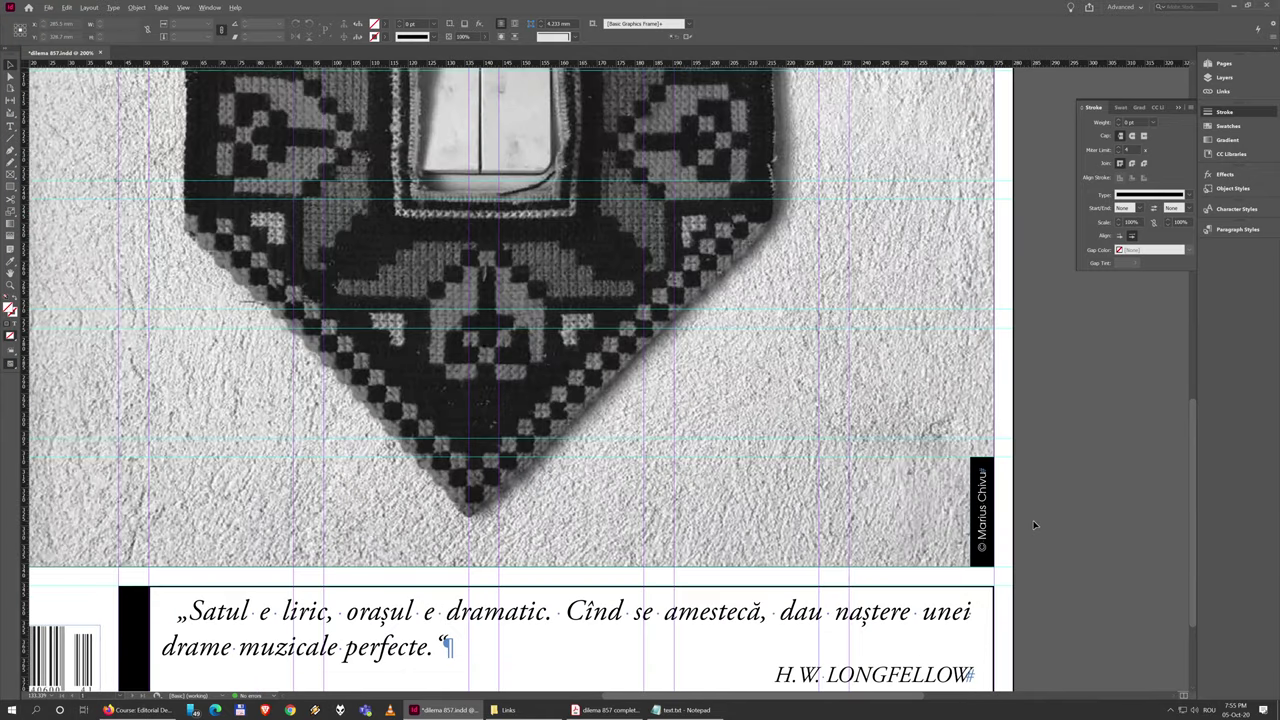
scroll(1034, 524, down, 1)
drag(1081, 520, 835, 498)
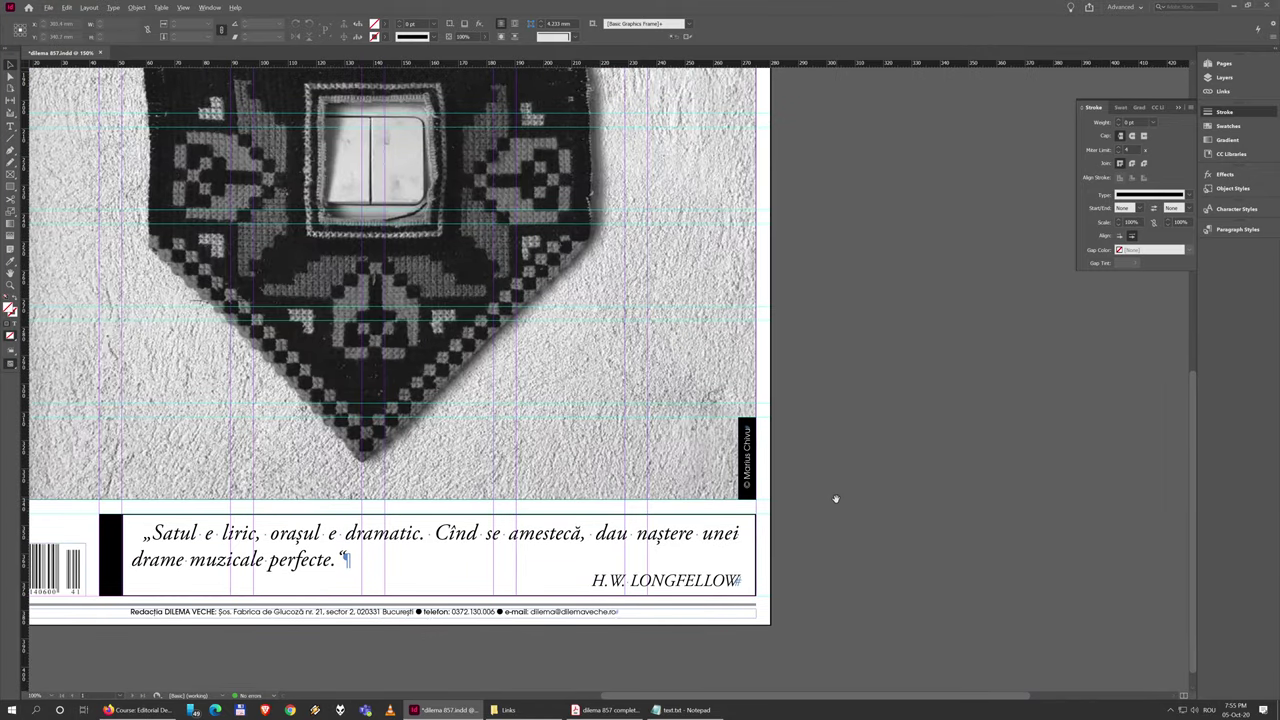
Step: Preview the page without guides and view its full width
key(w)
key(w)
key(w)
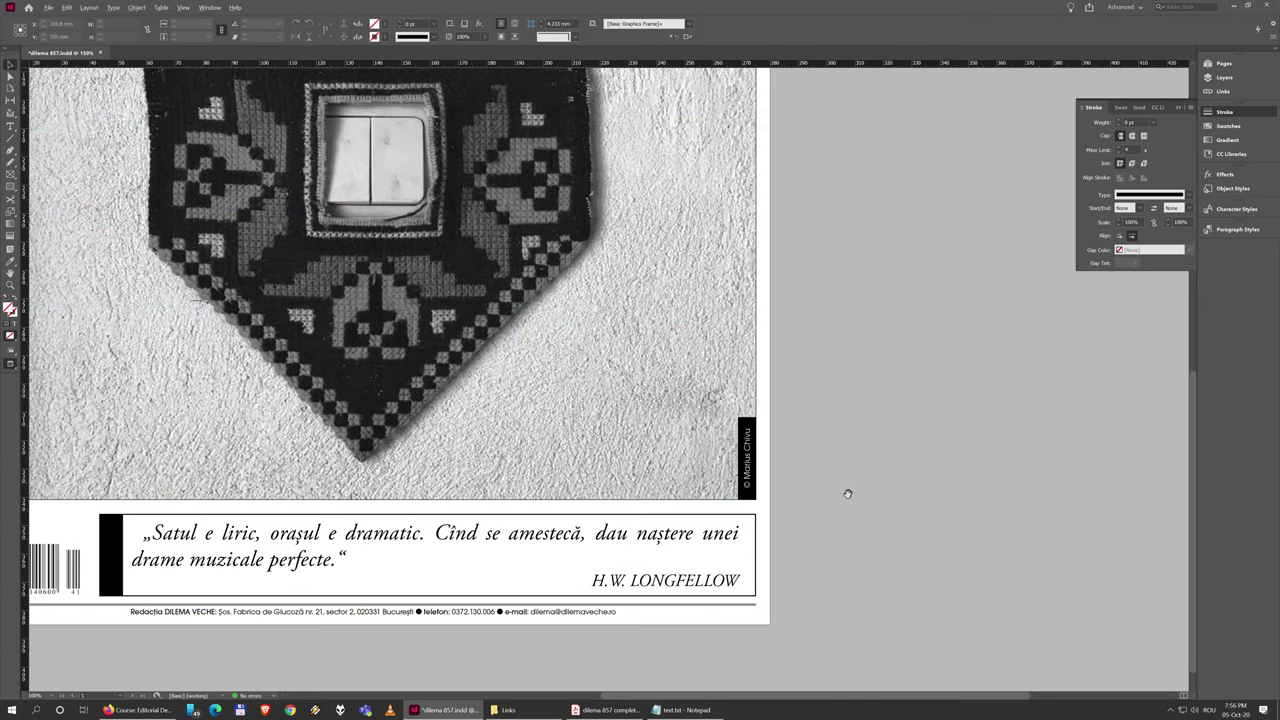
drag(849, 491, 1068, 488)
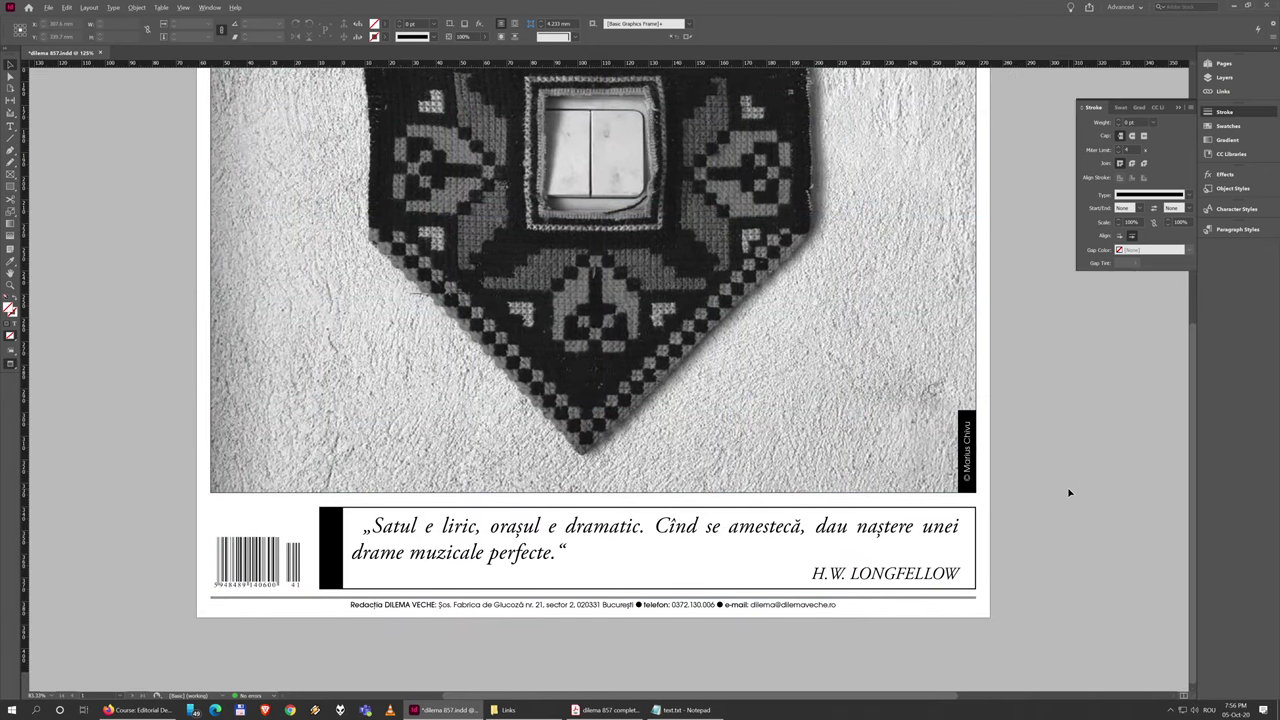
scroll(1068, 488, down, 1)
scroll(1060, 510, up, 1)
Step: Check the exported PDF's photo and credit at full page, then select InDesign's main photo frame
key(alt+Tab)
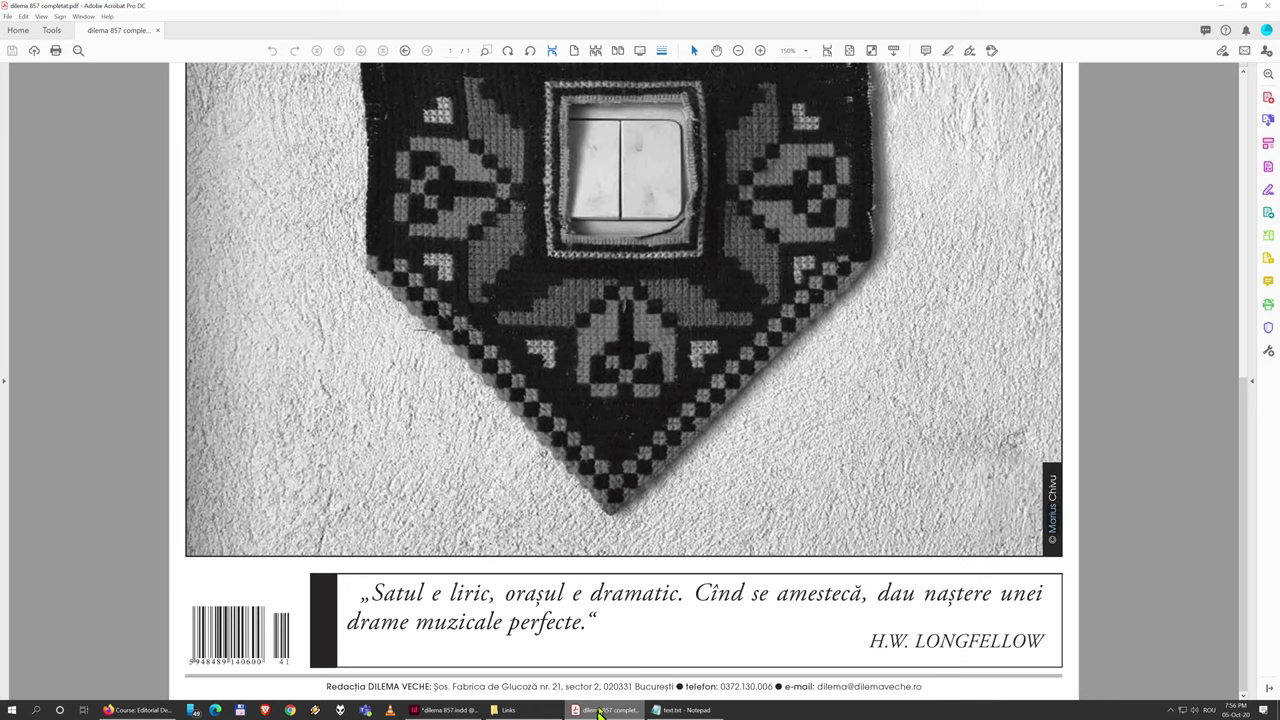
key(ctrl+0)
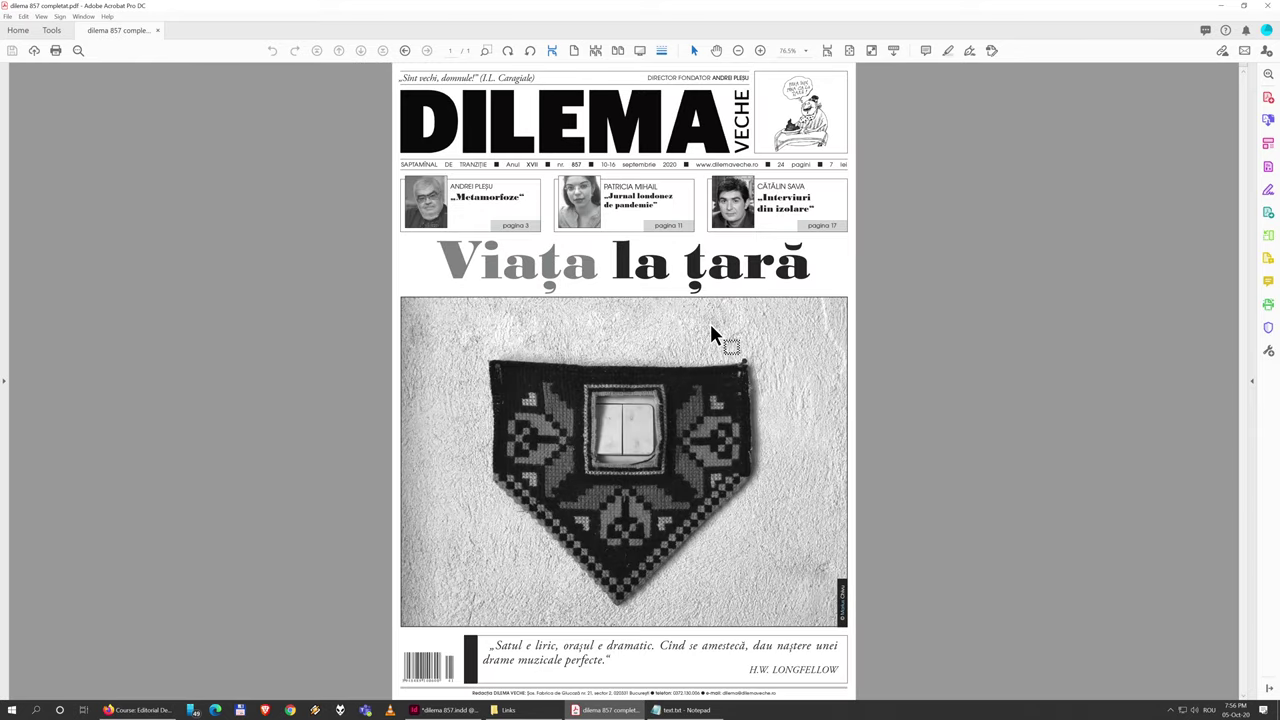
scroll(713, 334, up, 3)
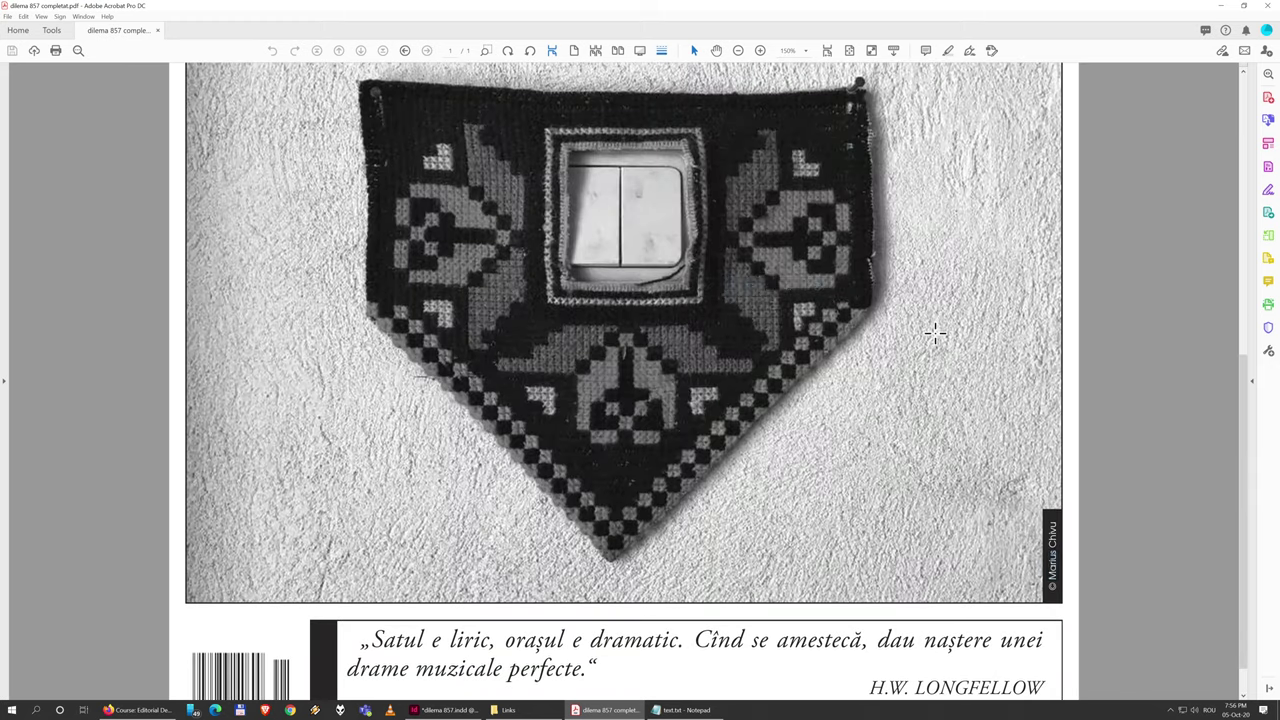
click(1058, 318)
click(1078, 316)
click(450, 710)
click(870, 470)
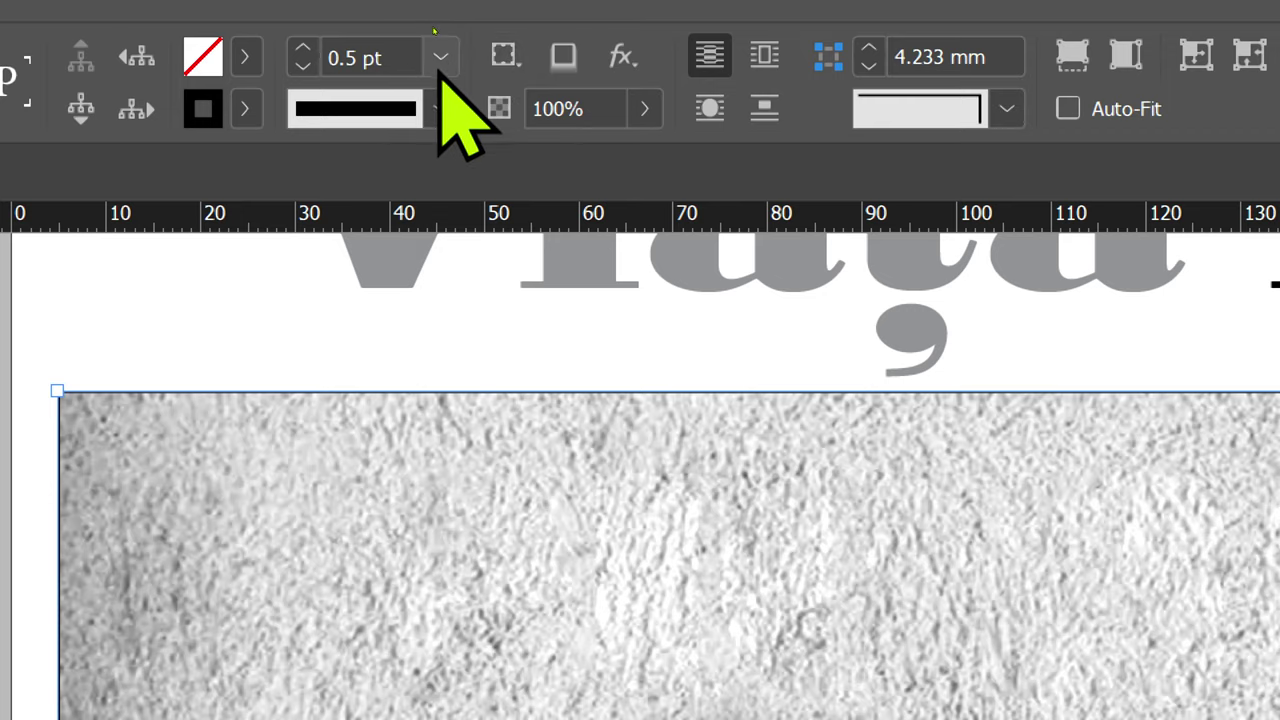
Step: Give the main photo frame a 1 pt stroke and dismiss the VLC player that popped up
click(440, 57)
click(437, 268)
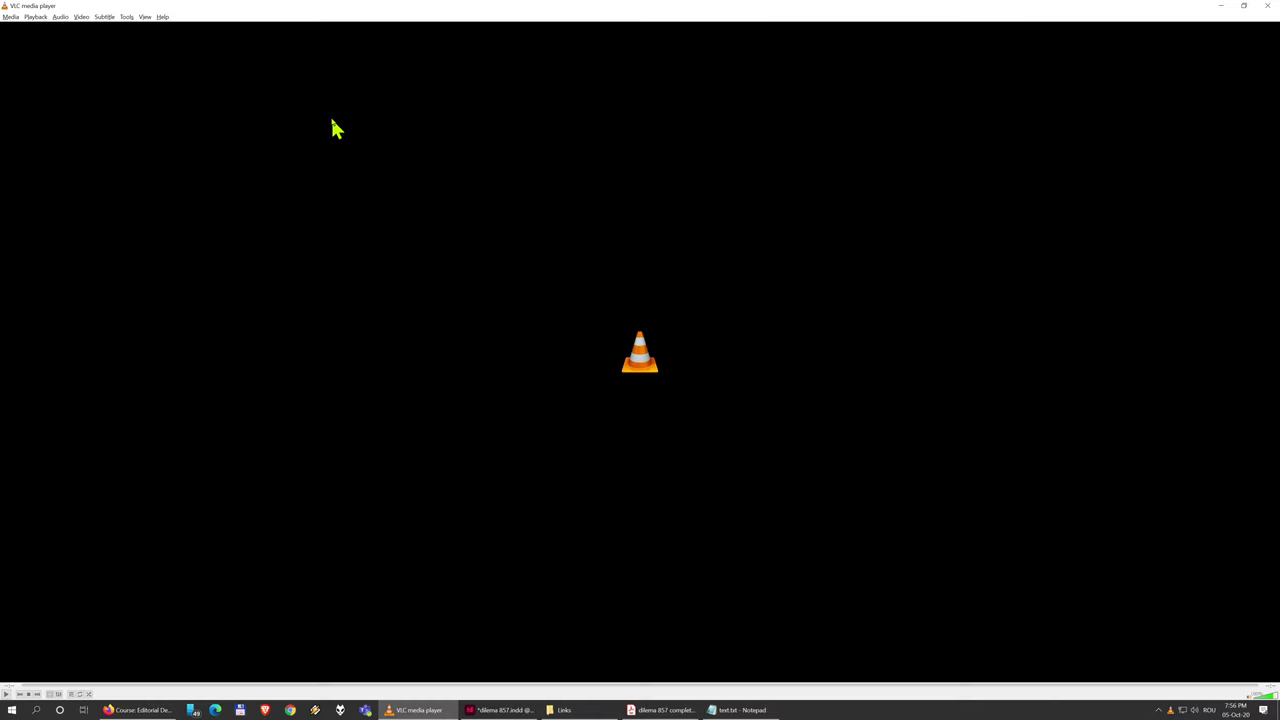
click(1264, 5)
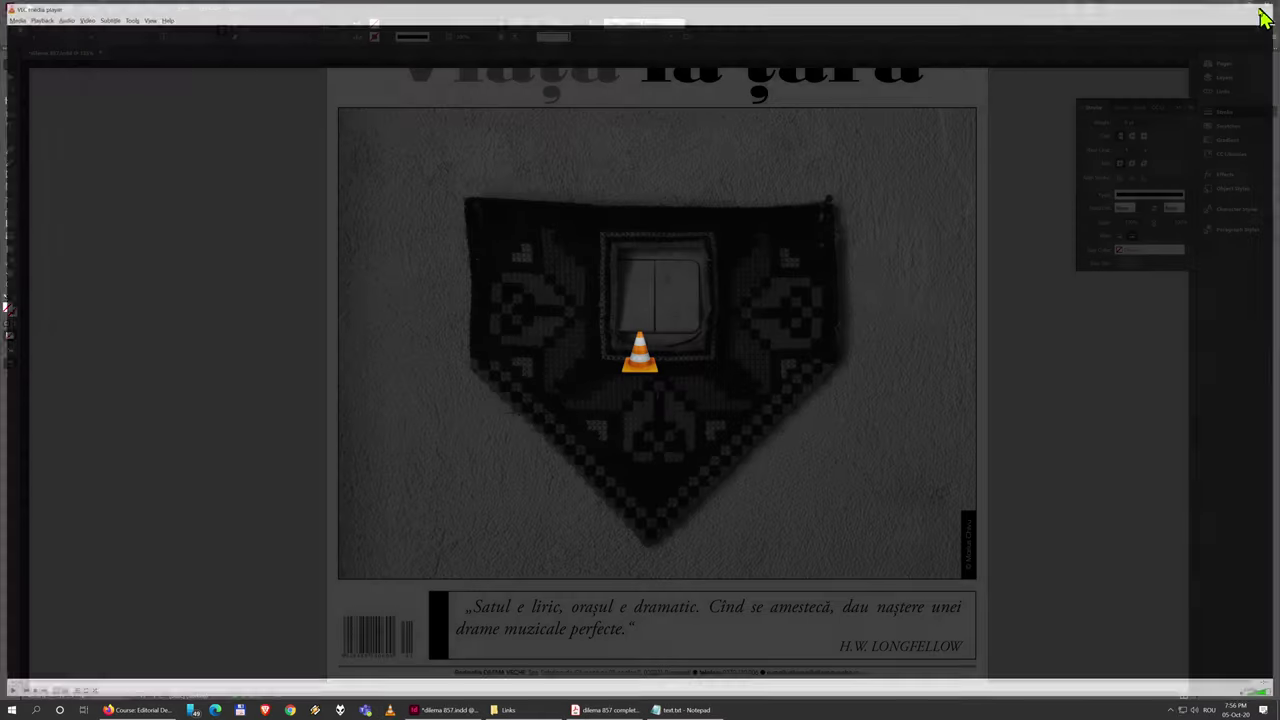
click(877, 23)
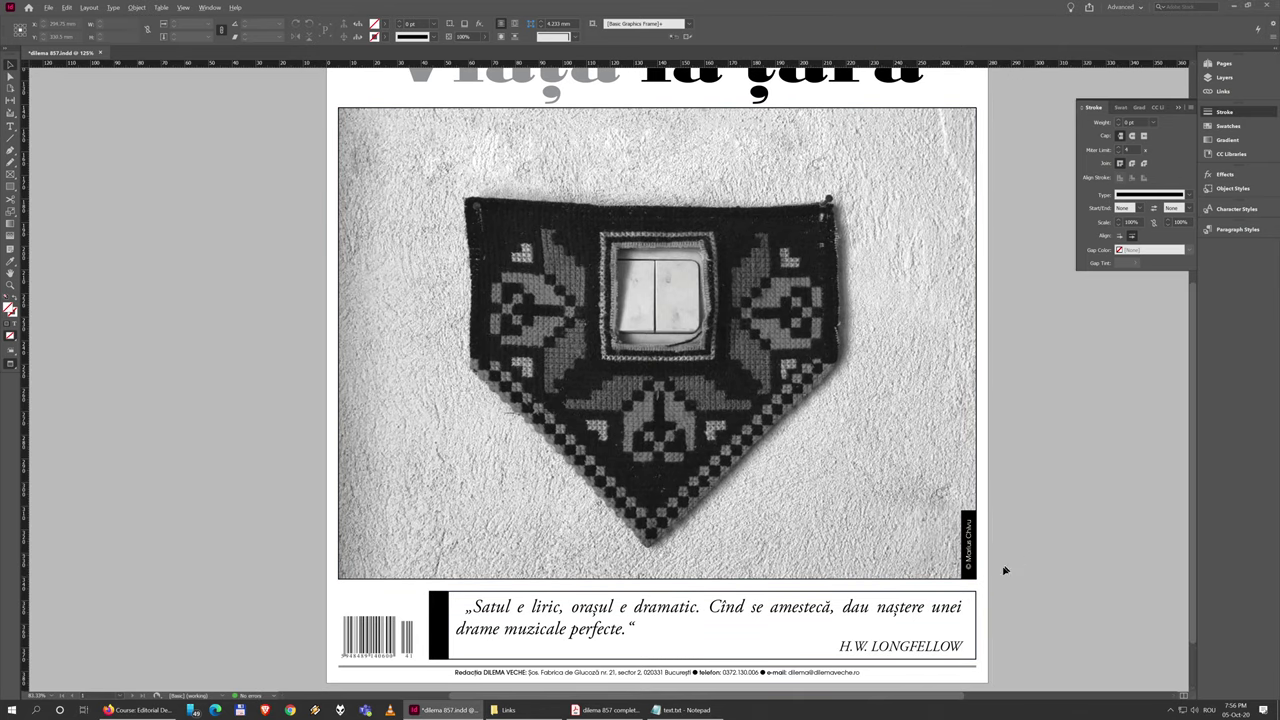
Step: Show guides again and draw a small magenta-filled square above the DILEMA masthead
scroll(1019, 513, up, 5)
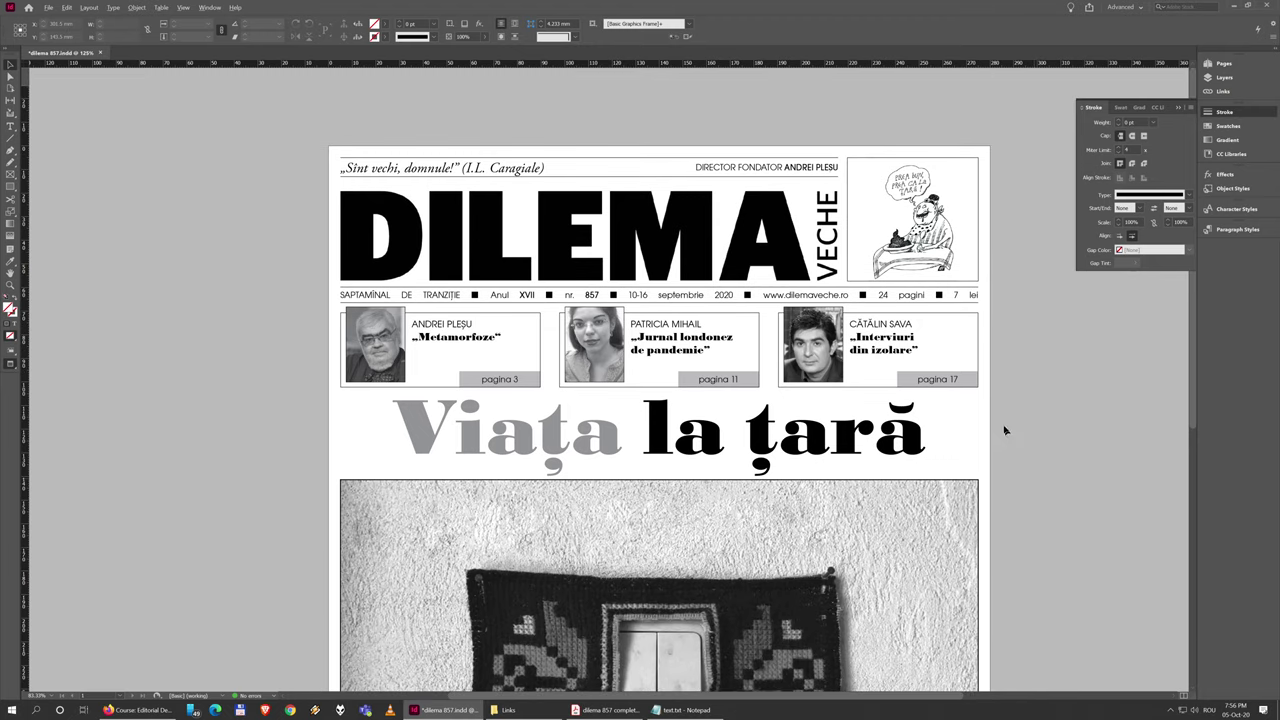
key(w)
scroll(622, 250, up, 2)
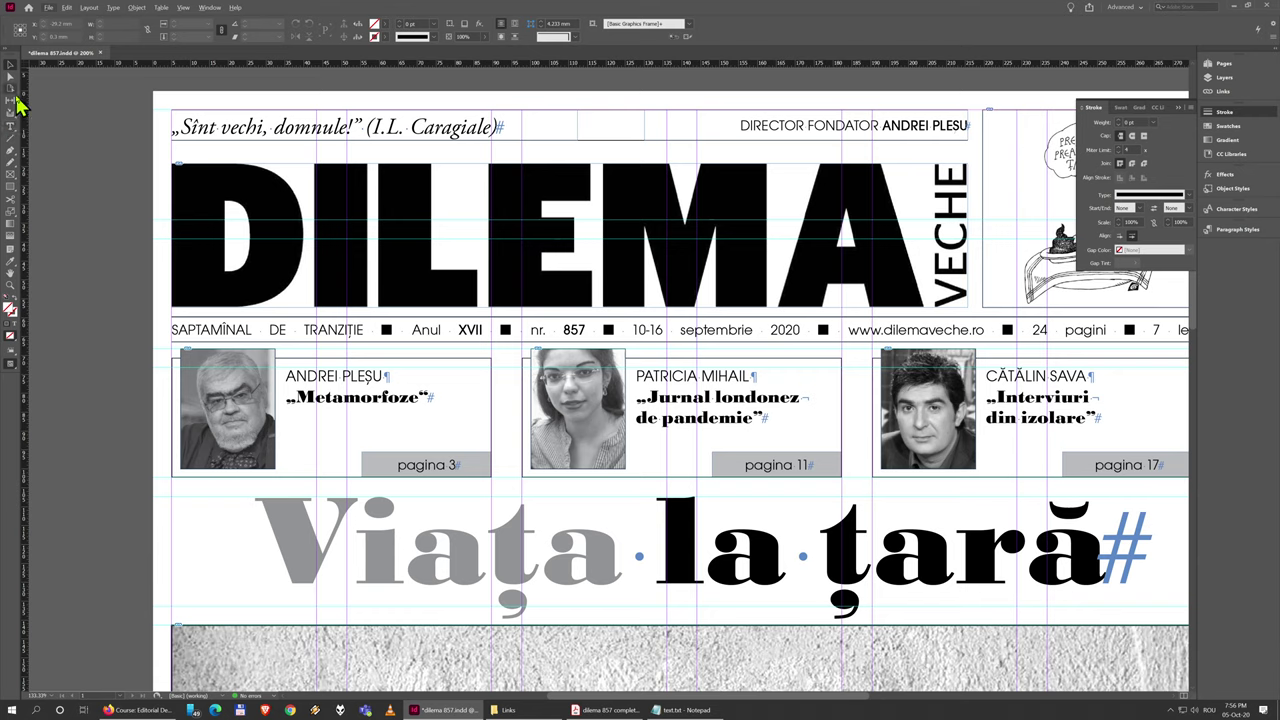
click(10, 174)
mouse_move(204, 144)
mouse_down()
mouse_move(282, 174)
mouse_move(222, 160)
mouse_up()
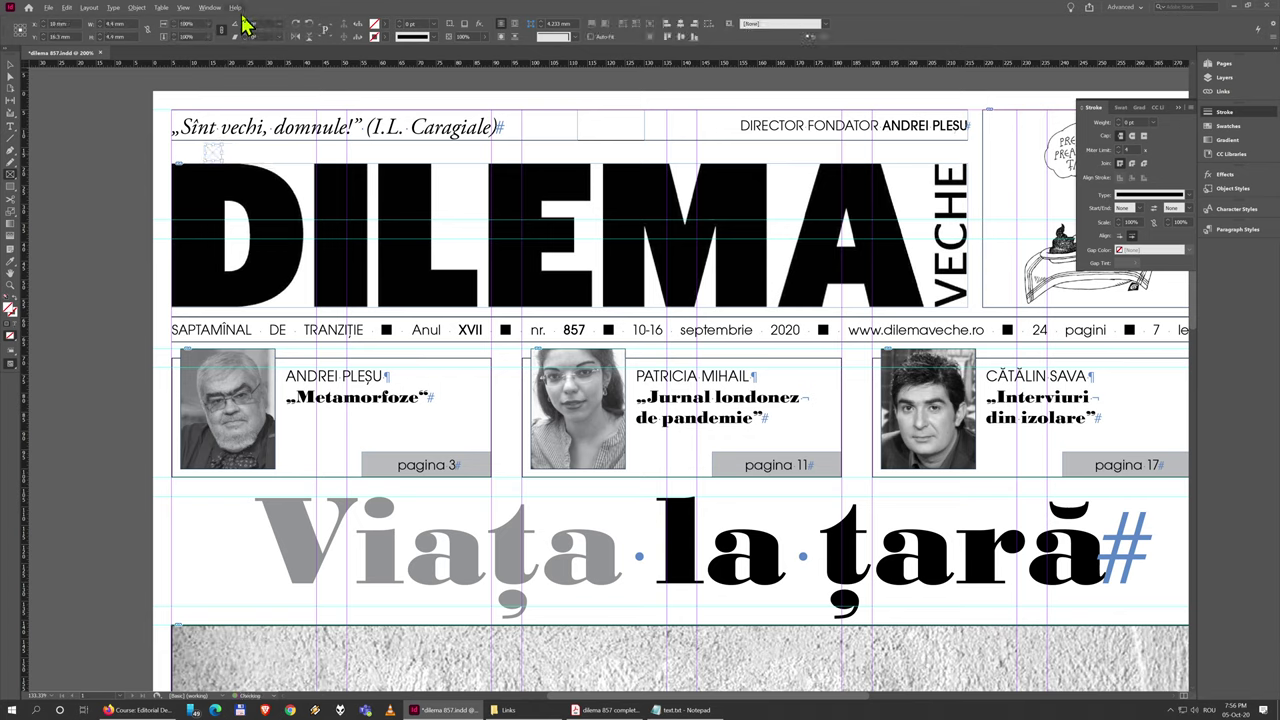
click(386, 37)
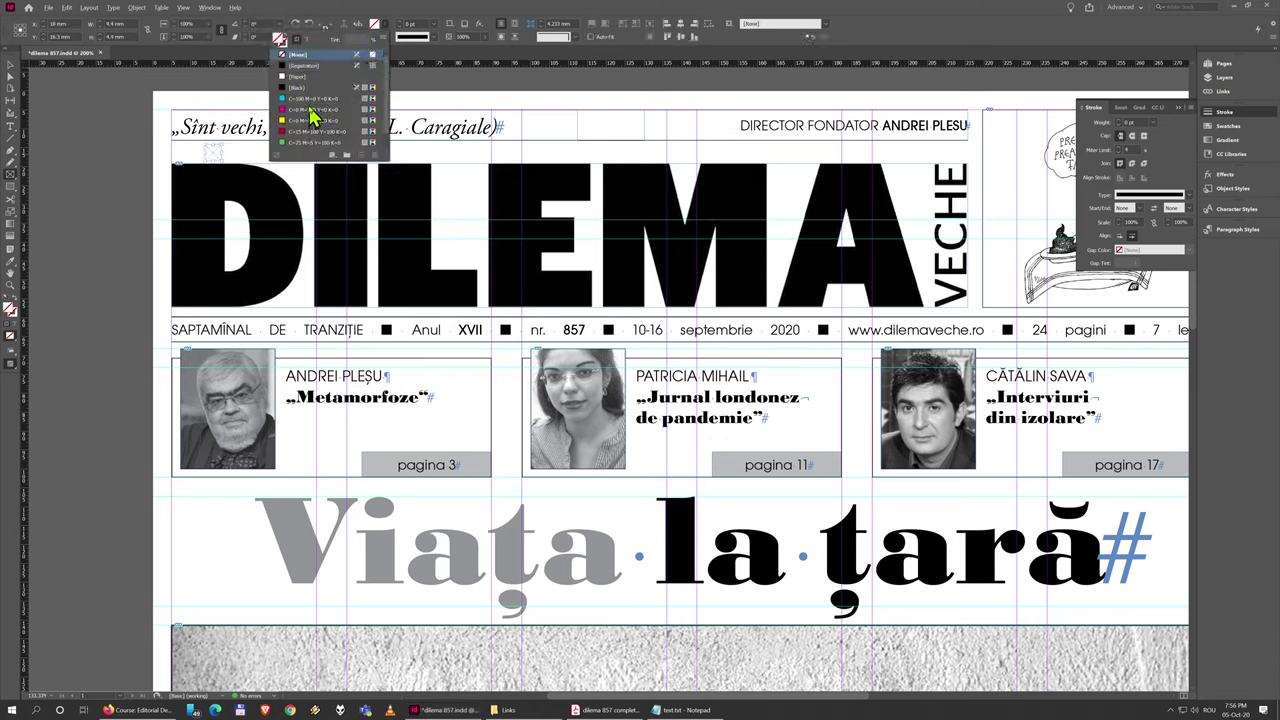
click(308, 109)
click(10, 68)
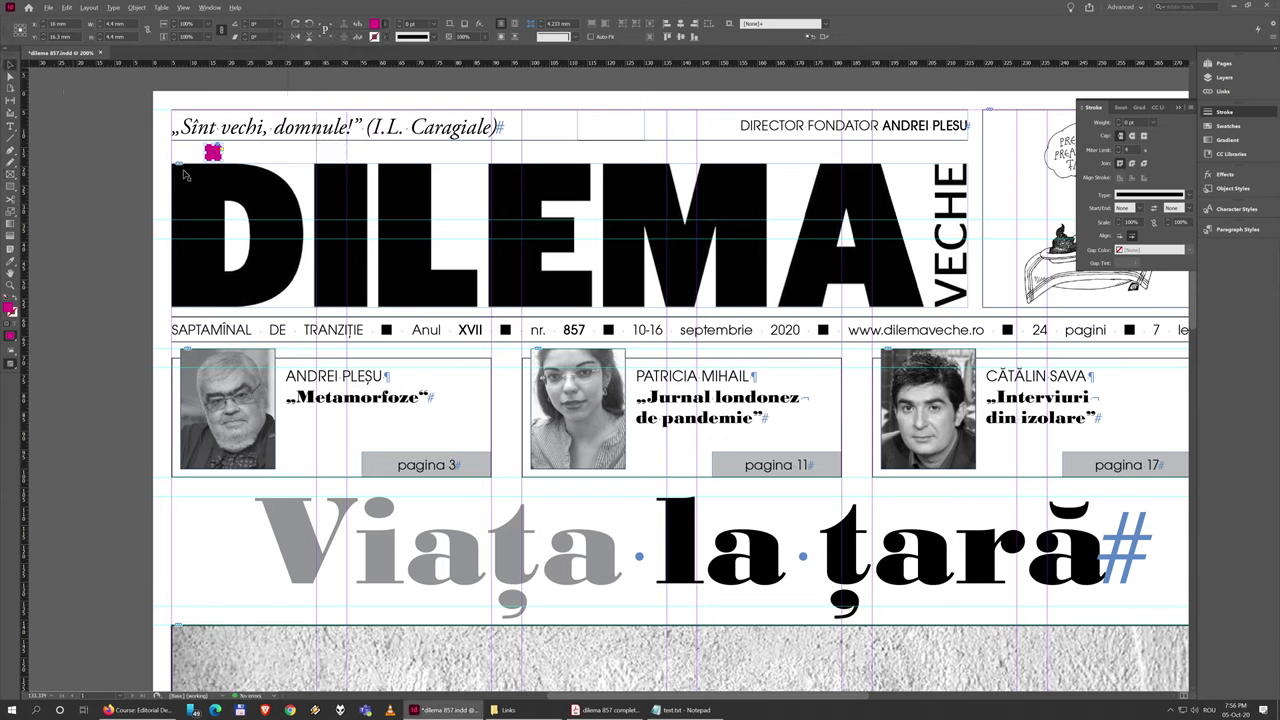
Step: Compare the gaps above DILEMA and below the rule using the magenta square, then delete it
drag(212, 151, 228, 307)
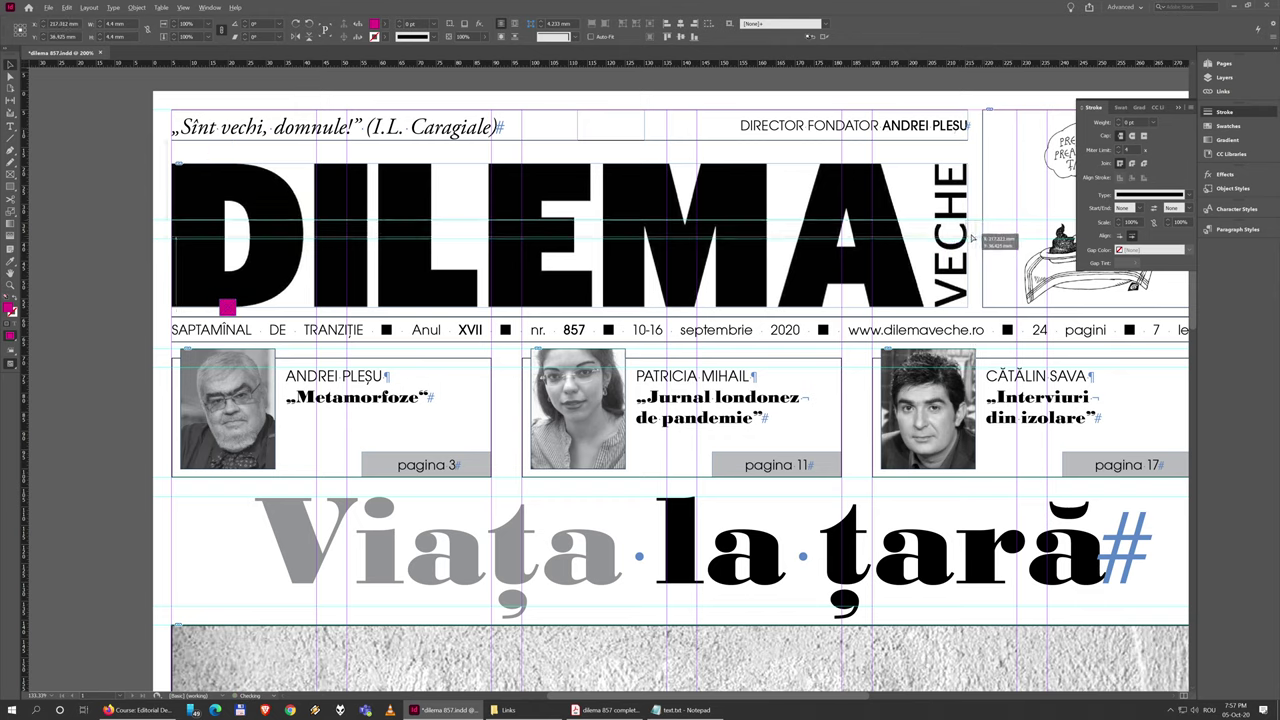
drag(972, 237, 1062, 350)
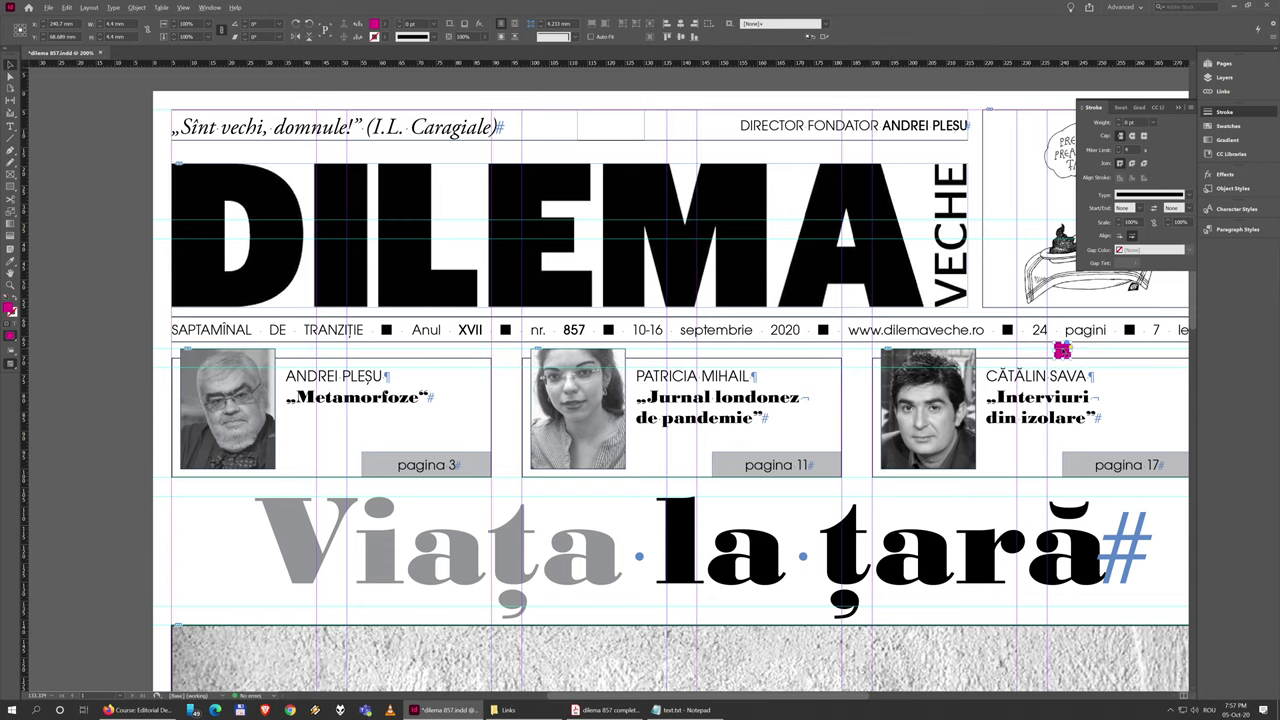
key(Delete)
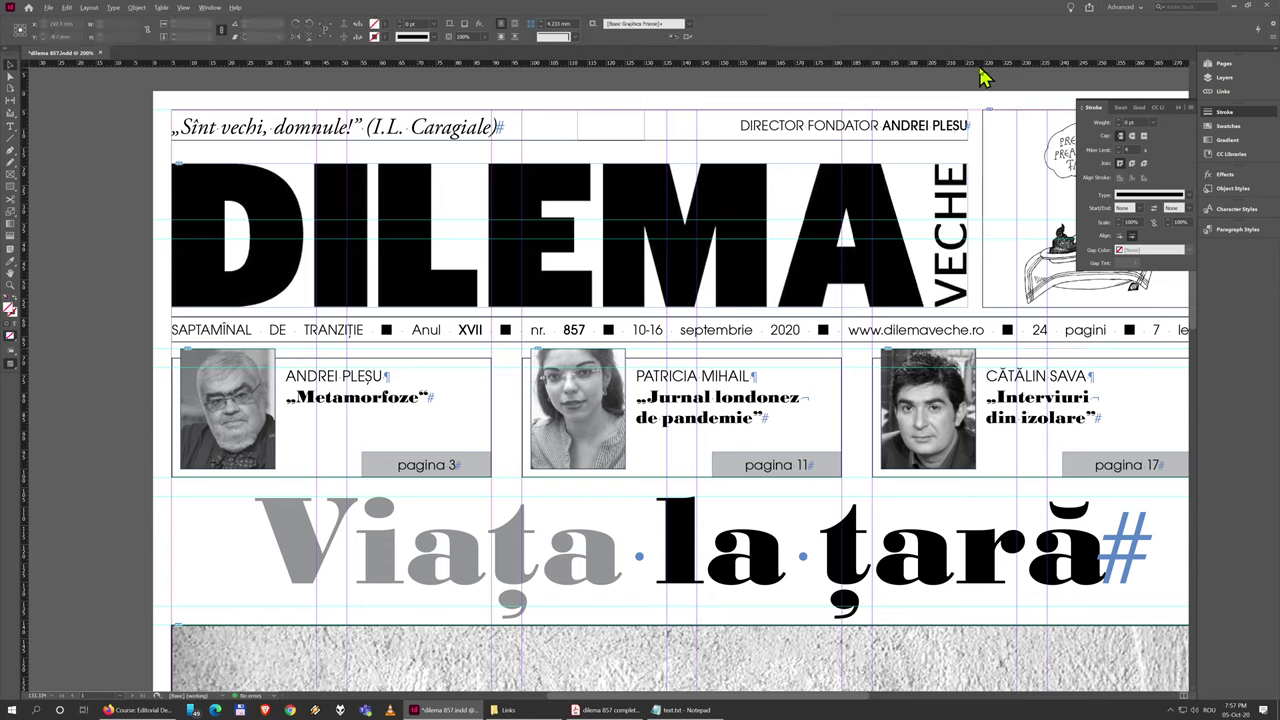
Step: Close the floating Stroke panel and pan across the masthead toward the cartoon
scroll(992, 104, right, 3)
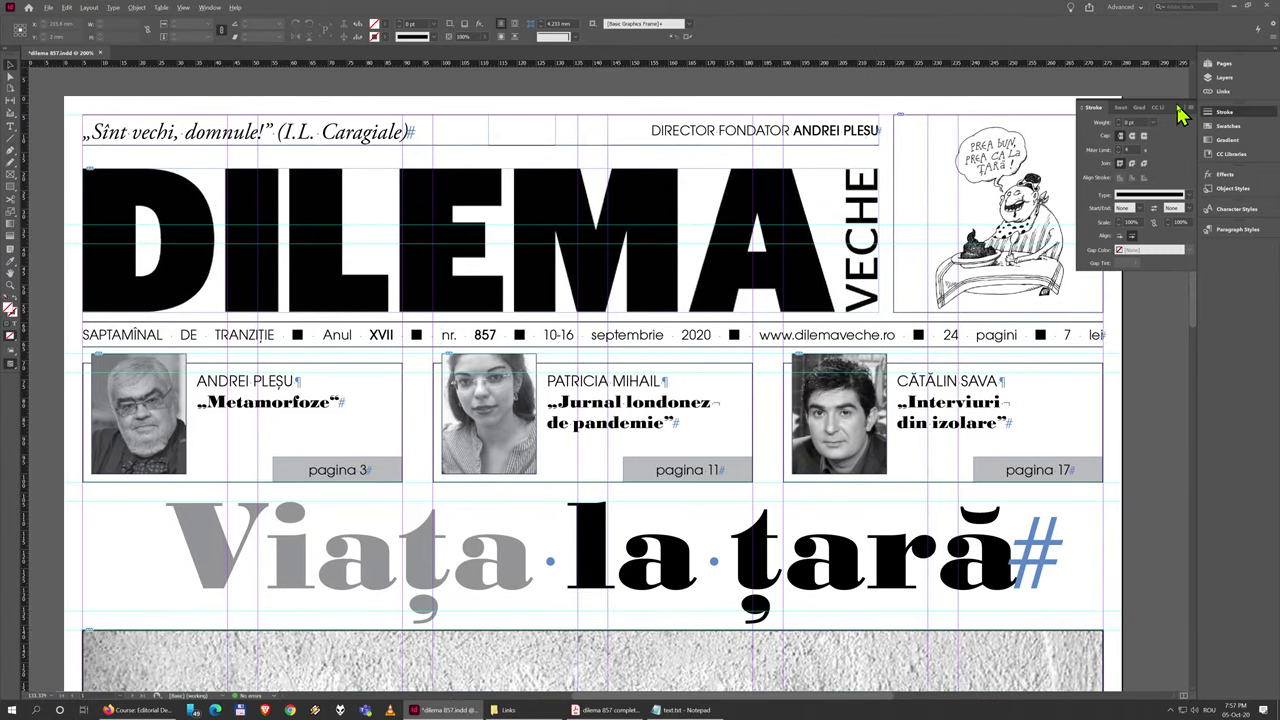
click(1180, 107)
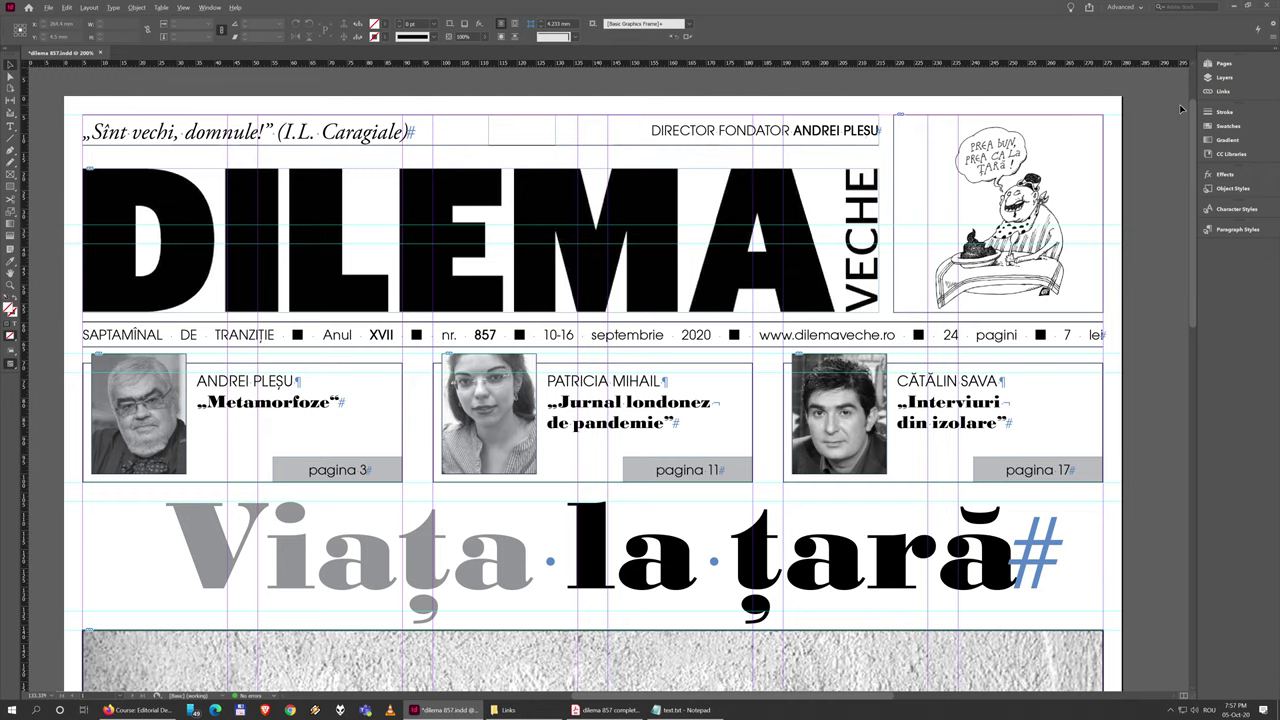
scroll(1179, 104, left, 3)
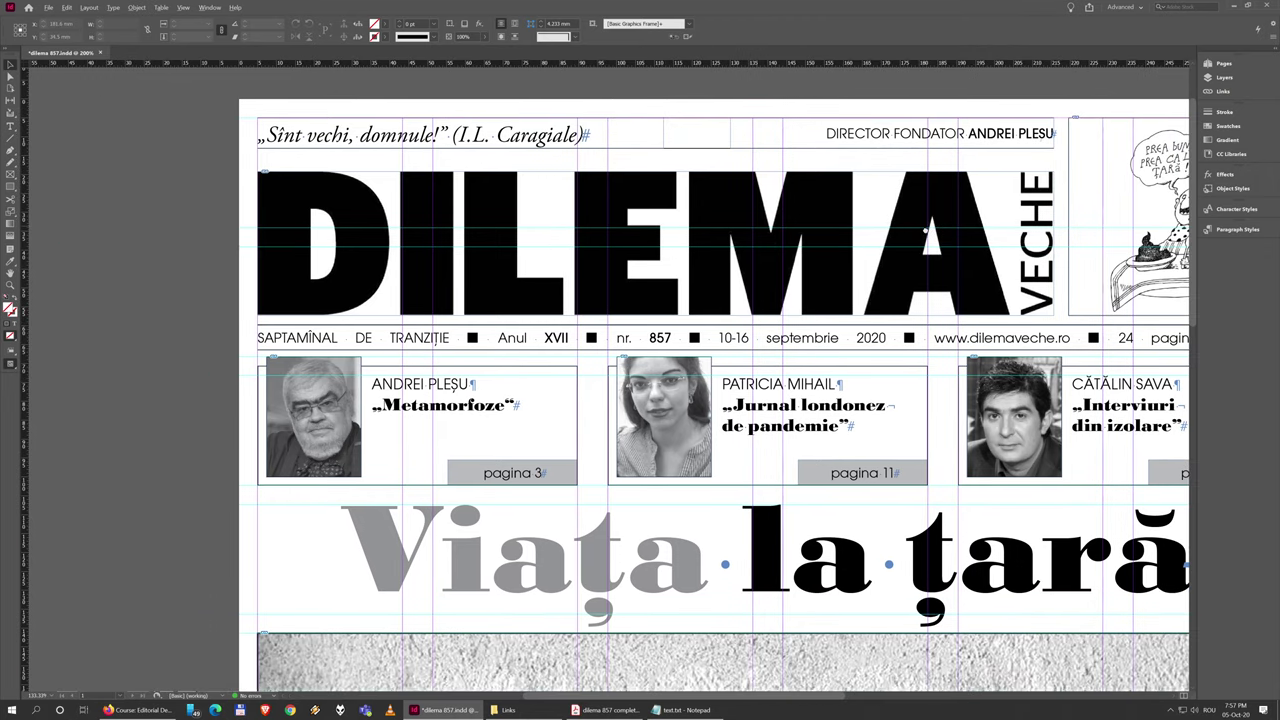
drag(857, 226, 855, 224)
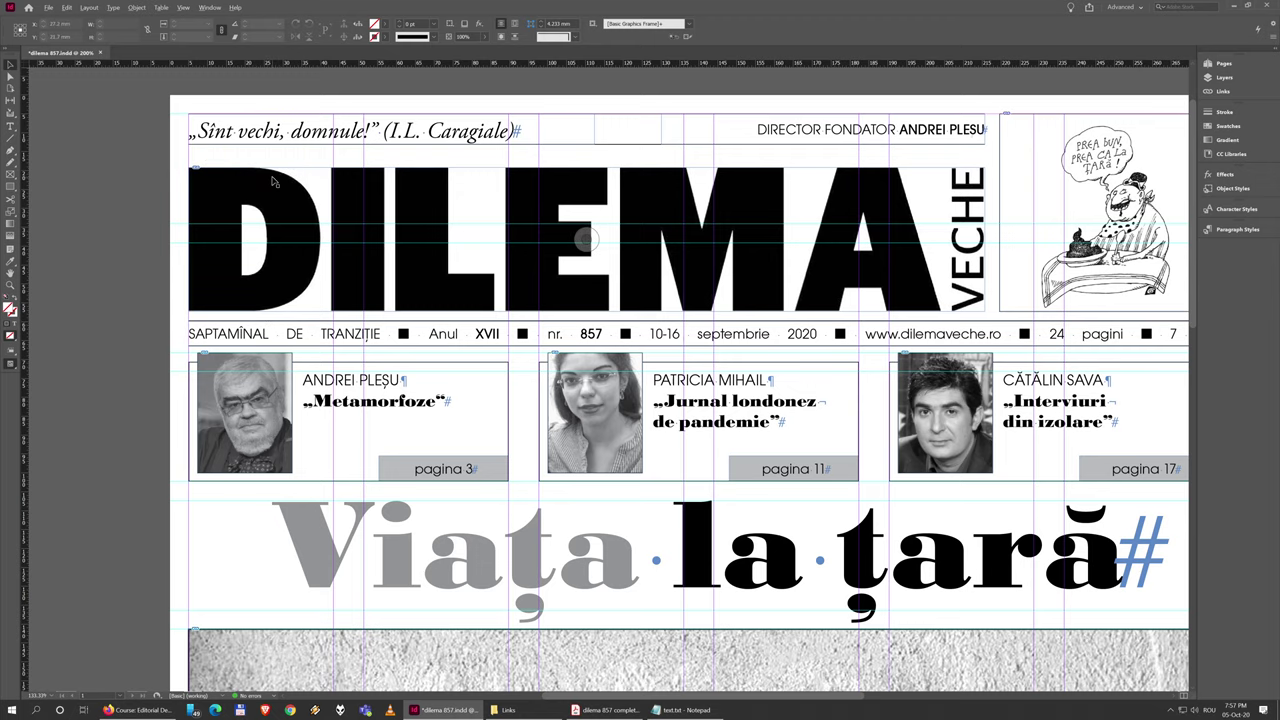
drag(585, 238, 414, 263)
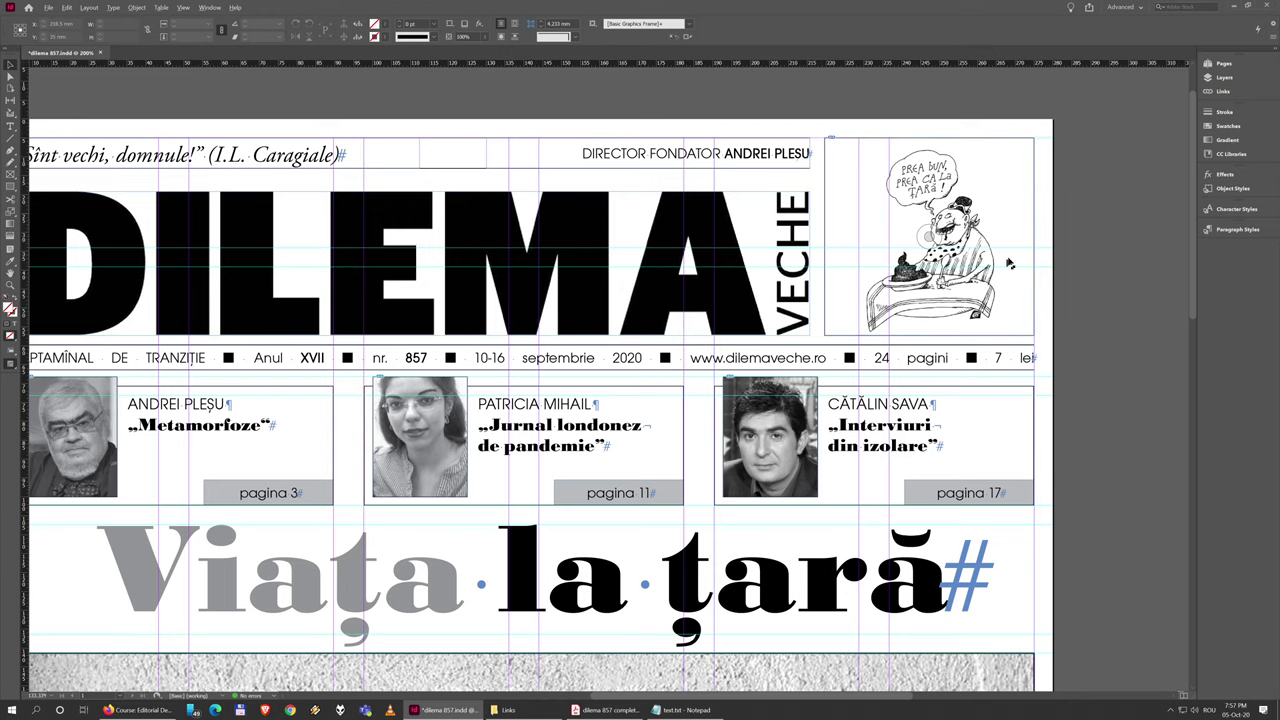
drag(631, 254, 836, 230)
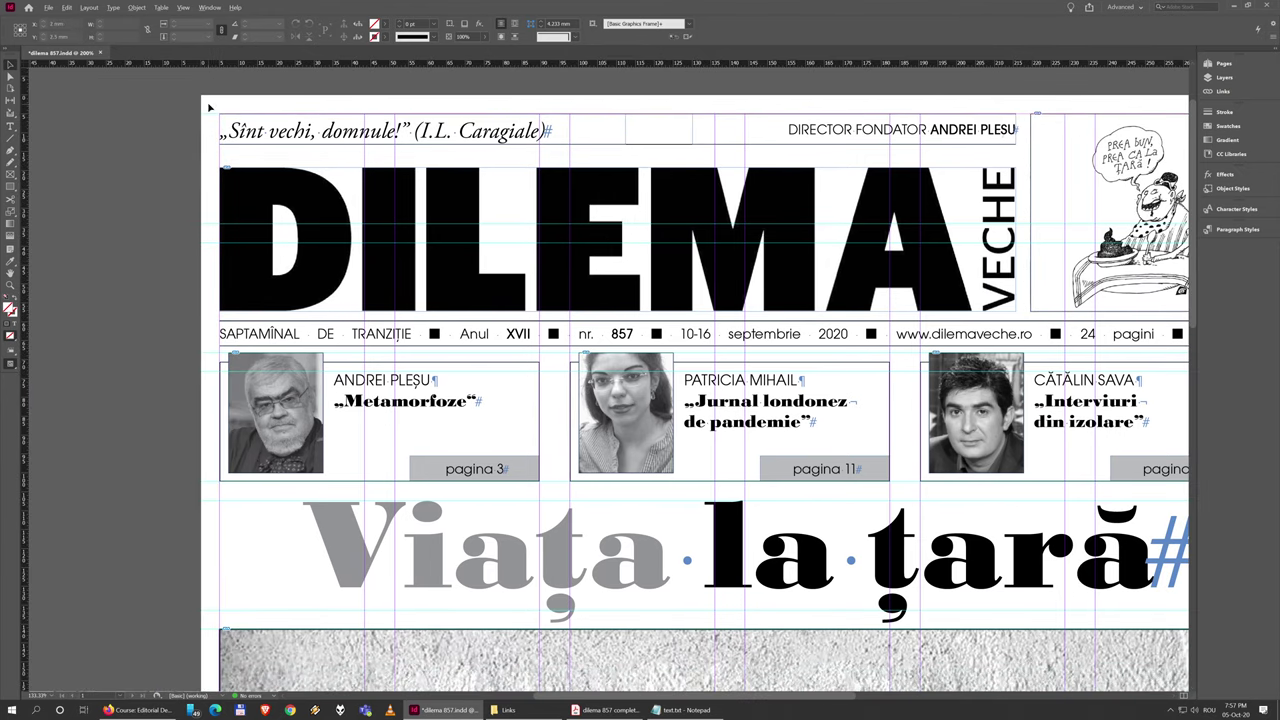
Step: Group the tagline quote and director text frames into one object
drag(209, 107, 978, 156)
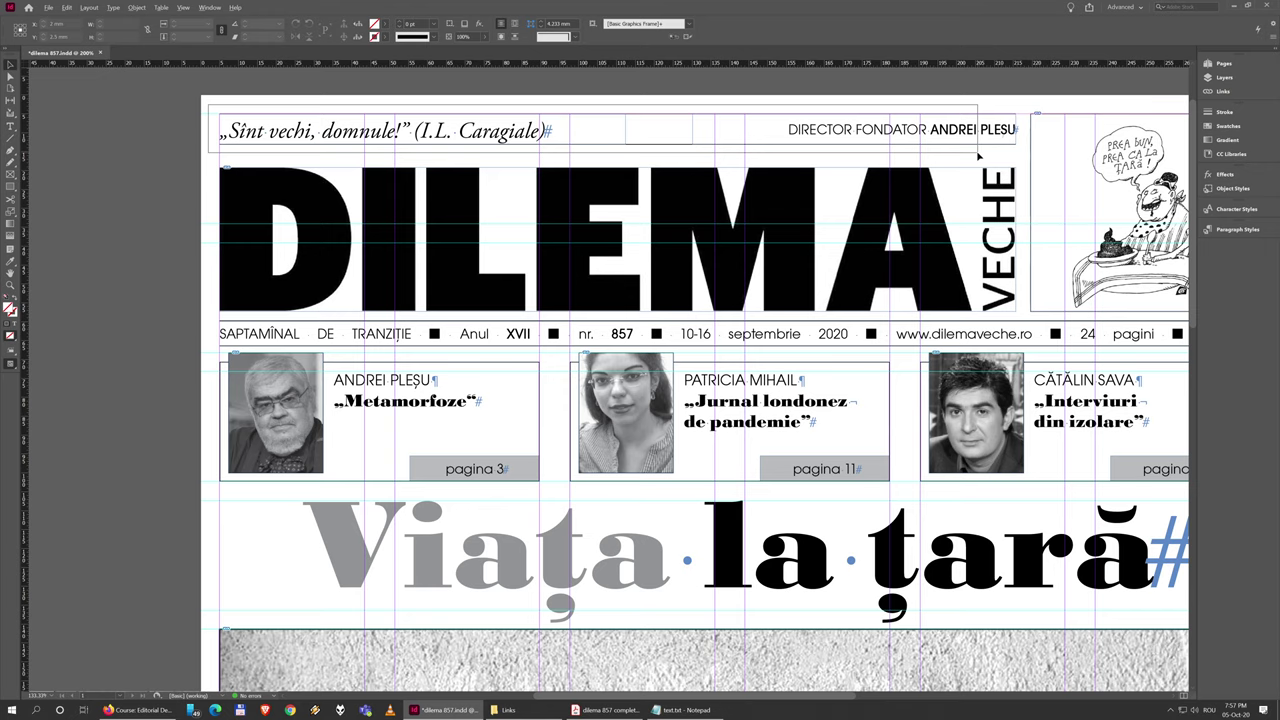
drag(978, 156, 979, 156)
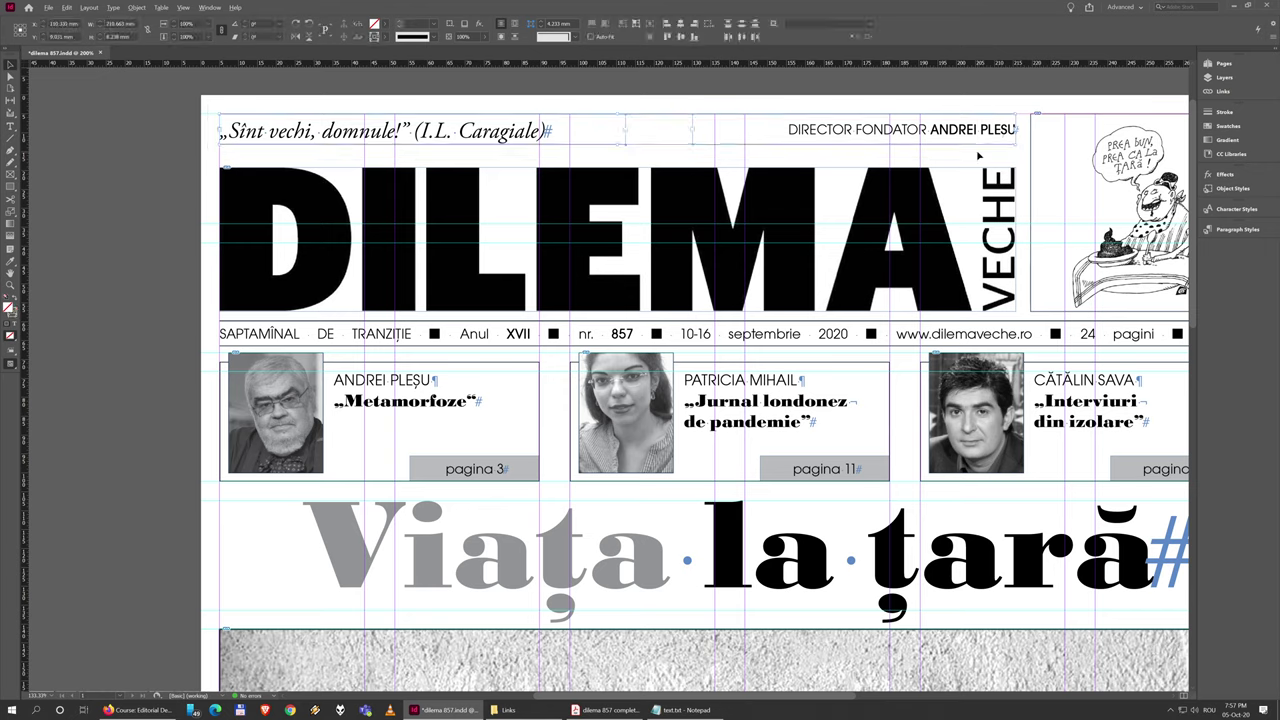
right_click(958, 129)
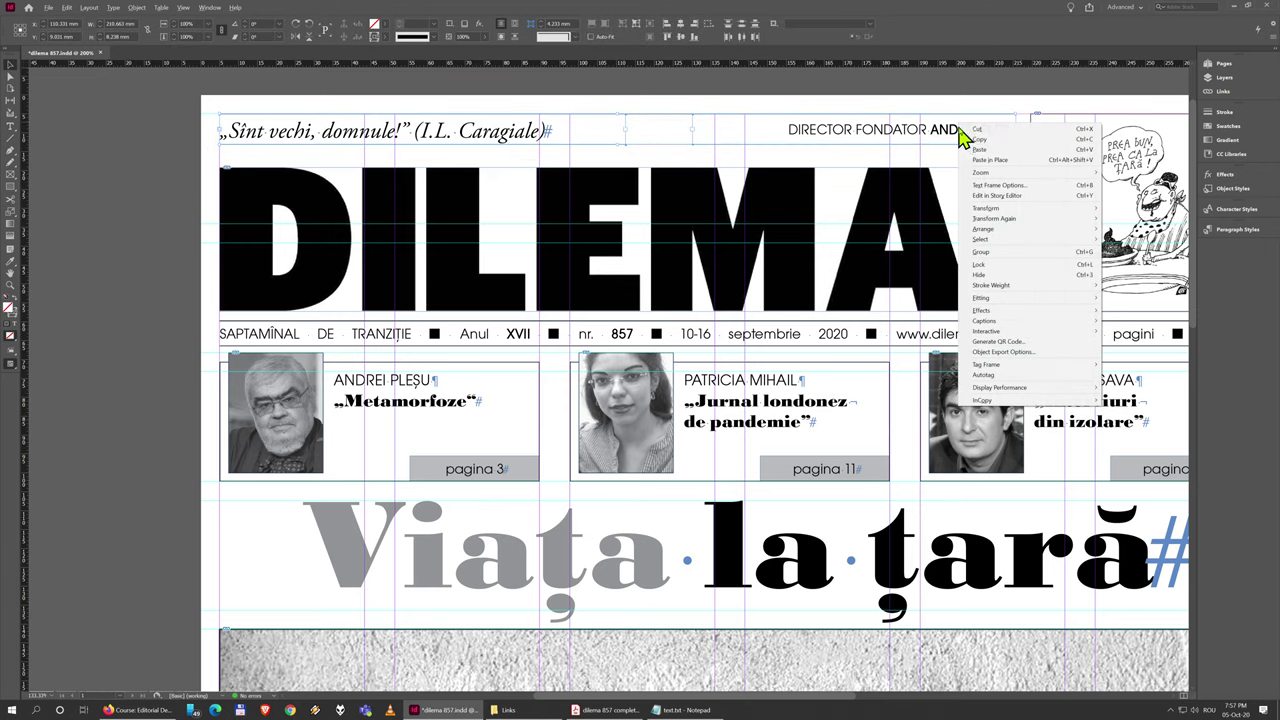
click(998, 254)
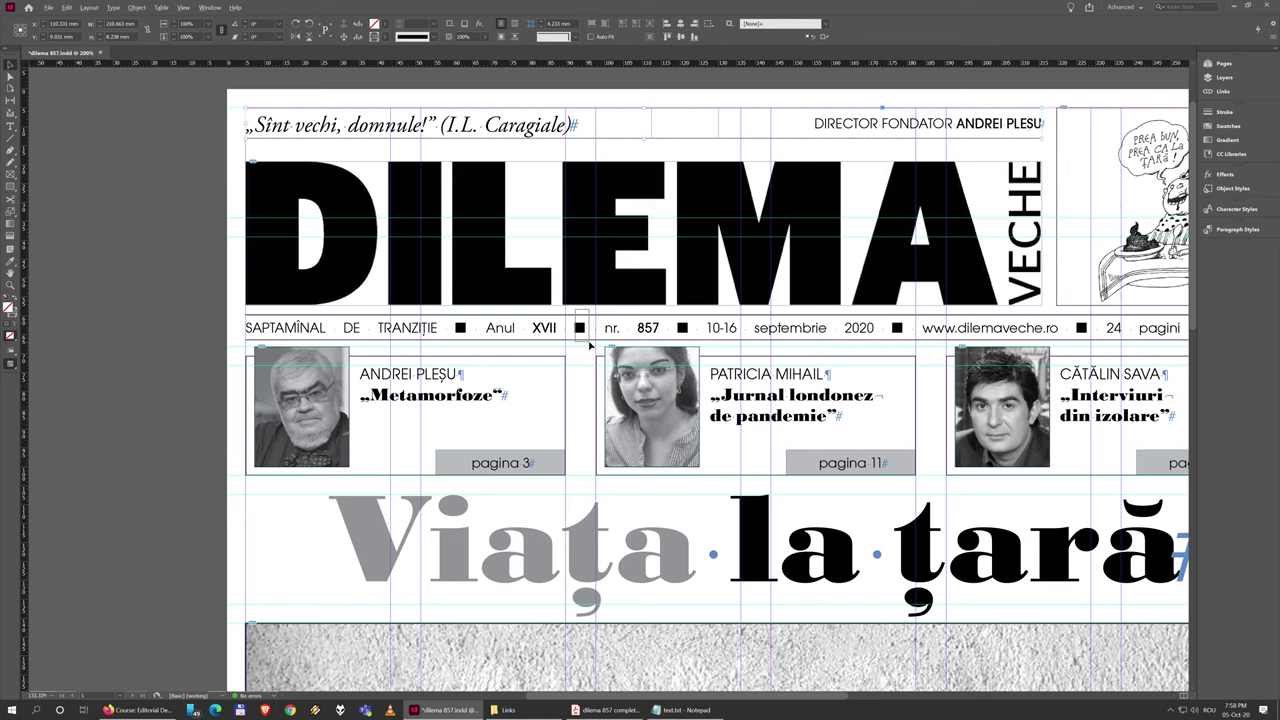
Step: Select the issue-line info strip and undo an accidental downward move of it
click(590, 345)
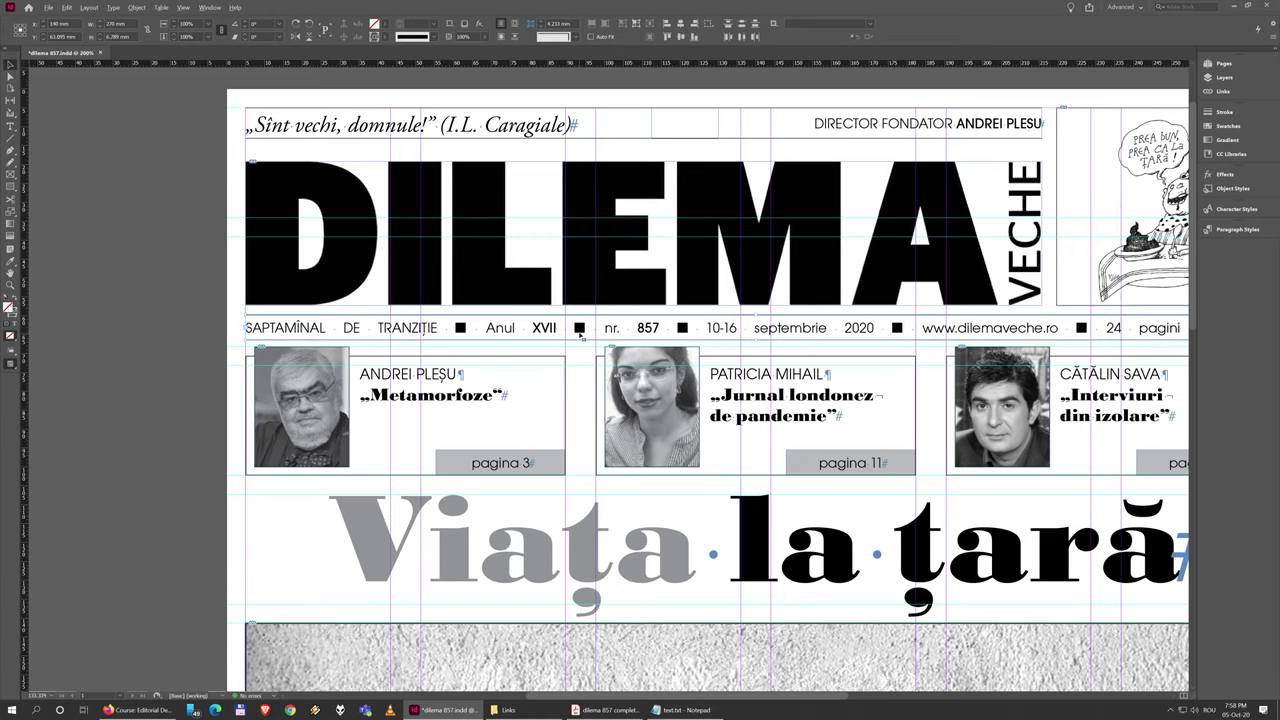
drag(580, 337, 511, 416)
key(ctrl+z)
scroll(635, 270, right, 4)
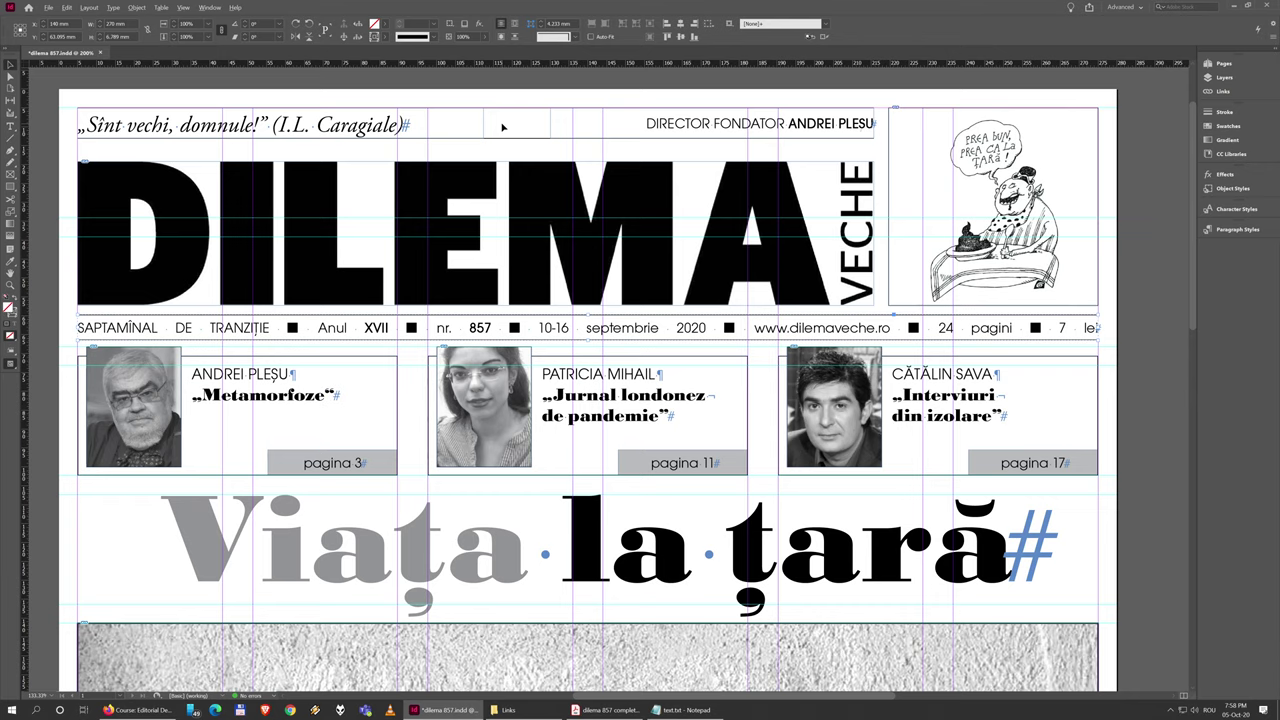
click(472, 233)
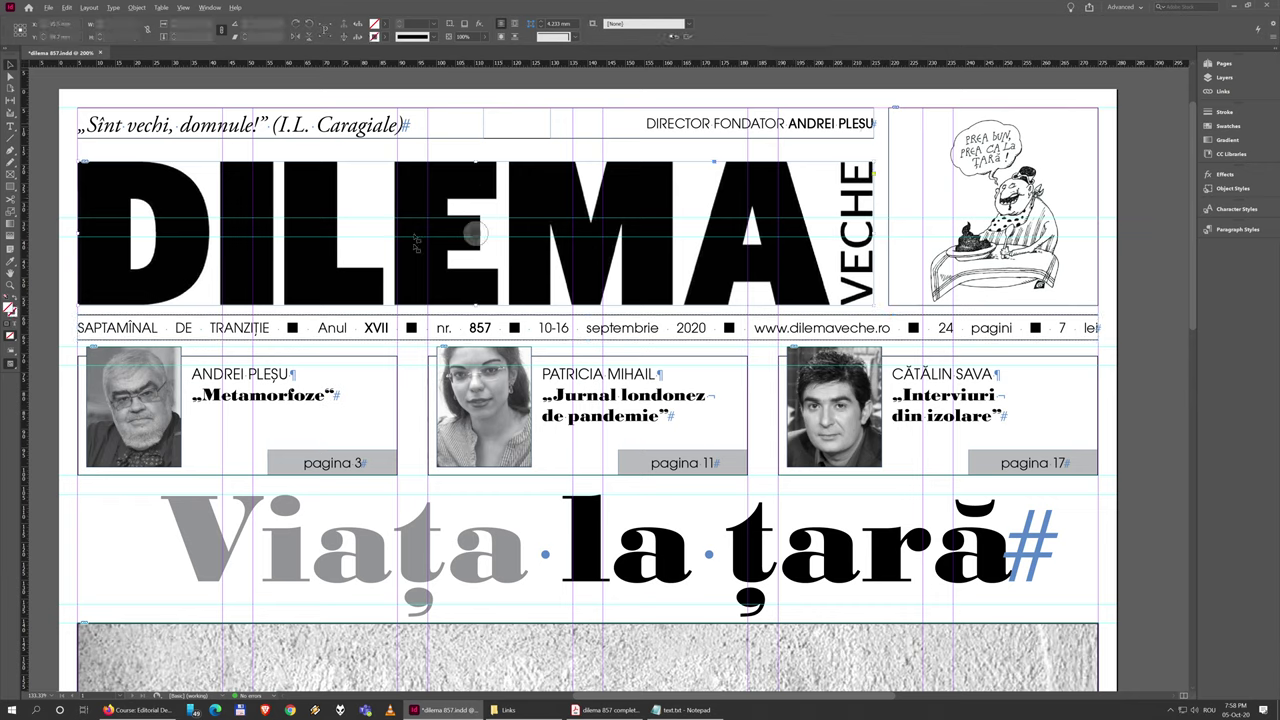
click(431, 313)
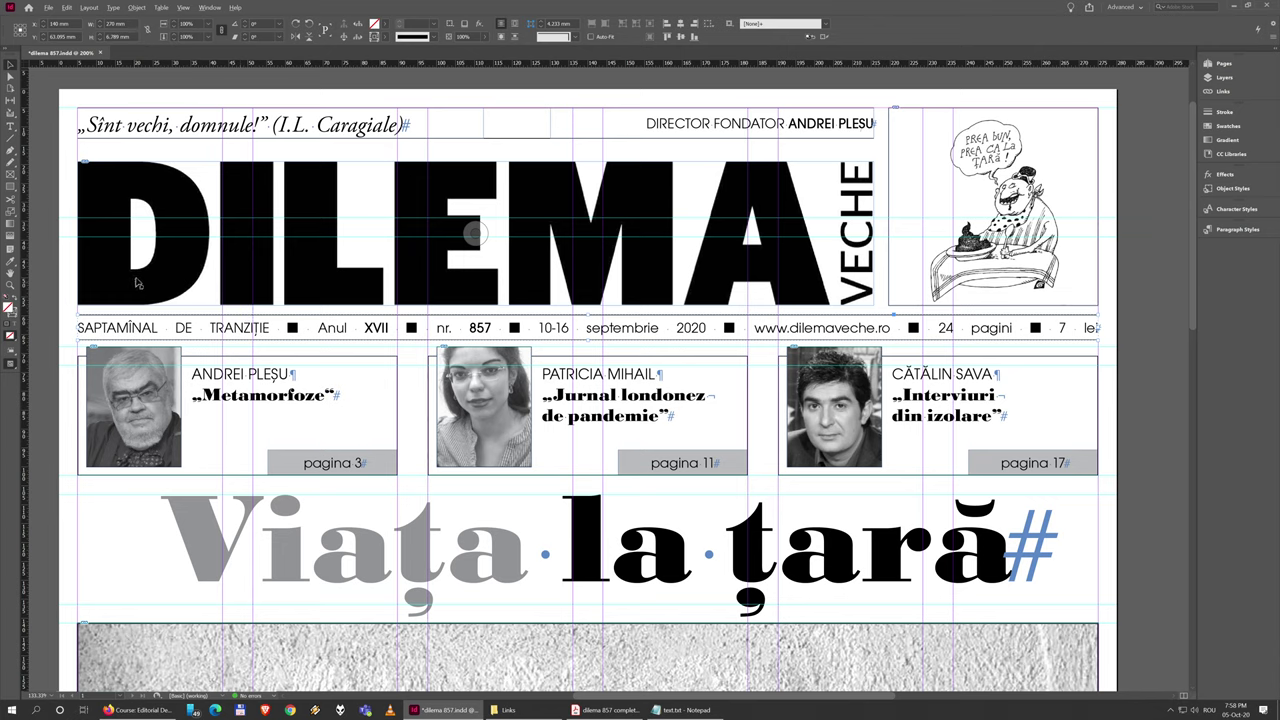
click(172, 267)
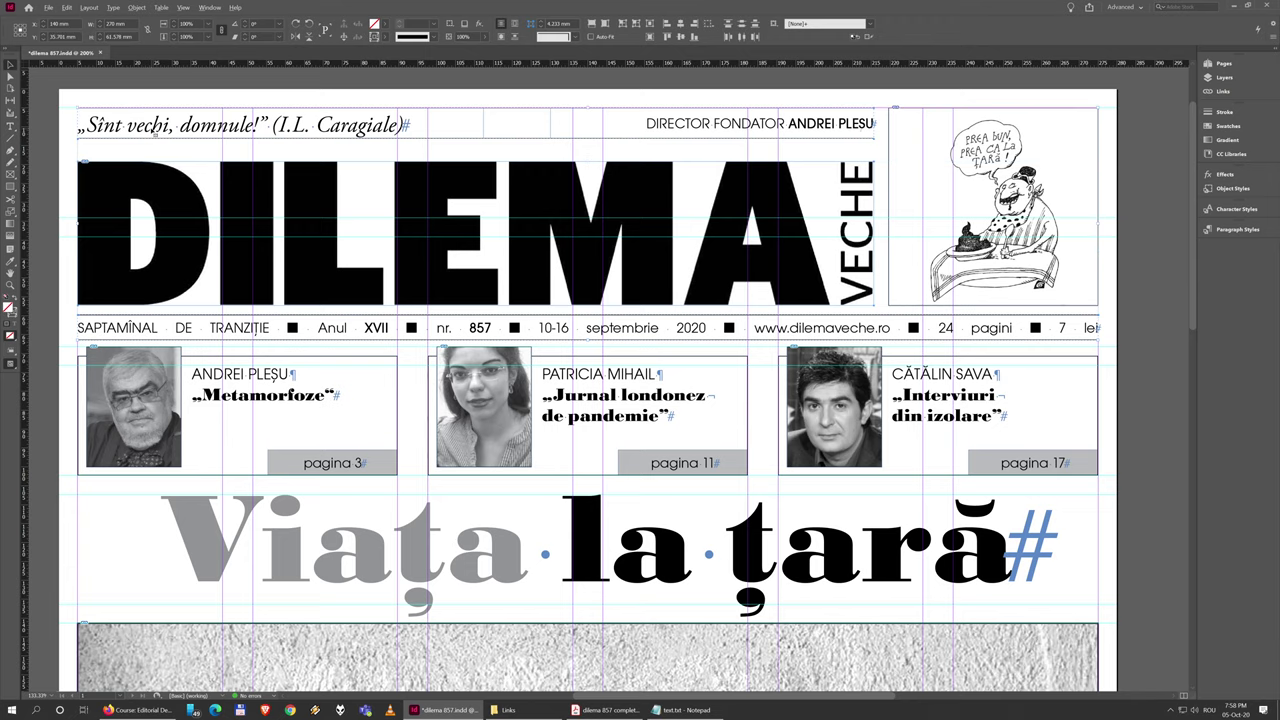
drag(300, 202, 535, 196)
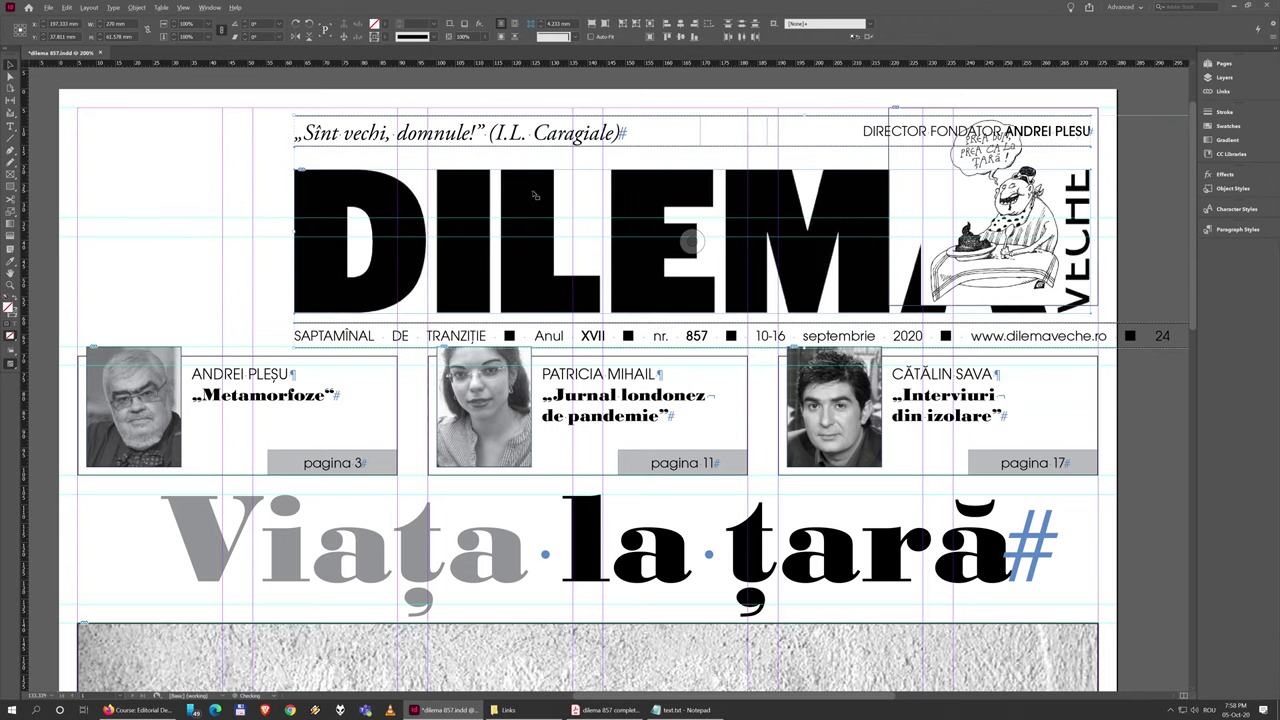
key(ctrl+z)
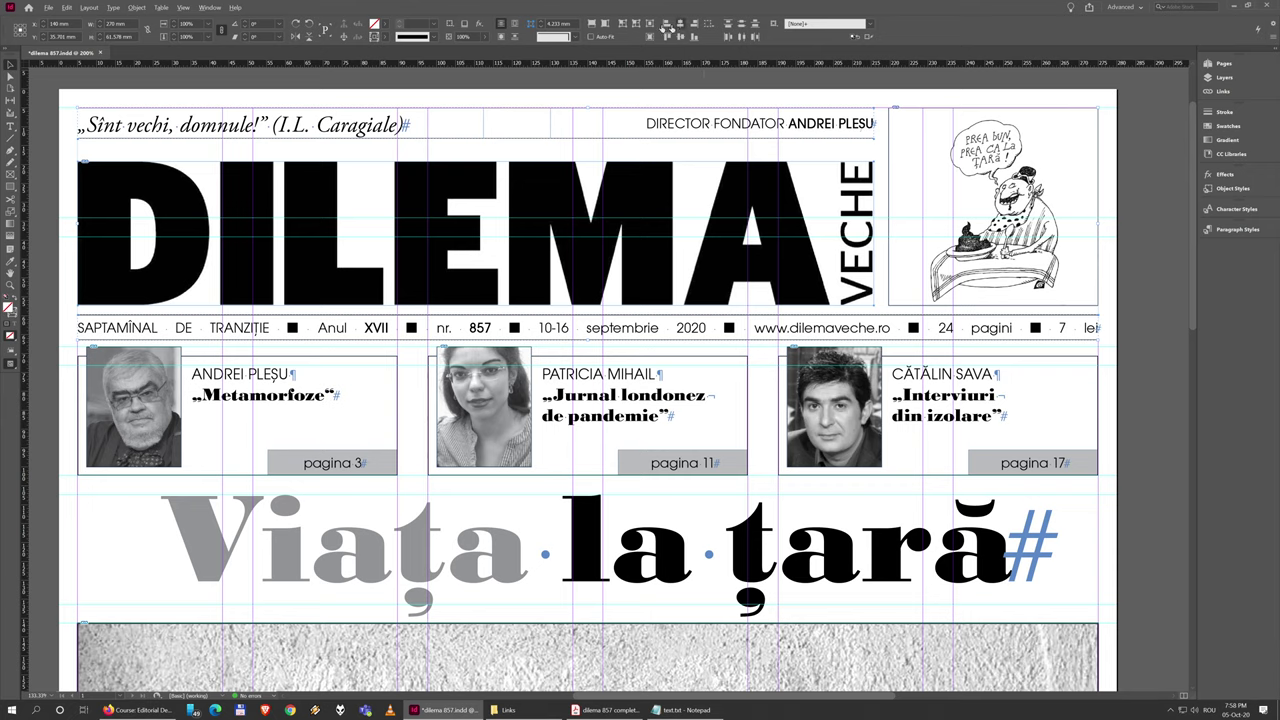
Step: Distribute vertical space evenly between the tagline row, DILEMA logo and info strip with the Align panel
click(206, 8)
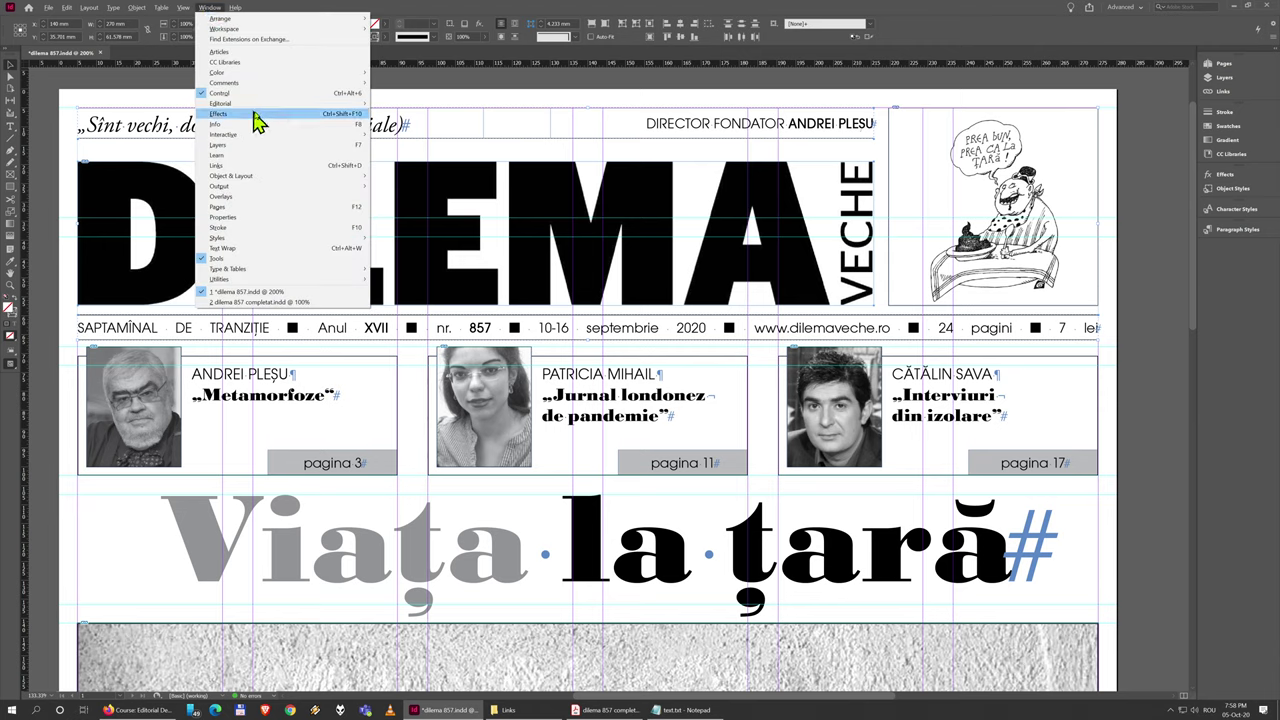
mouse_move(298, 189)
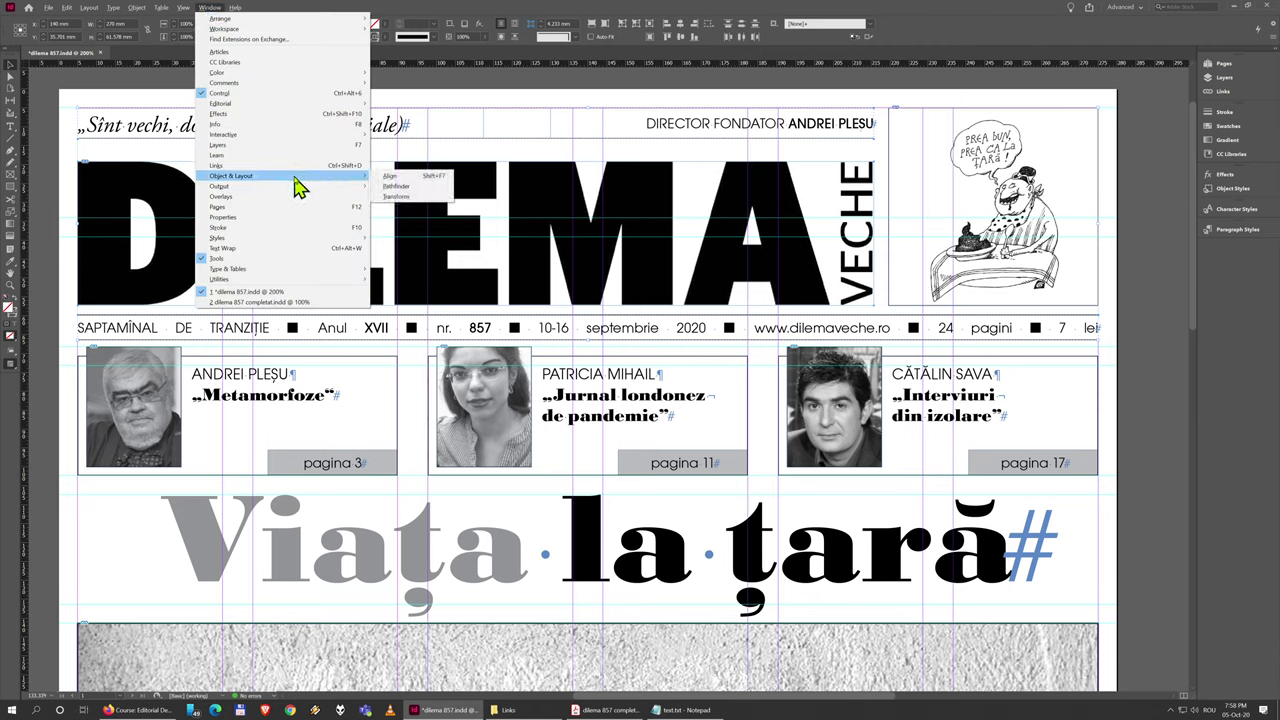
click(390, 177)
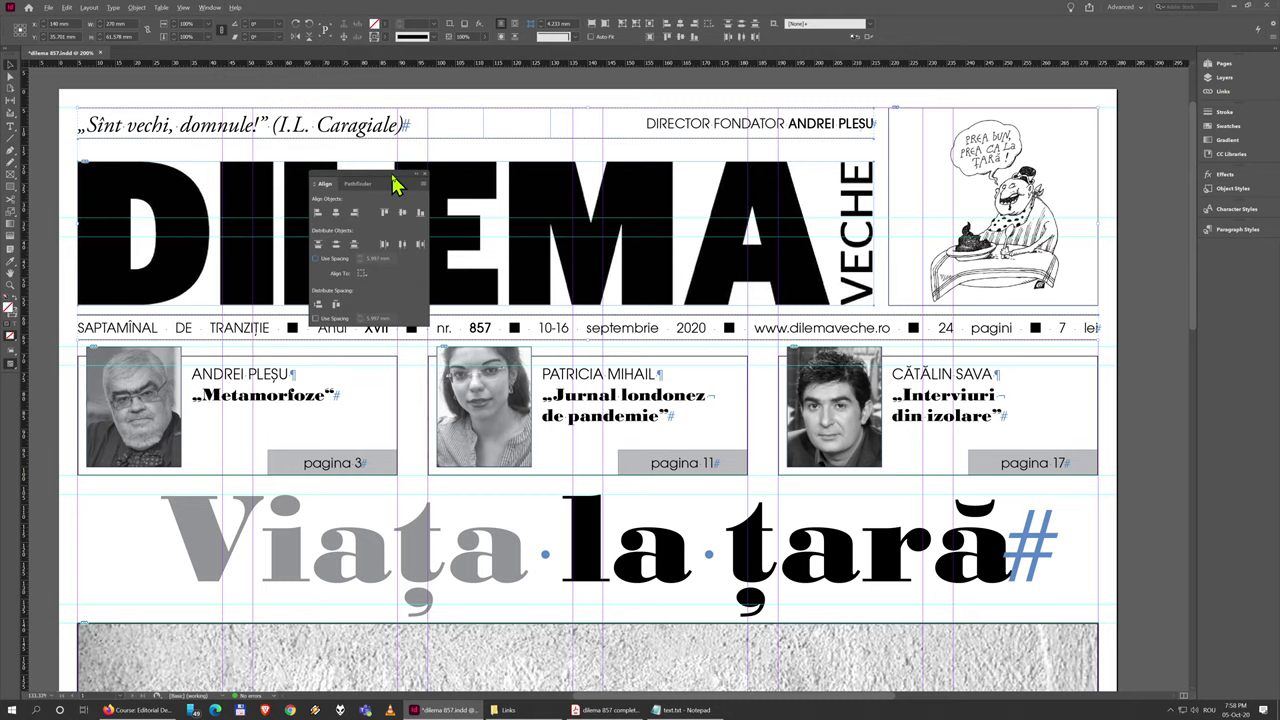
drag(392, 177, 655, 156)
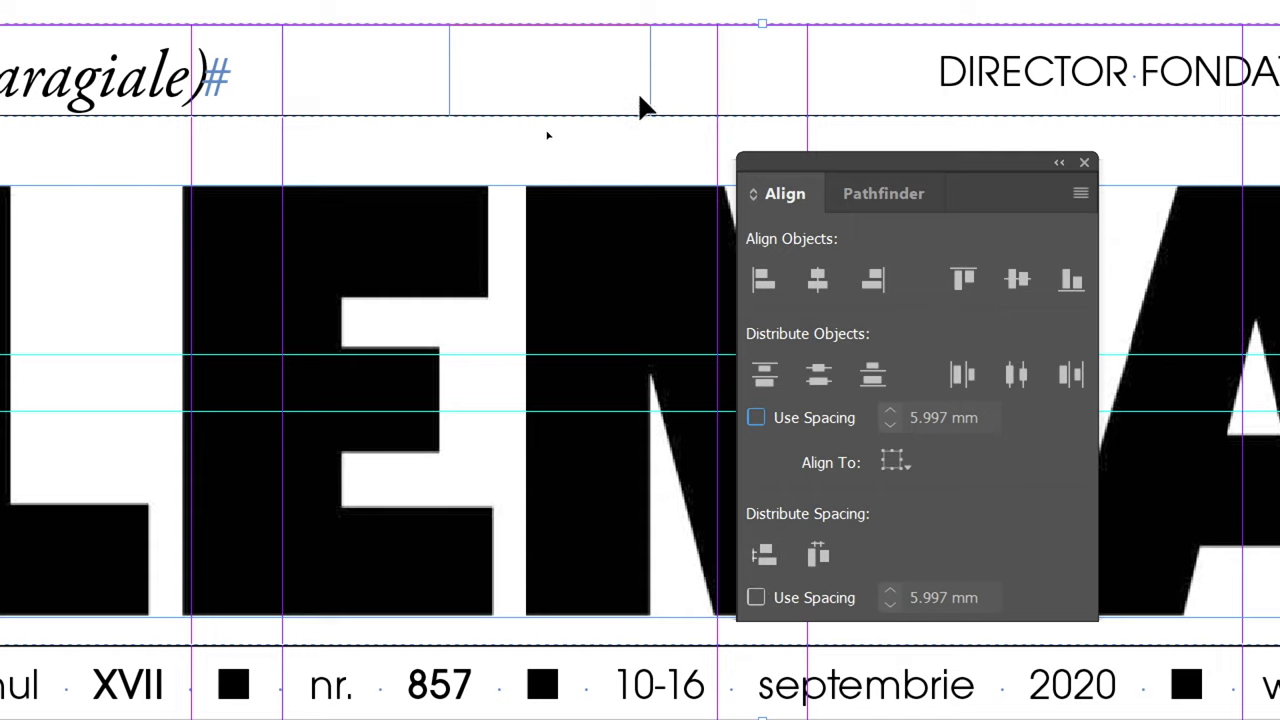
click(765, 567)
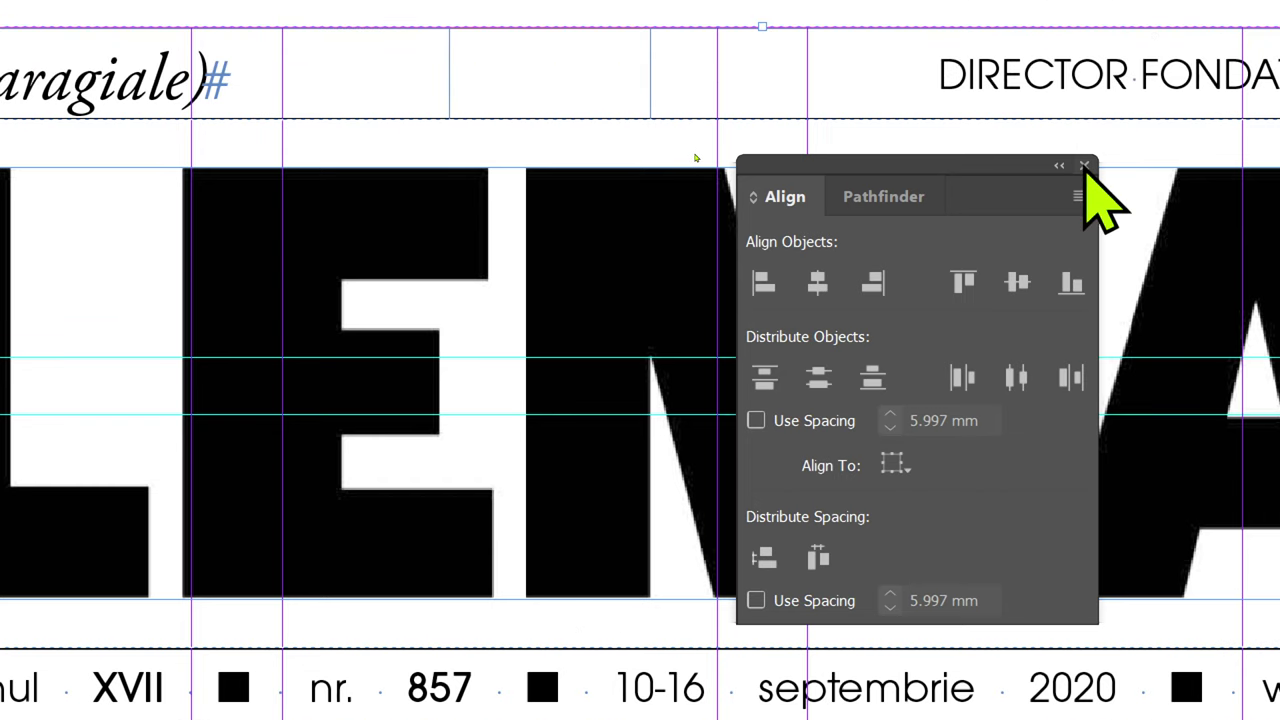
Step: Close the Align panel and raise the cartoon frame's bottom edge to the logo's bottom
click(1084, 86)
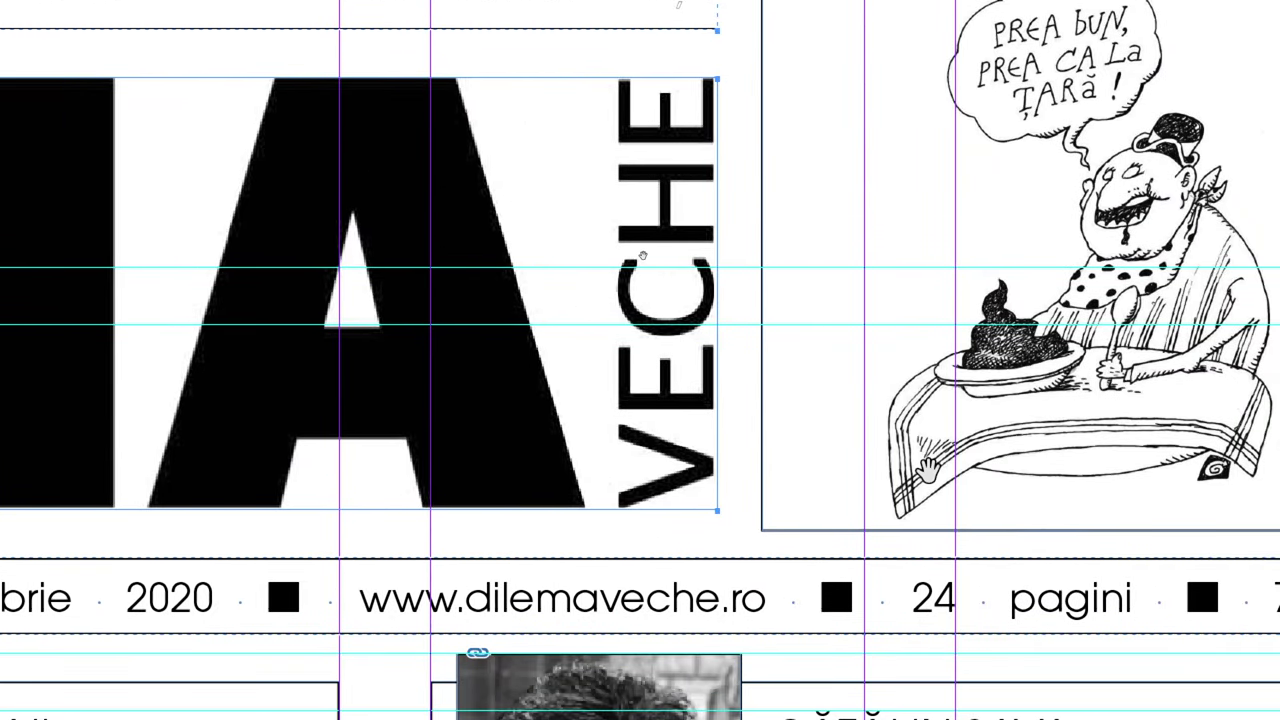
click(1103, 433)
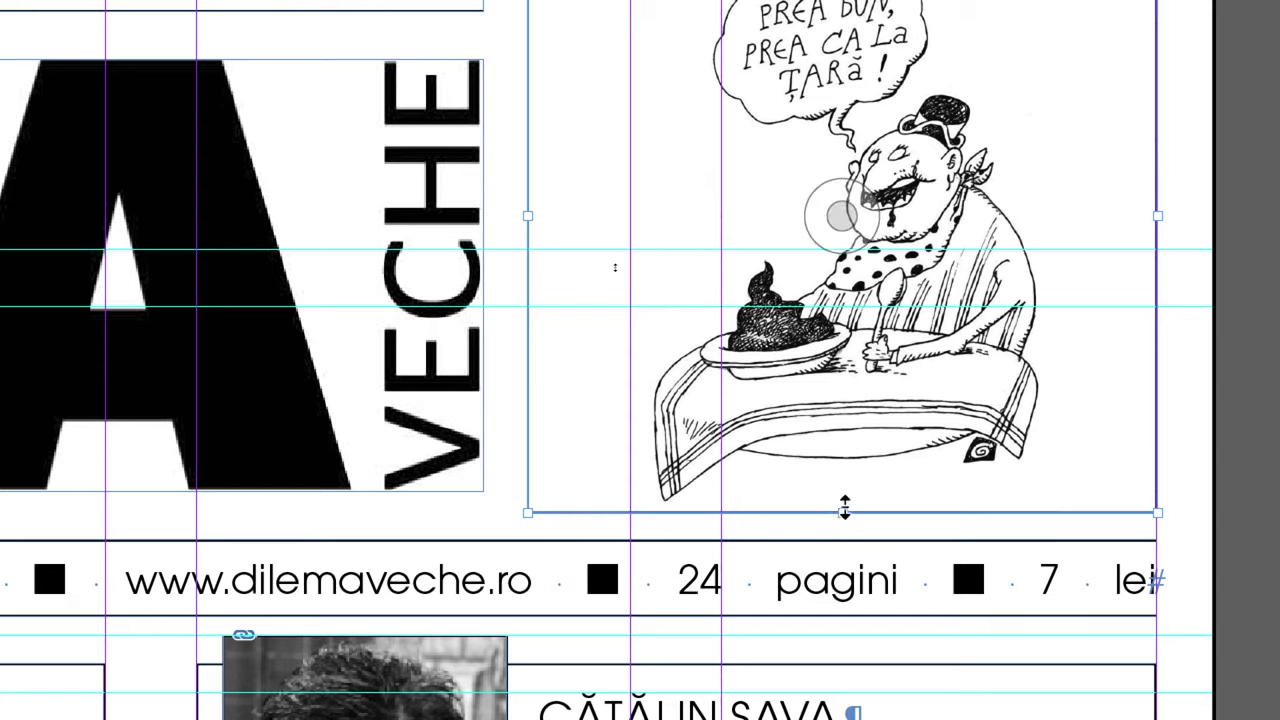
drag(843, 512, 852, 492)
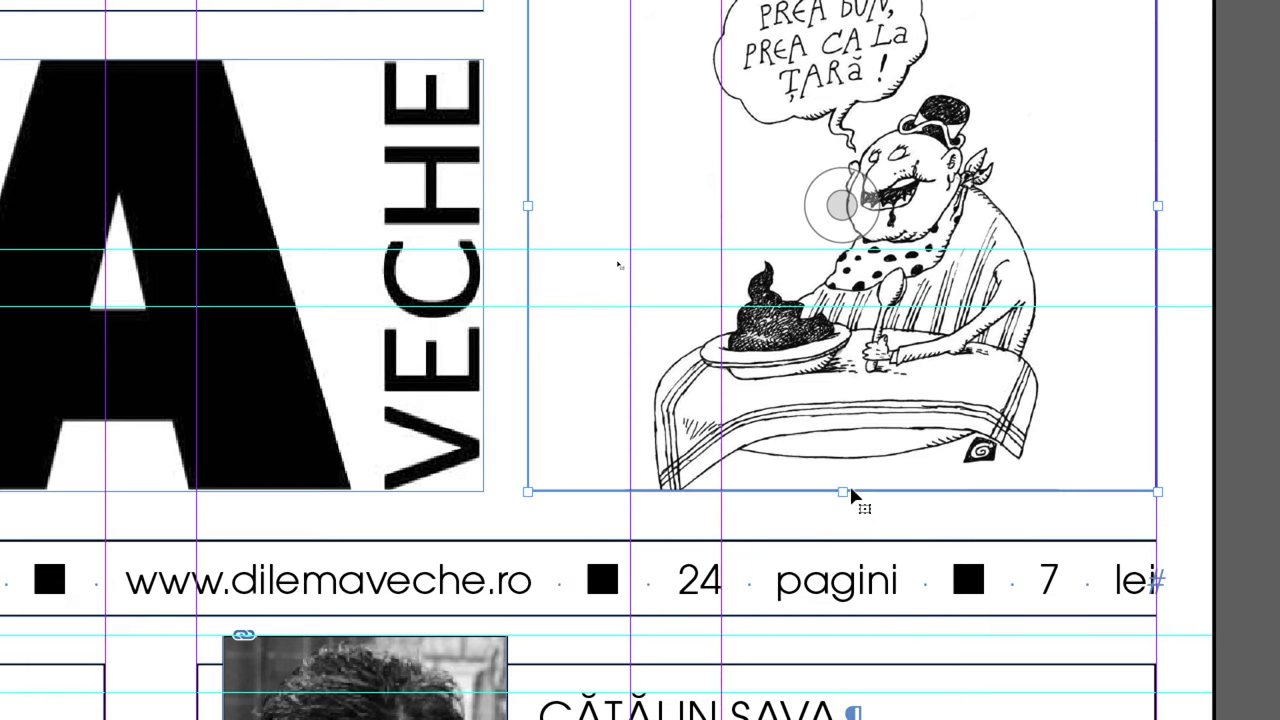
key(ctrl+z)
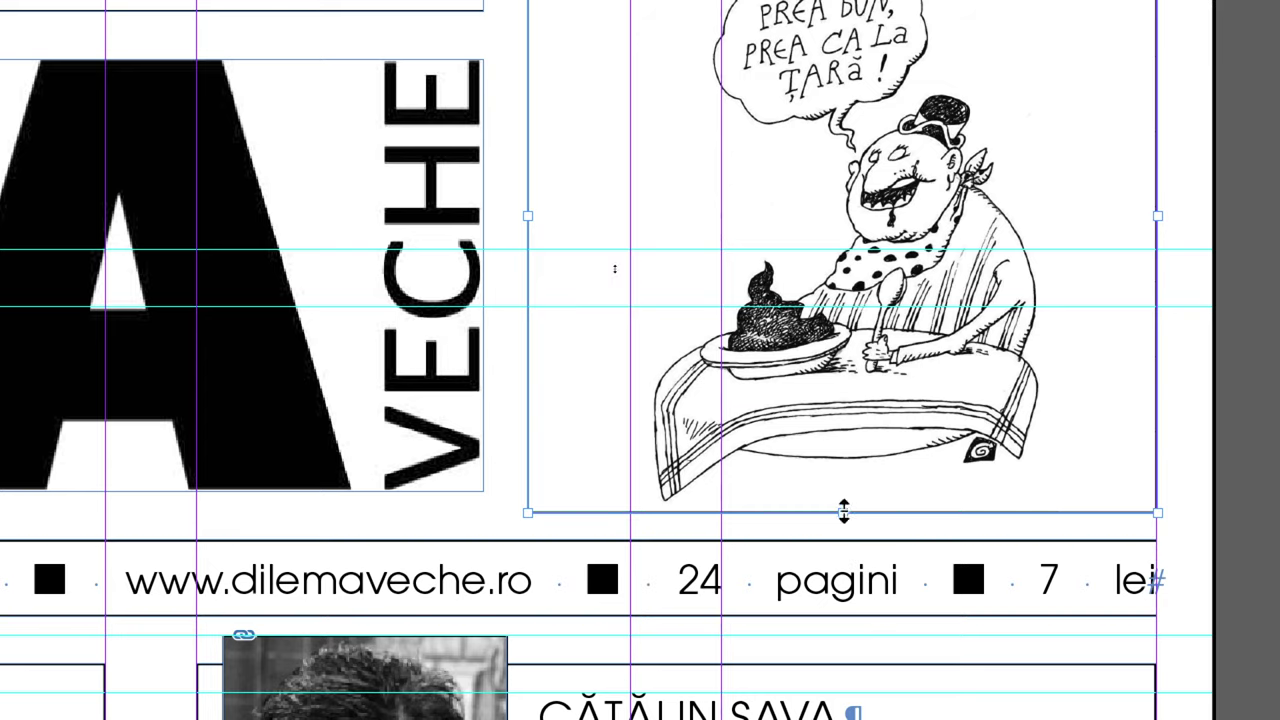
drag(843, 512, 854, 500)
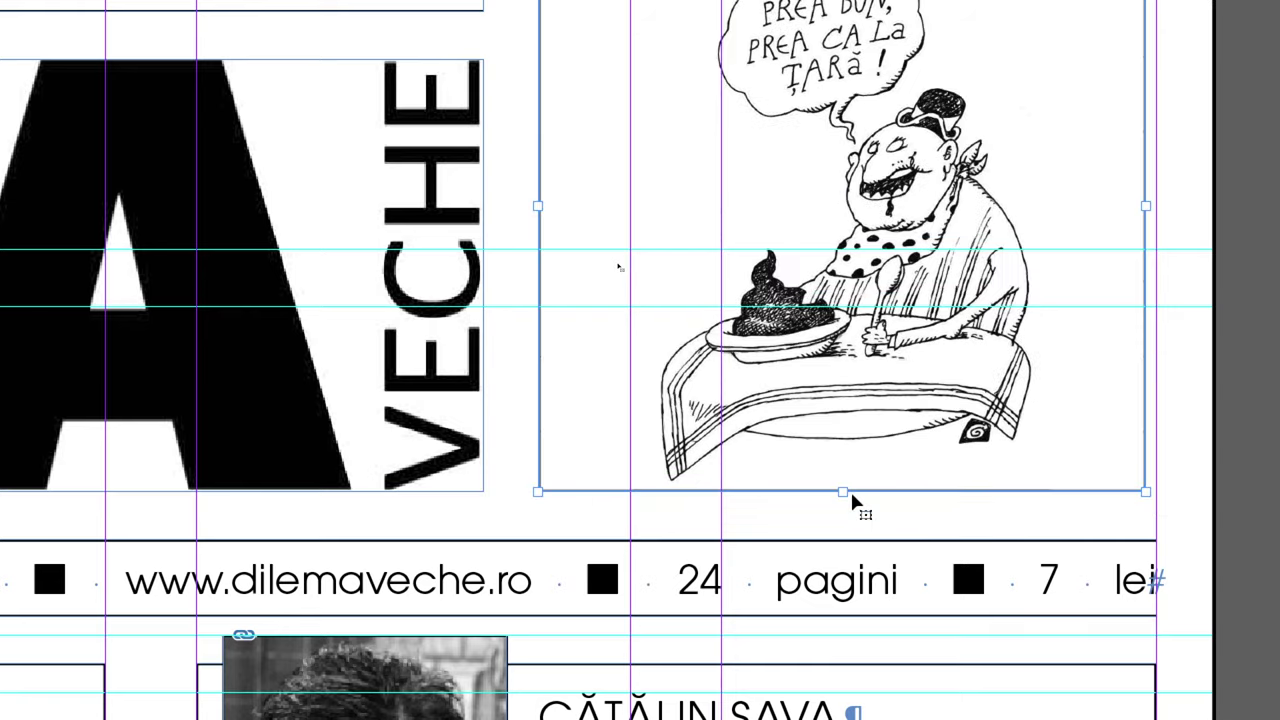
scroll(1148, 230, up, 5)
scroll(1110, 320, down, 3)
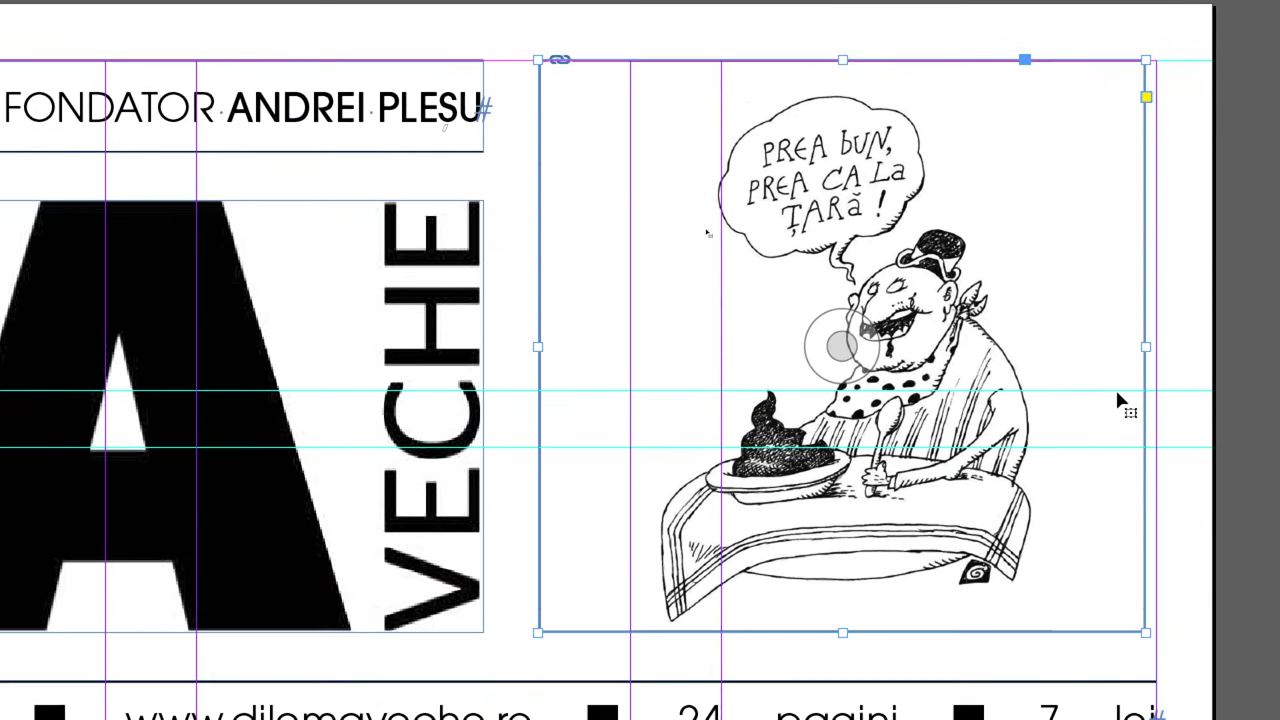
Step: Widen the cartoon frame on both sides to about 55.5 × 50.563 mm
drag(1146, 348, 1155, 348)
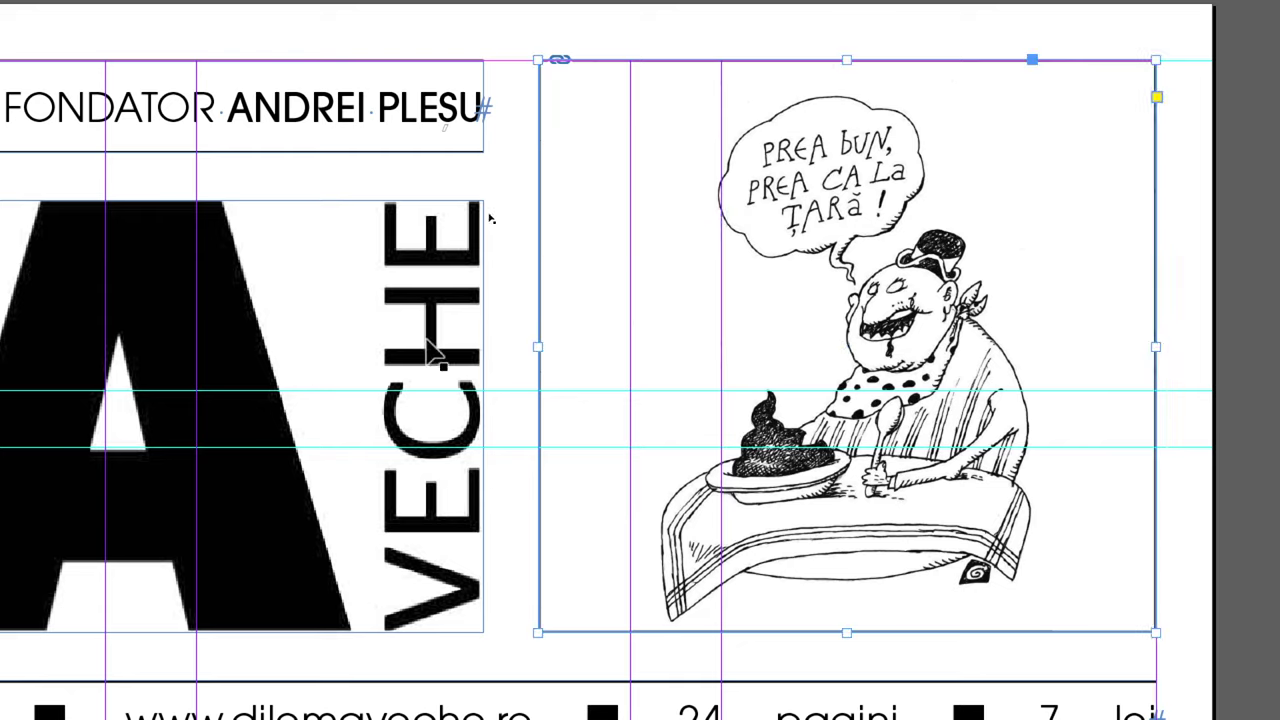
drag(538, 343, 533, 343)
click(499, 330)
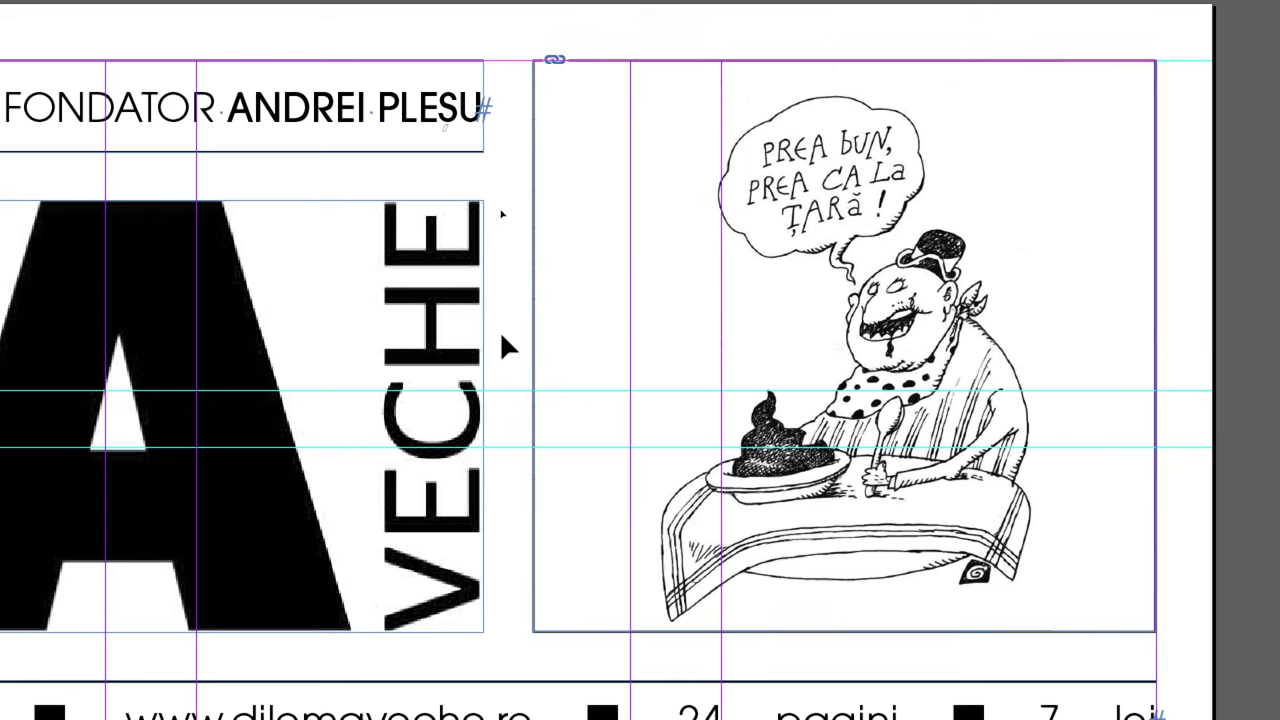
scroll(499, 329, down, 2)
scroll(499, 329, up, 1)
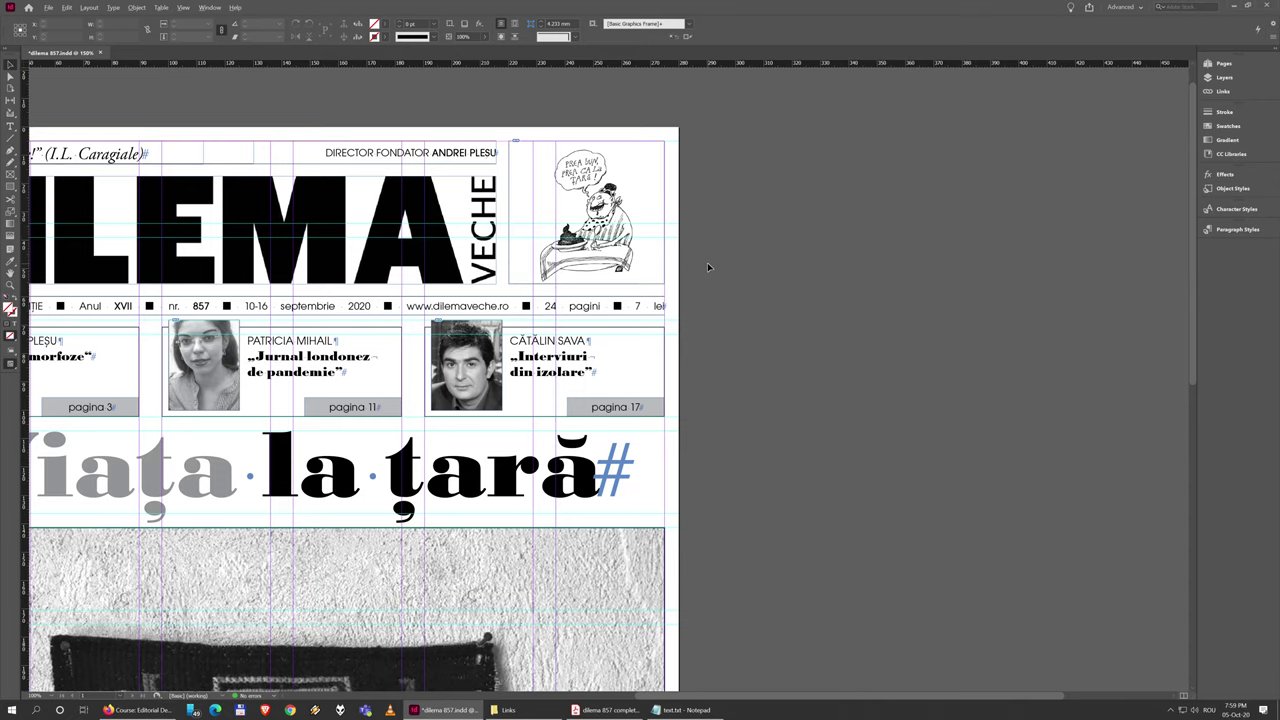
Step: Switch to Preview mode and fit the whole front page in the window
key(w)
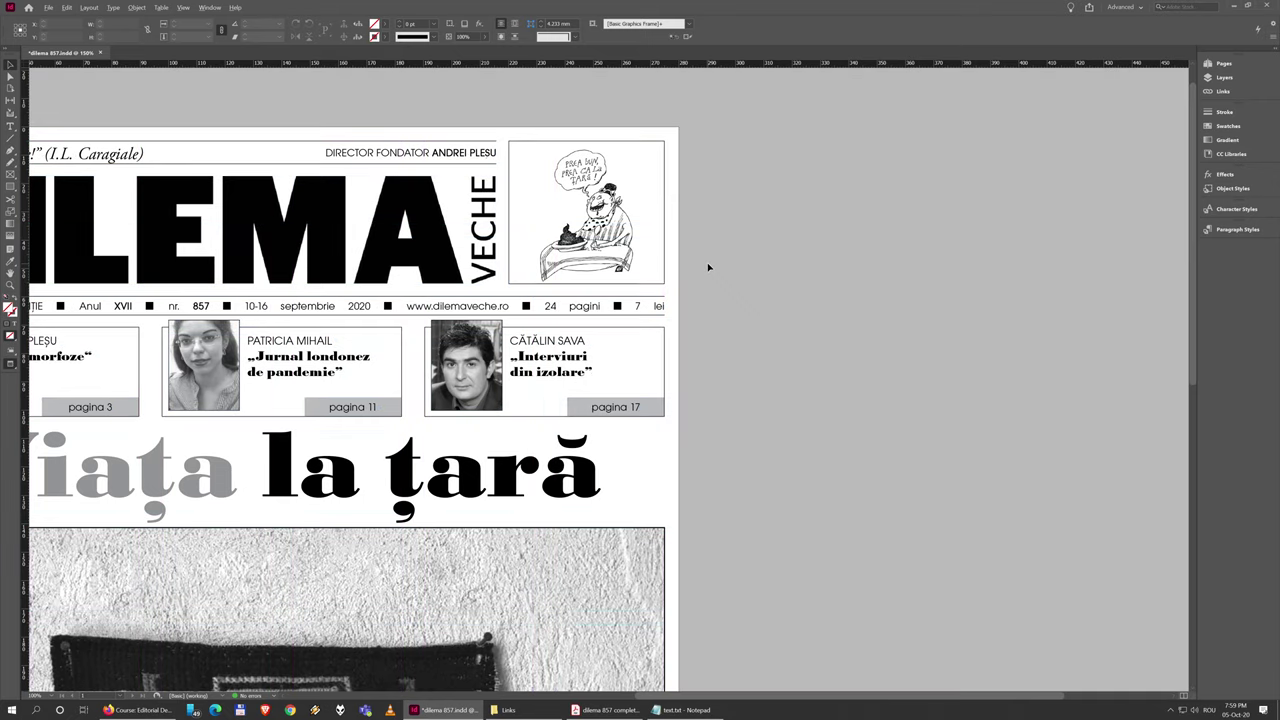
key(ctrl+0)
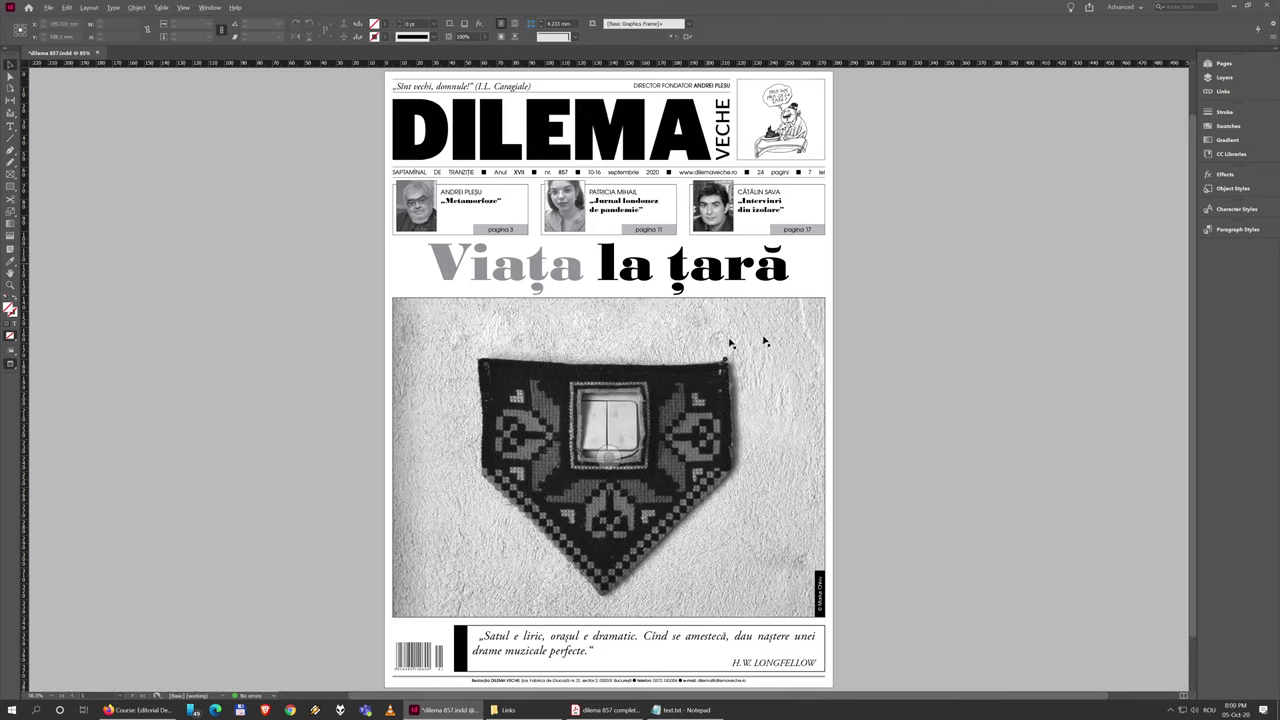